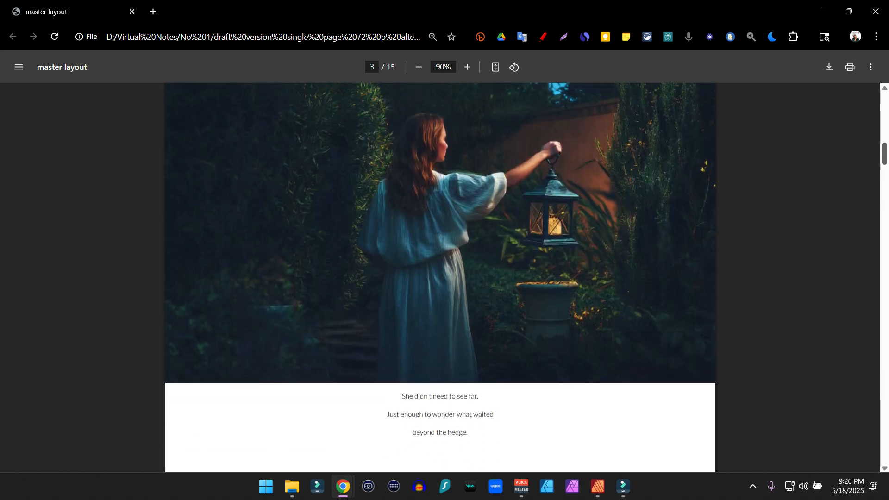
scroll(440, 278, up, 1)
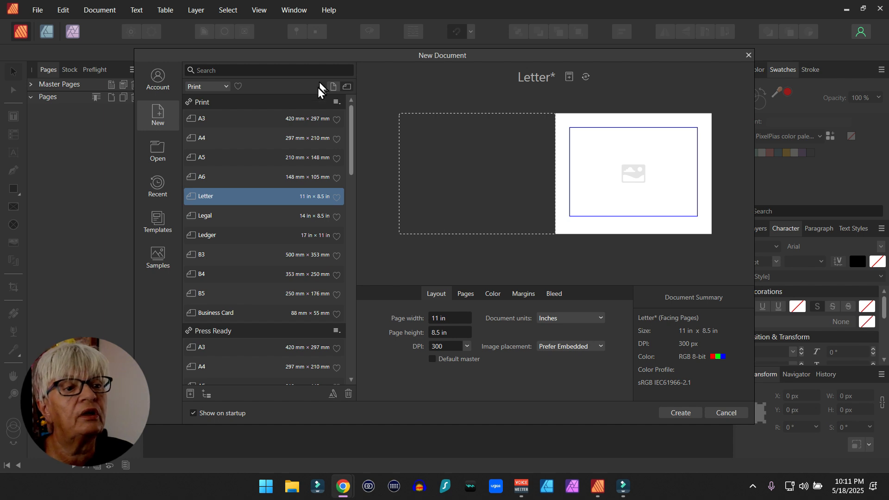
- Set the new Letter document to landscape orientation and turn off facing pages
click(348, 87)
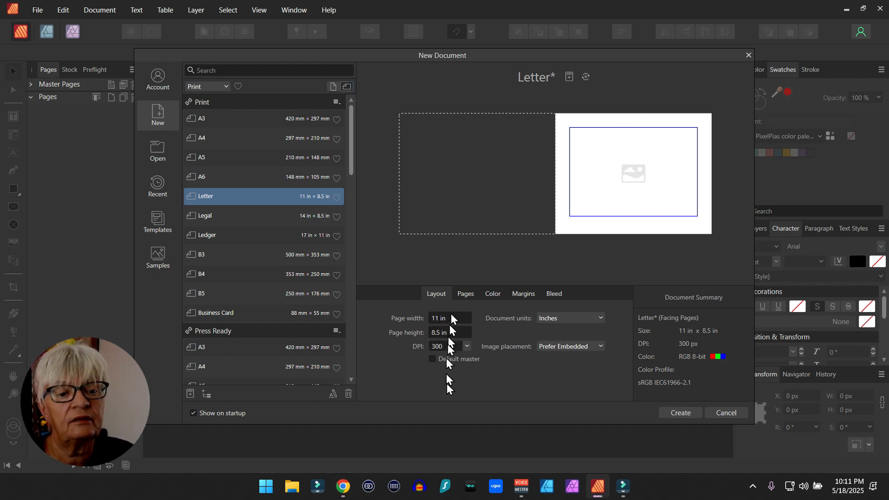
click(465, 295)
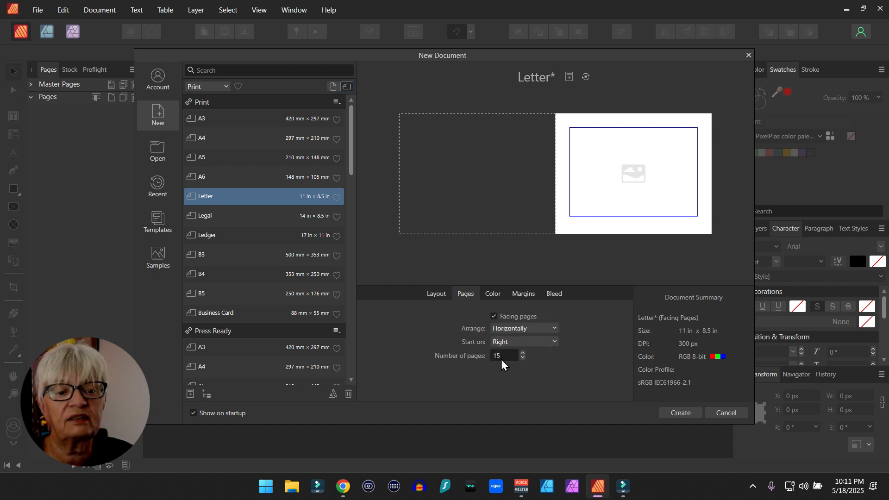
click(494, 318)
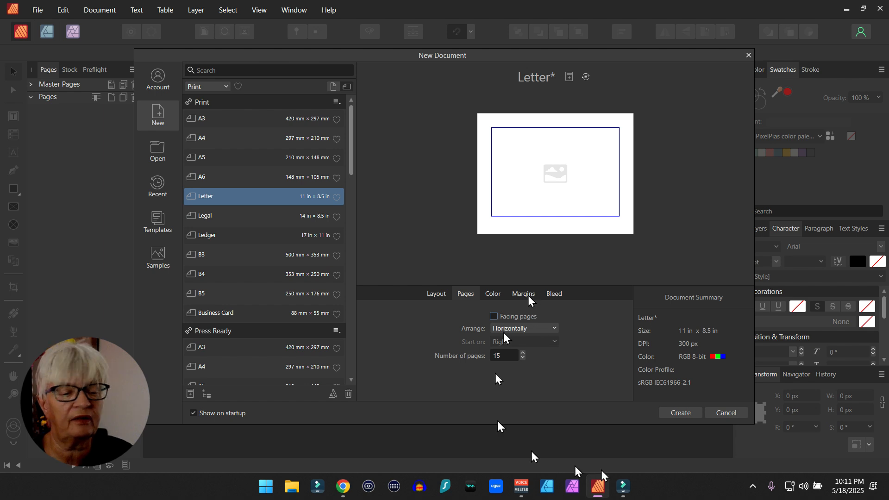
- Check the colour settings and set all page margins of the new document to 0.5 in
click(494, 294)
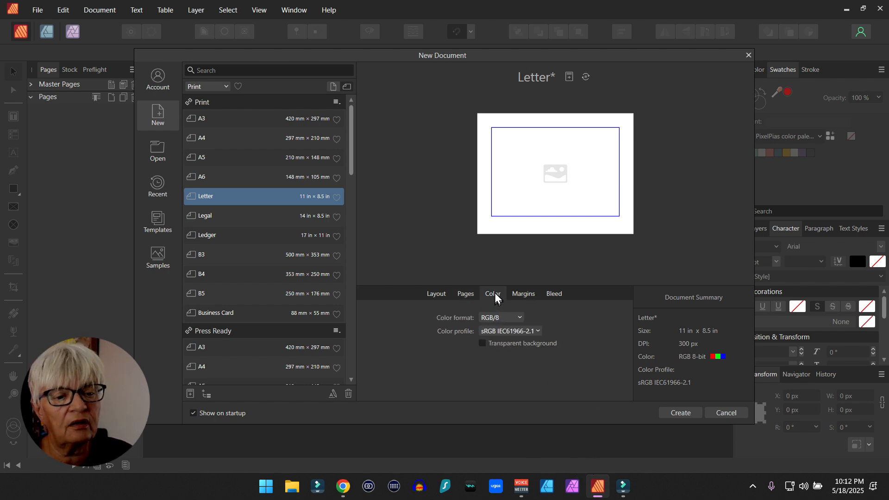
click(518, 293)
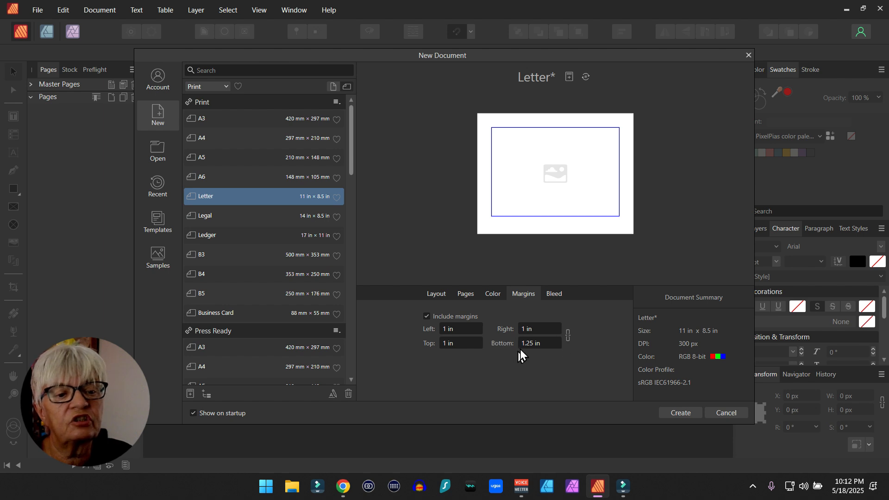
click(536, 342)
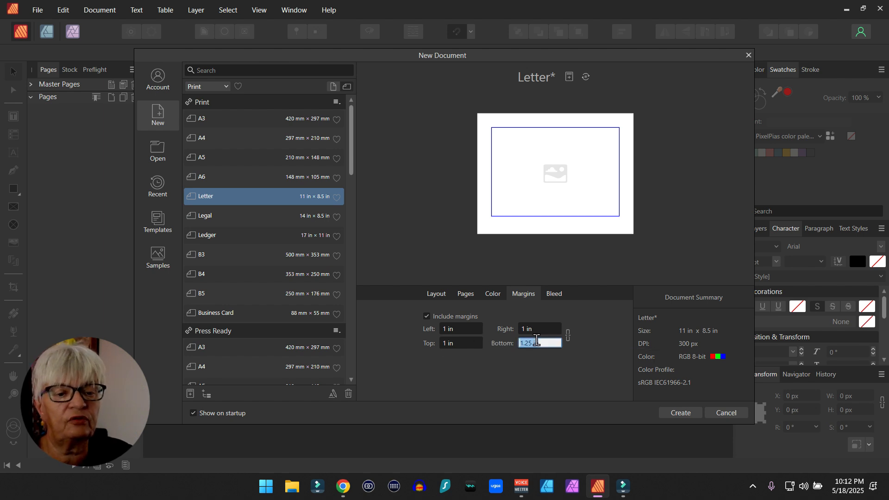
text(.5)
- Set the bleed to 0.125 in on all sides and create the document
click(558, 295)
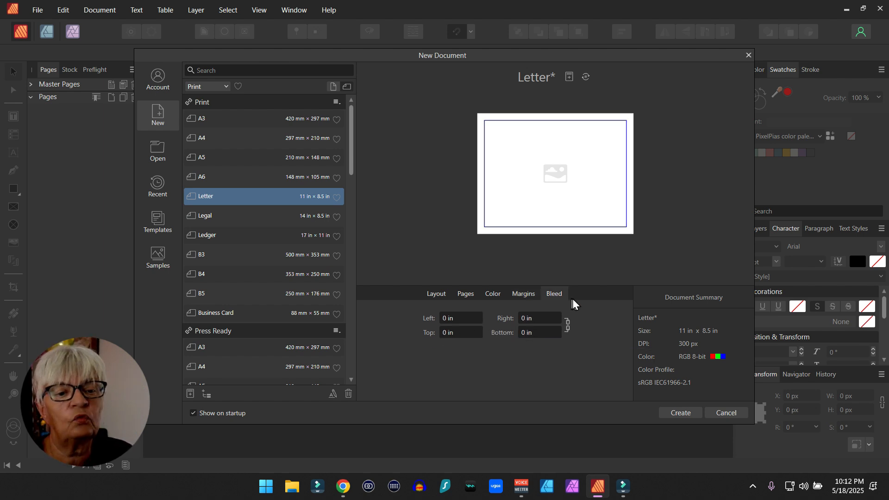
click(448, 319)
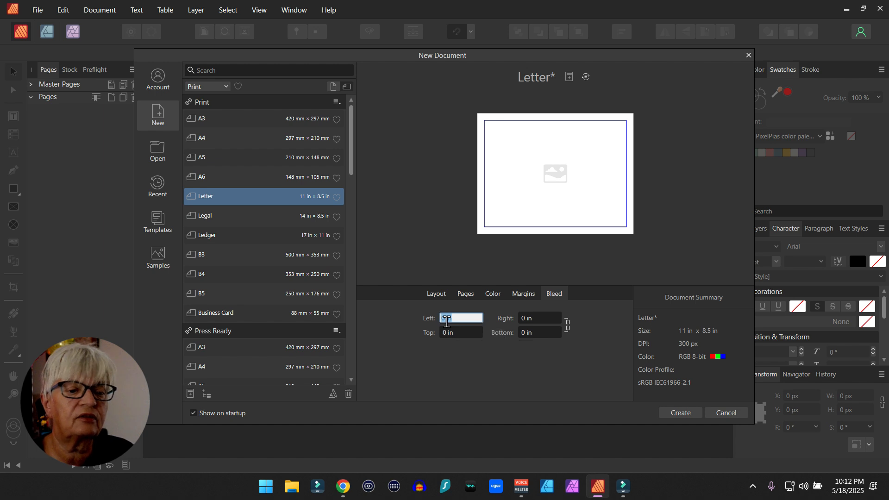
text(.125)
key(Return)
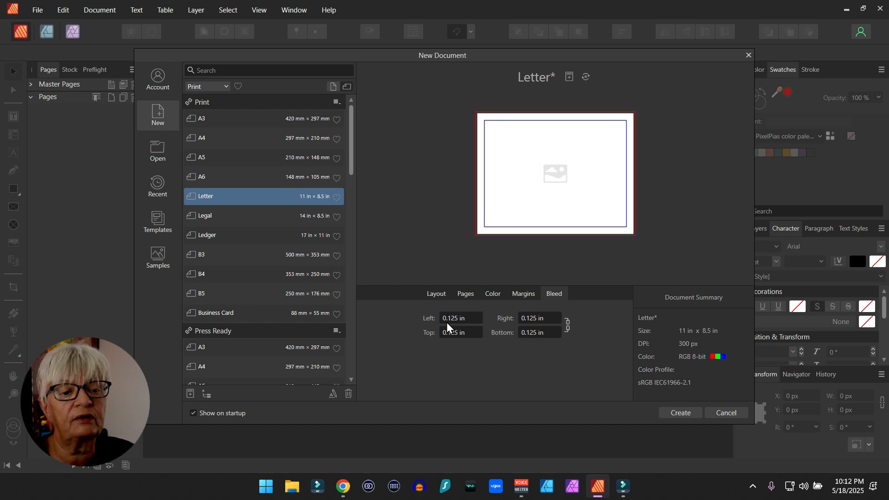
click(687, 413)
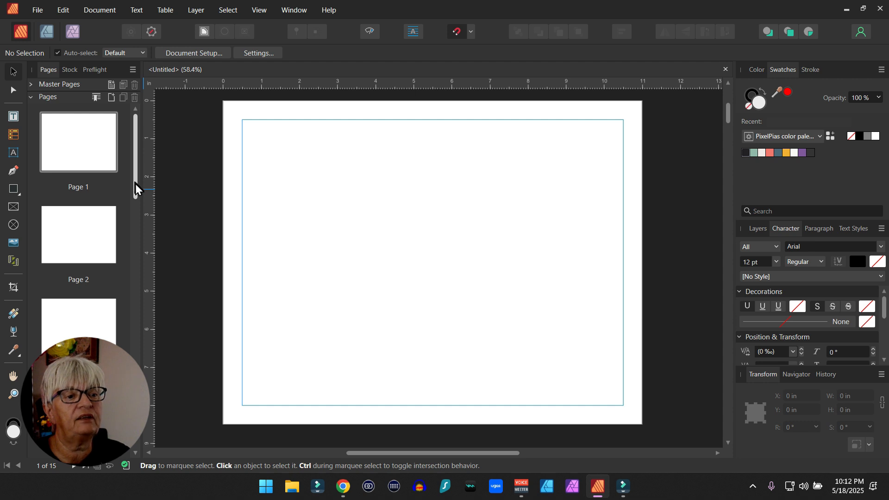
- Add a one-page landscape Letter master page named "Title page"
mouse_move(135, 184)
mouse_down()
mouse_move(135, 403)
mouse_move(121, 305)
mouse_move(143, 184)
mouse_up()
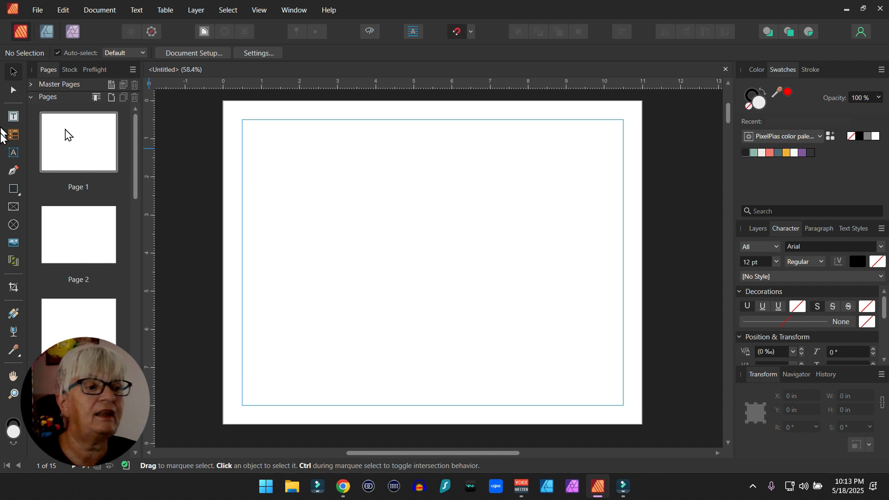
click(31, 97)
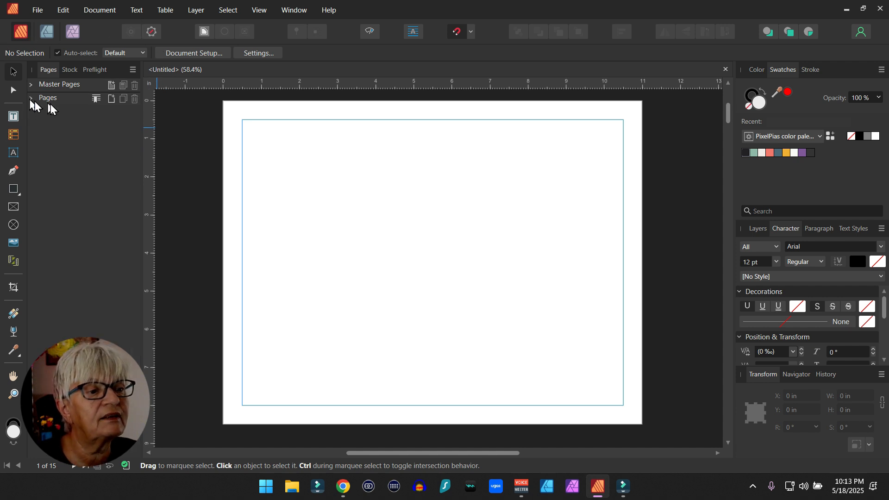
click(31, 85)
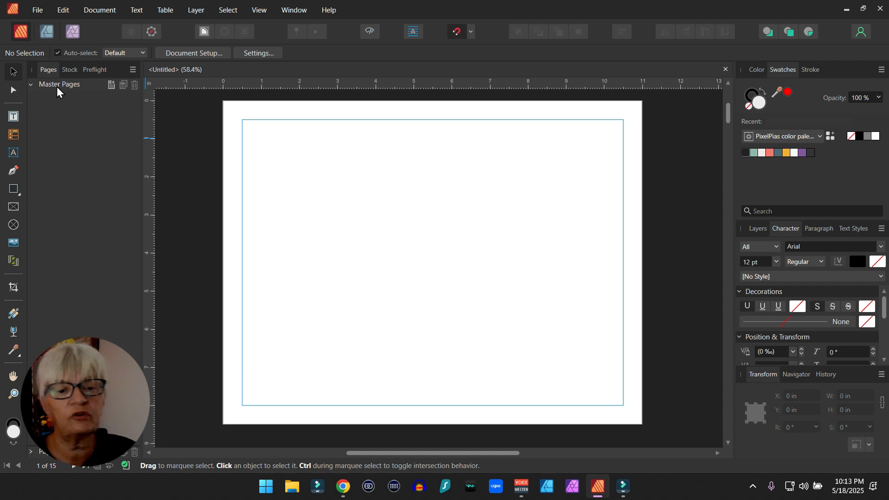
click(112, 86)
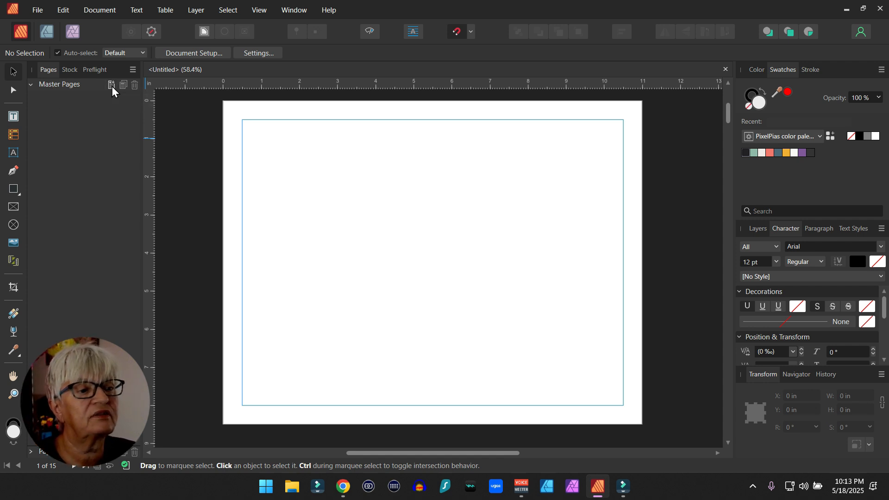
click(432, 154)
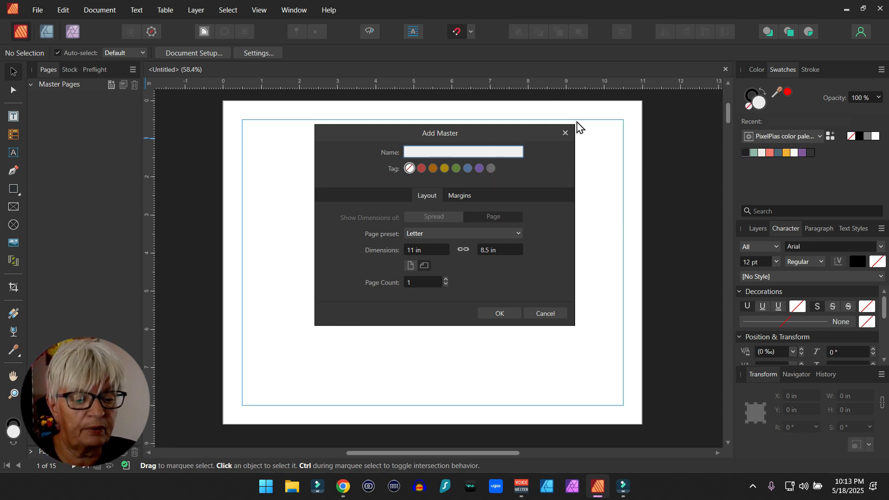
text(Title page)
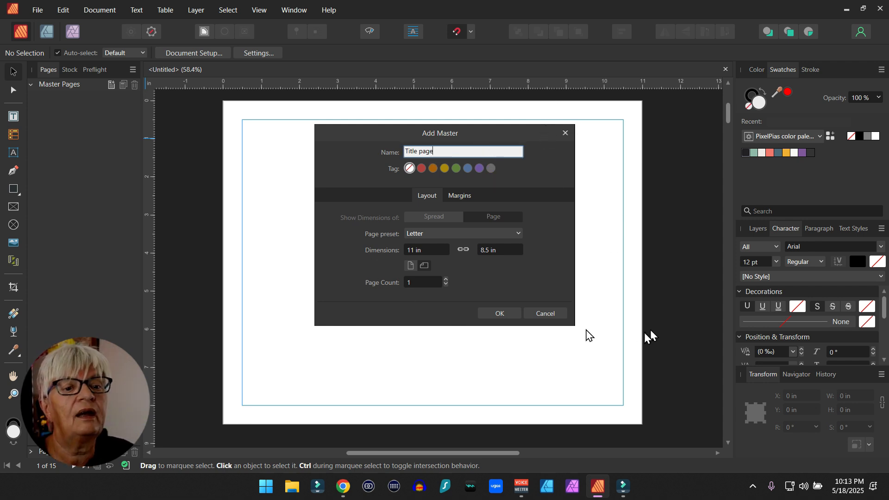
click(500, 314)
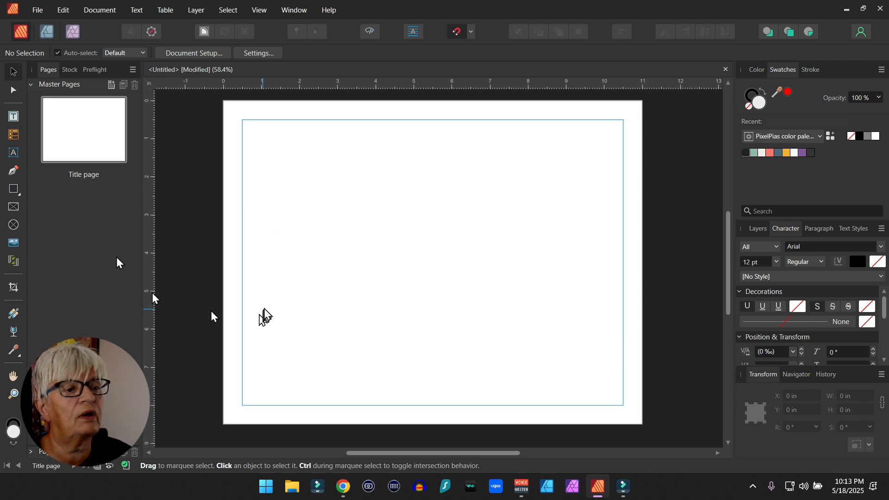
- Open the Title page master for editing and draw a text frame about 9.8 × 3.1 in across its middle
click(85, 133)
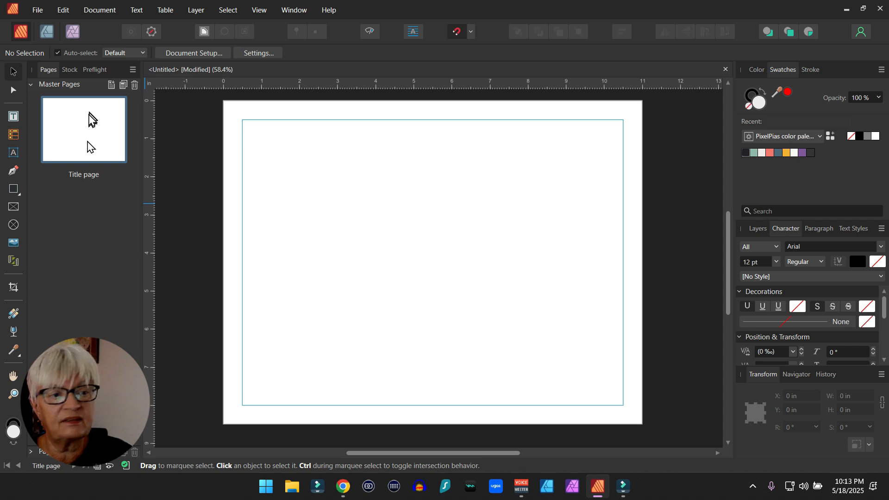
double_click(90, 119)
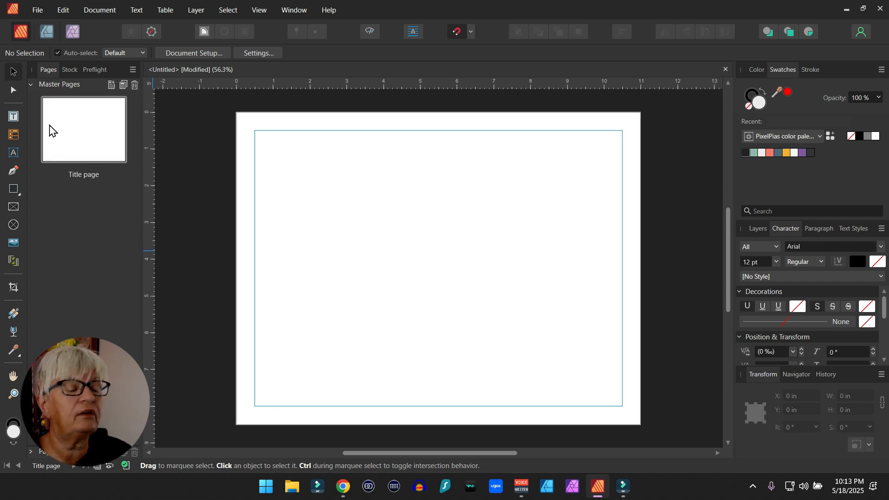
click(13, 117)
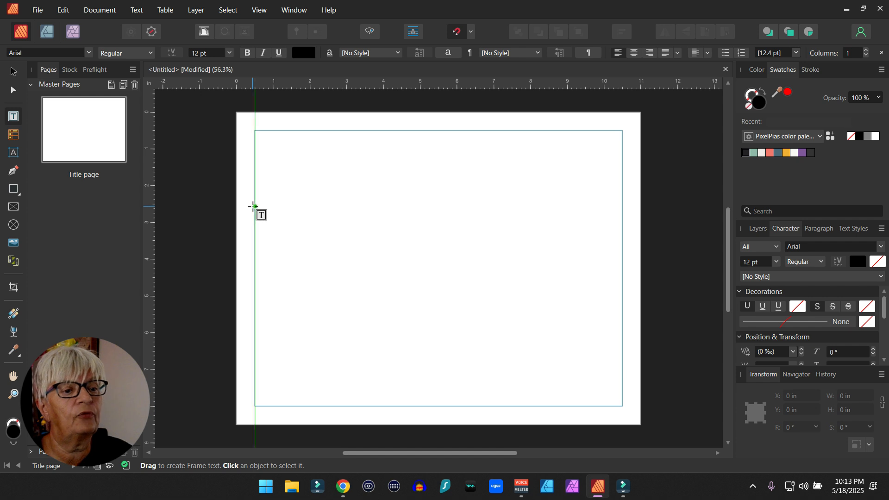
drag(254, 206, 615, 319)
click(12, 73)
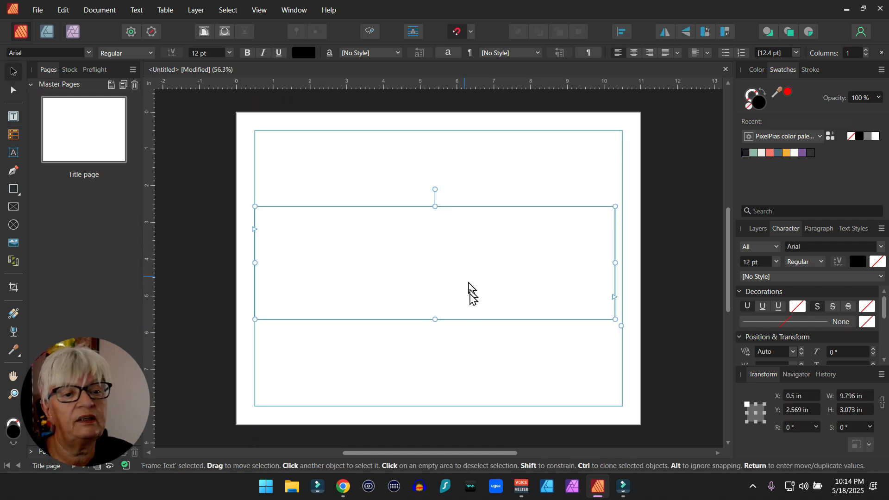
- Center the text frame vertically on the page and resize it to 10 in wide between the margins and about 1.54 in high
drag(468, 282, 464, 290)
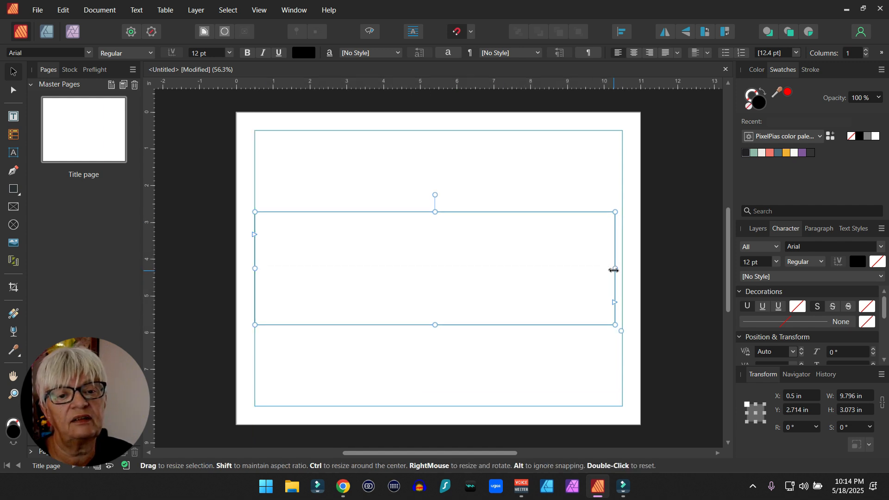
drag(613, 270, 622, 271)
double_click(439, 325)
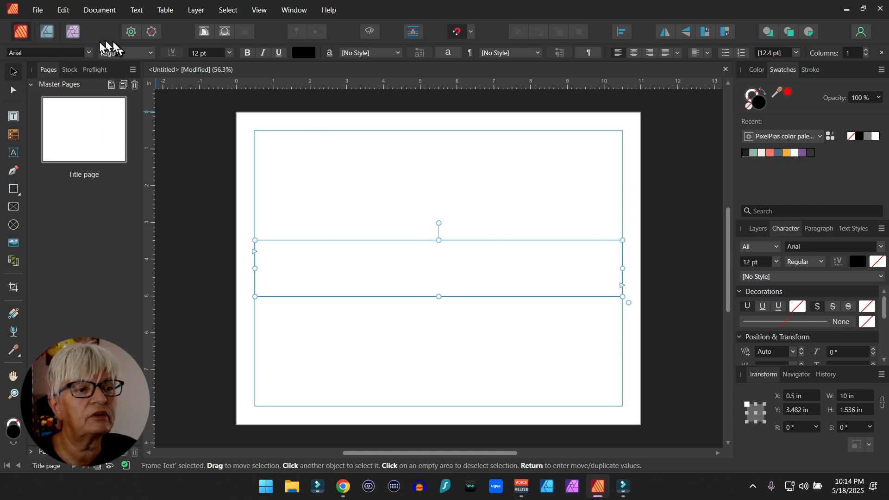
- Set the text frame's font to Playfair Display, Bold, at 36 pt
click(89, 53)
scroll(82, 119, down, 10)
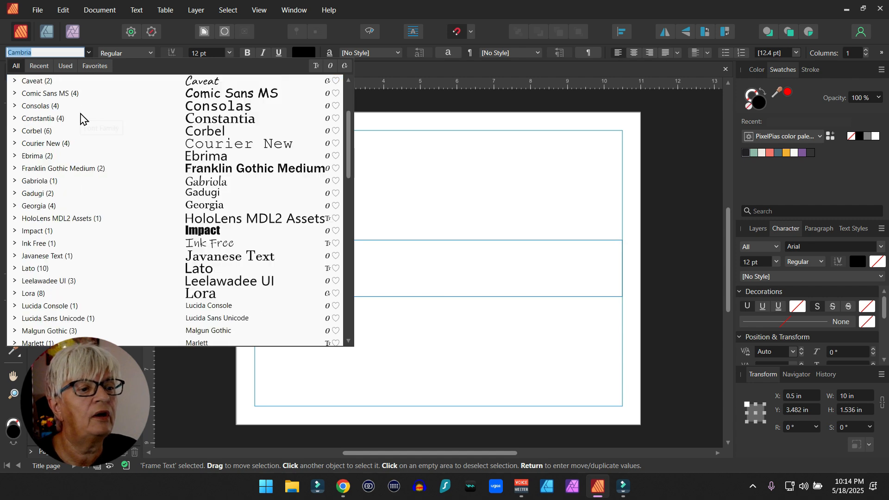
scroll(82, 119, down, 1)
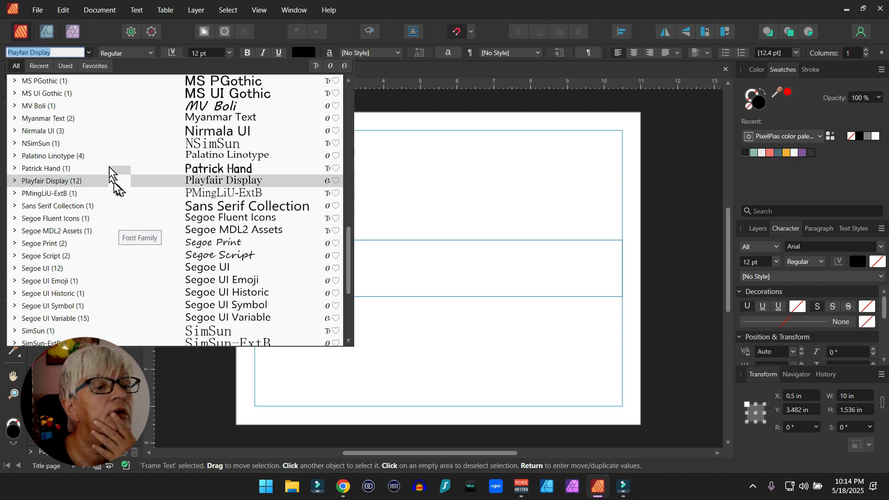
click(115, 180)
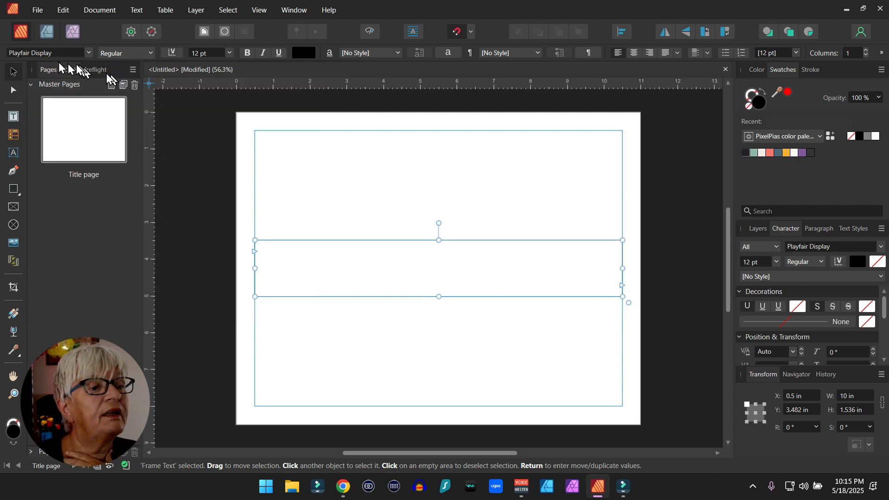
click(137, 53)
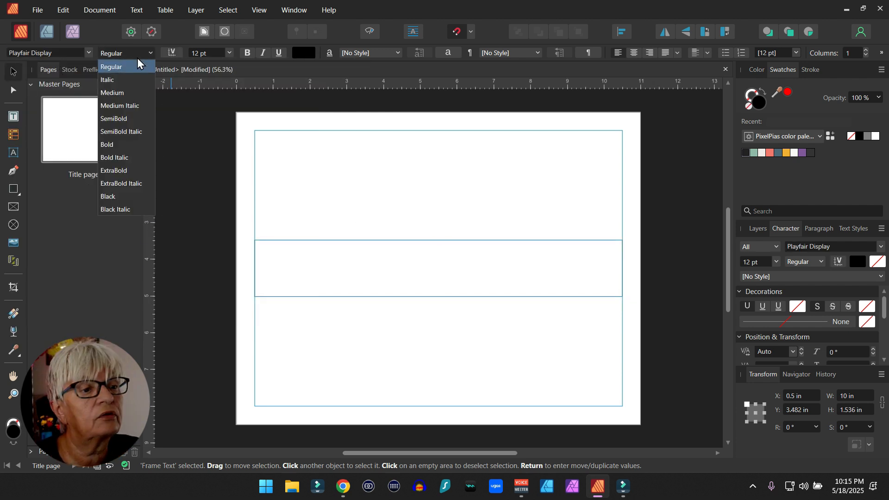
click(115, 145)
click(204, 55)
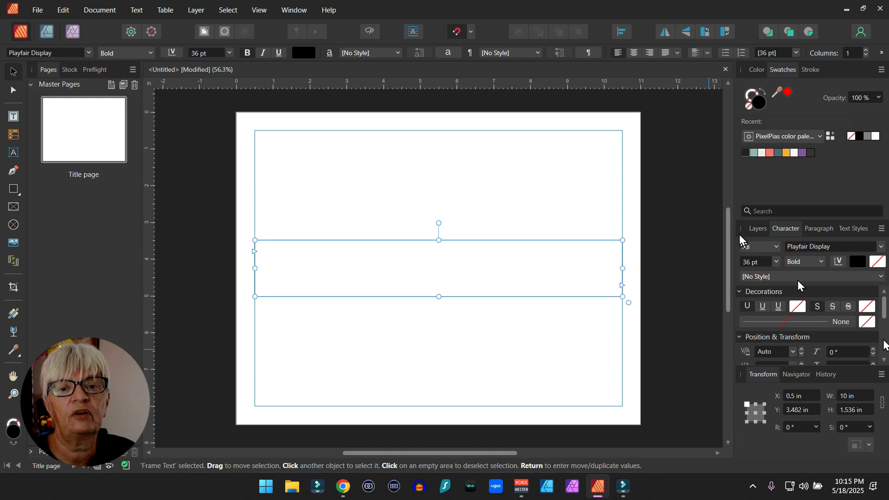
- Apply the slate-blue palette swatch as the text colour and enter "Title" in the frame
click(779, 152)
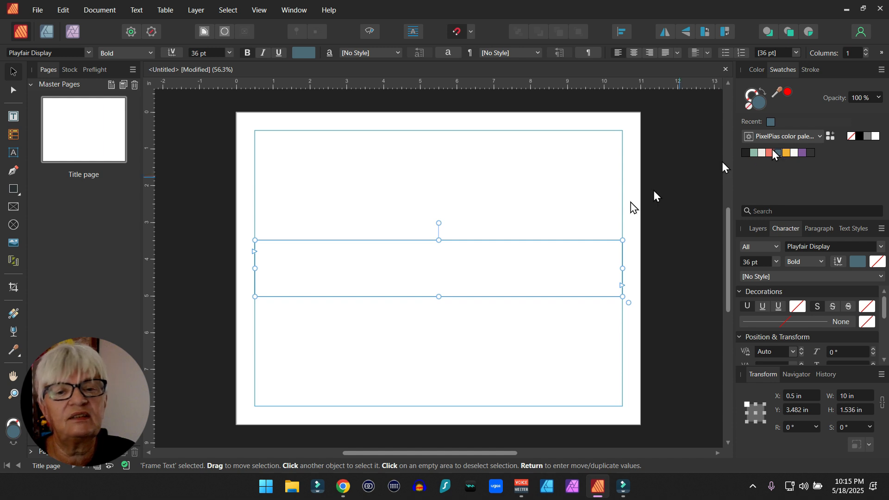
double_click(443, 269)
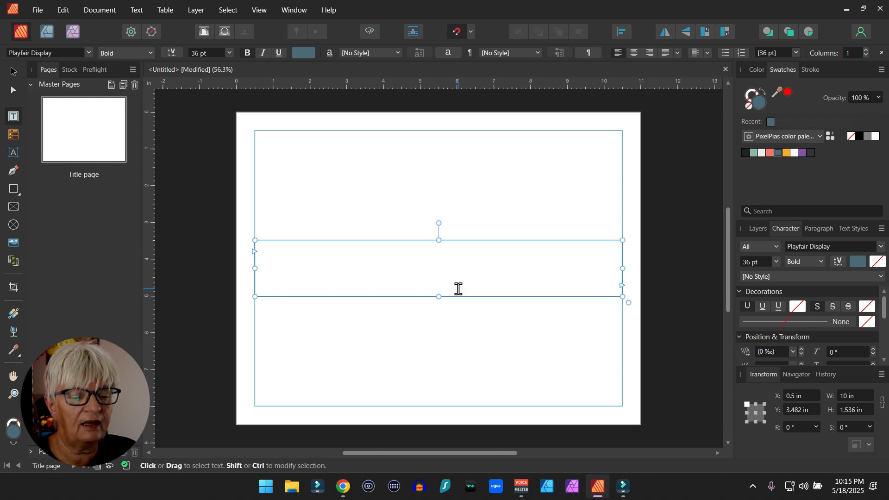
text(Title)
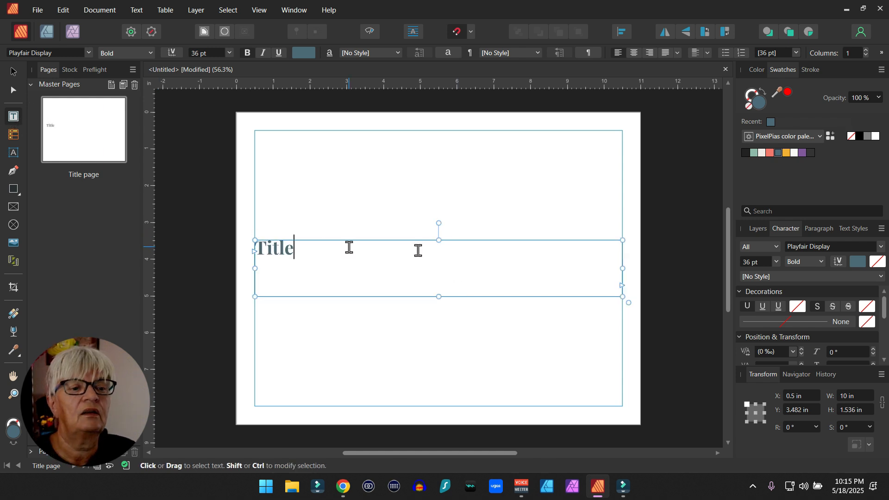
- Center the "Title" text horizontally and align it to the bottom of its frame
drag(342, 252, 256, 248)
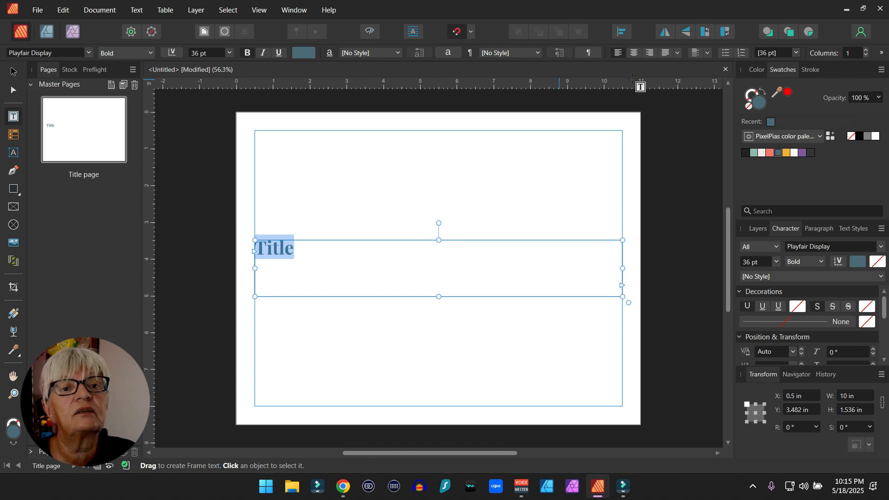
click(635, 54)
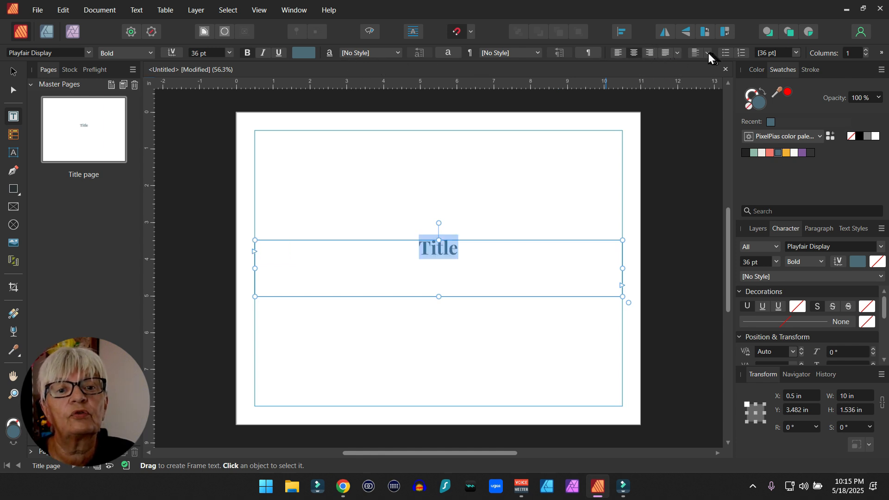
click(724, 92)
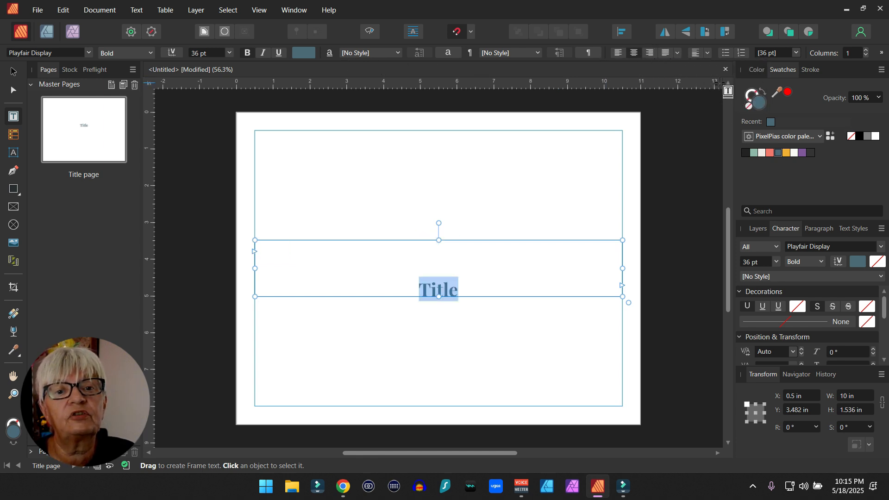
- Align the "Title" text to the vertical centre of its frame
click(708, 53)
click(724, 85)
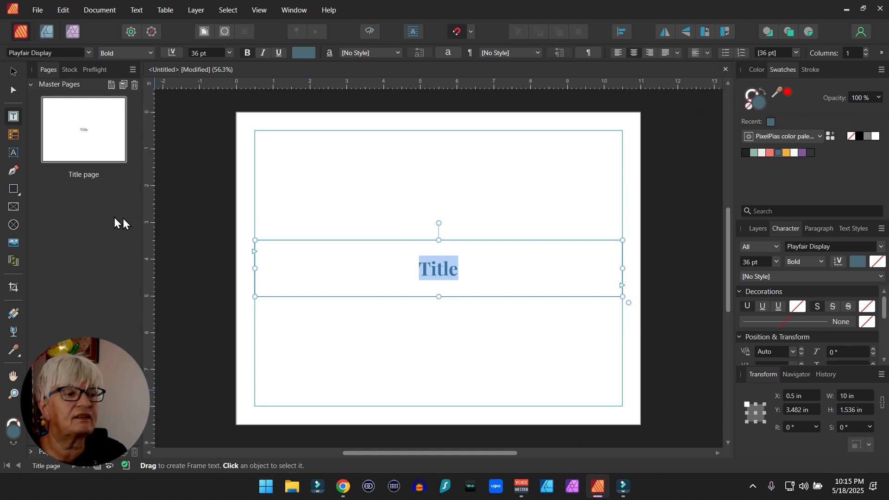
click(12, 72)
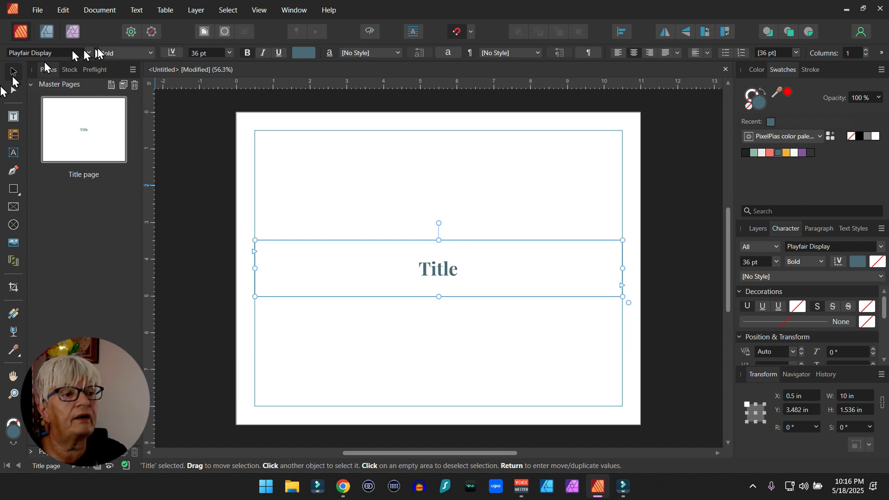
- Draw a text frame 10 in wide and about 0.77 in high, place it directly below the title frame and enter "Subtitle"
click(13, 116)
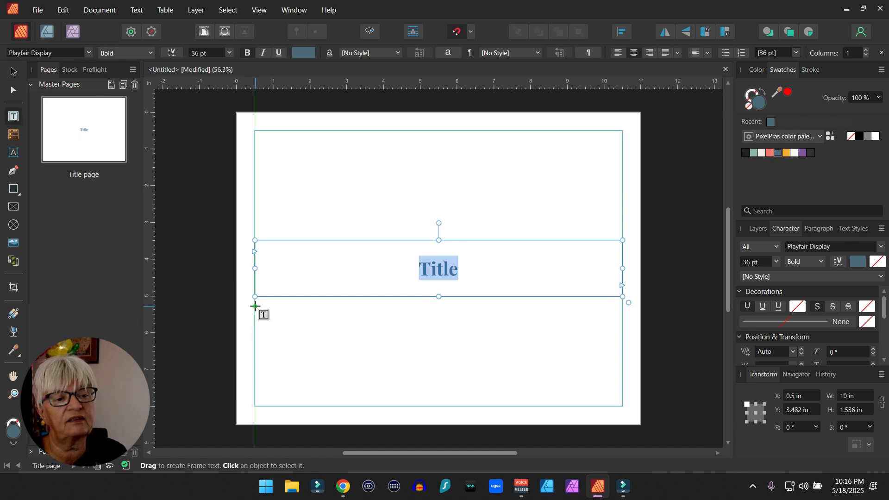
drag(255, 305, 622, 334)
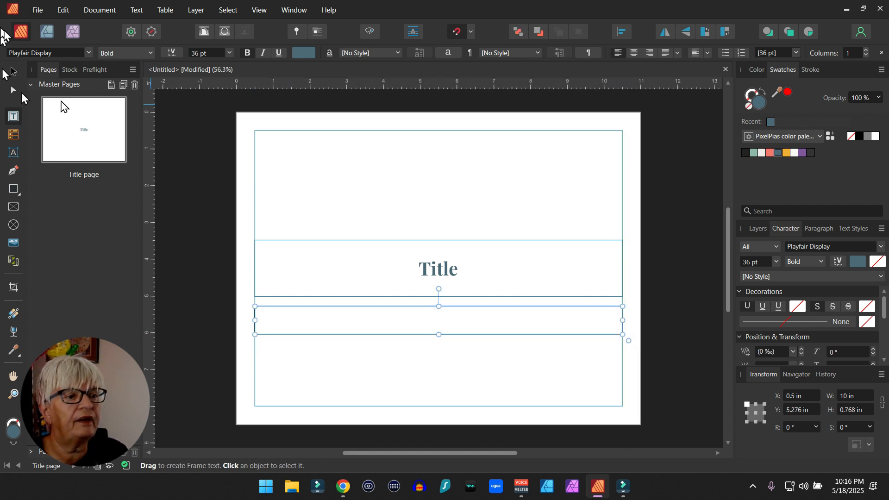
drag(459, 339, 438, 313)
click(438, 313)
text(Su)
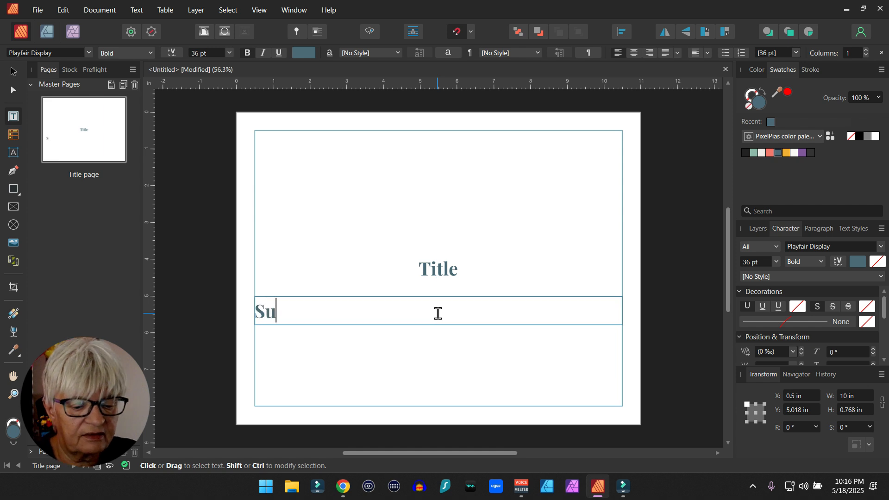
text(btitle)
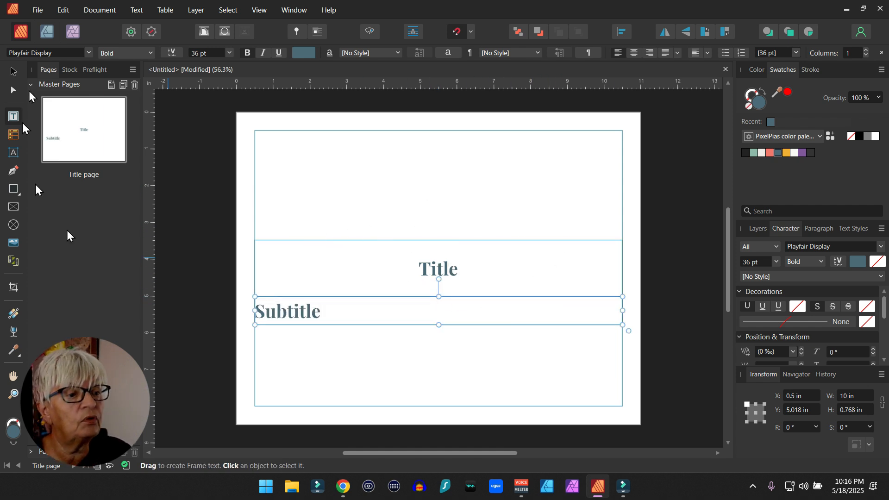
- Set the "Subtitle" text's font to Lato, Italic, at 16 pt
click(13, 73)
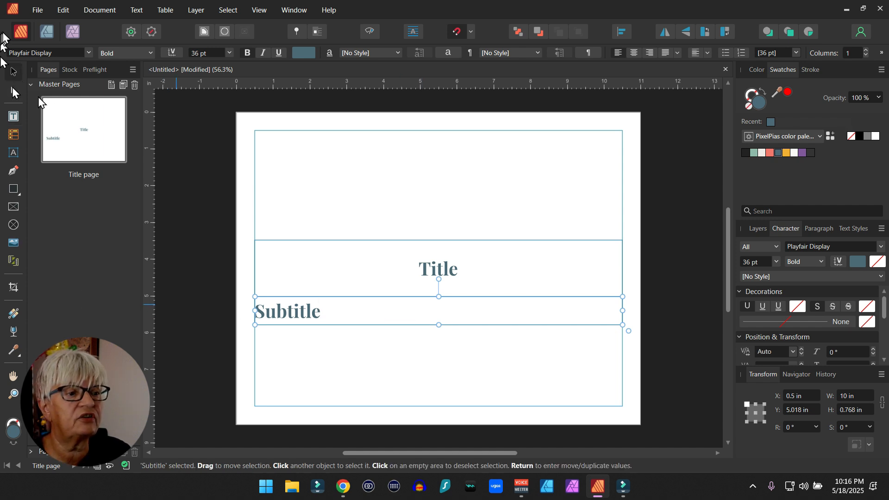
double_click(285, 311)
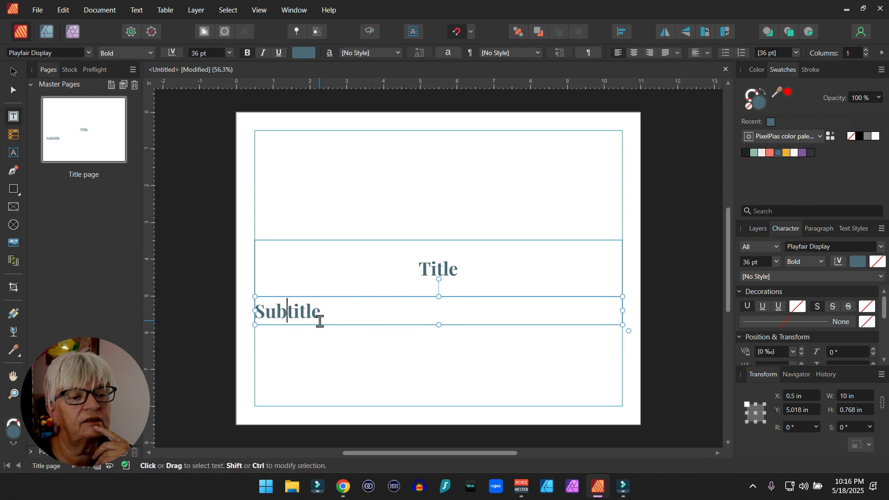
double_click(285, 310)
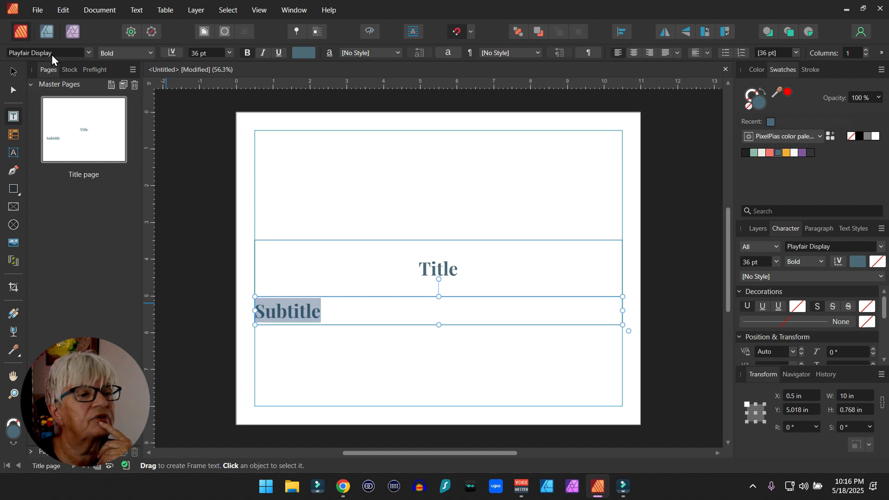
click(52, 55)
scroll(118, 241, up, 7)
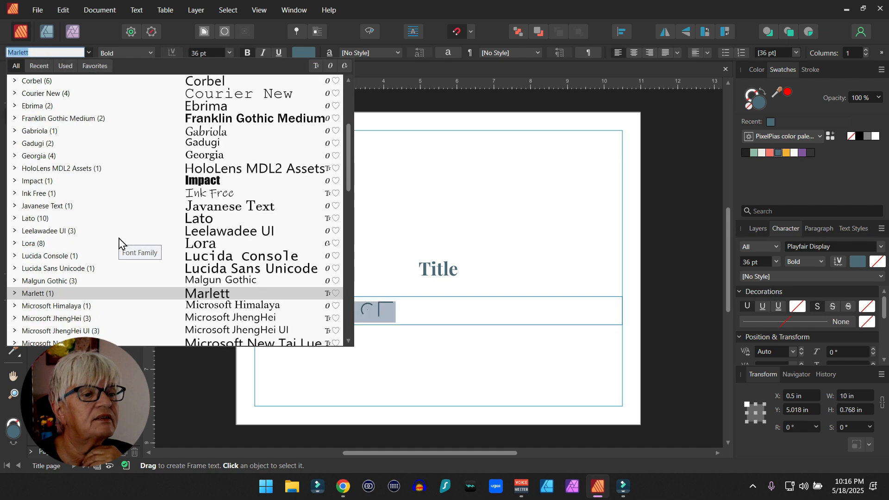
click(65, 219)
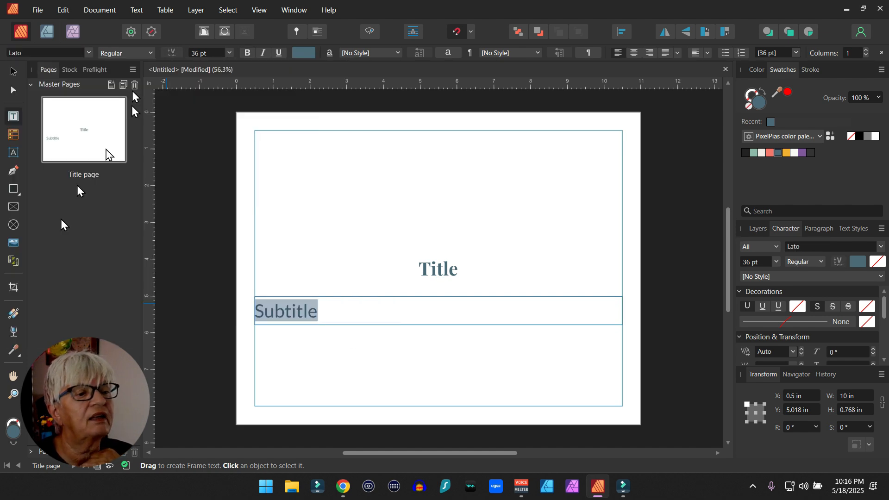
click(146, 52)
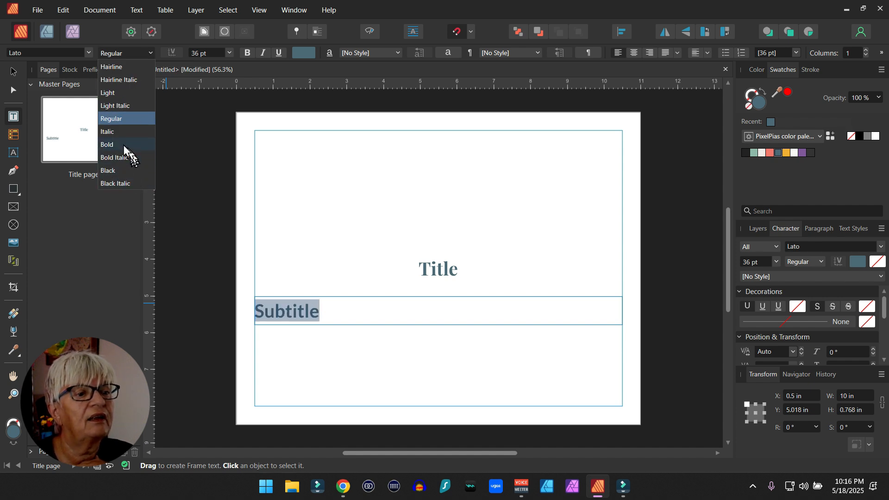
click(107, 132)
click(229, 53)
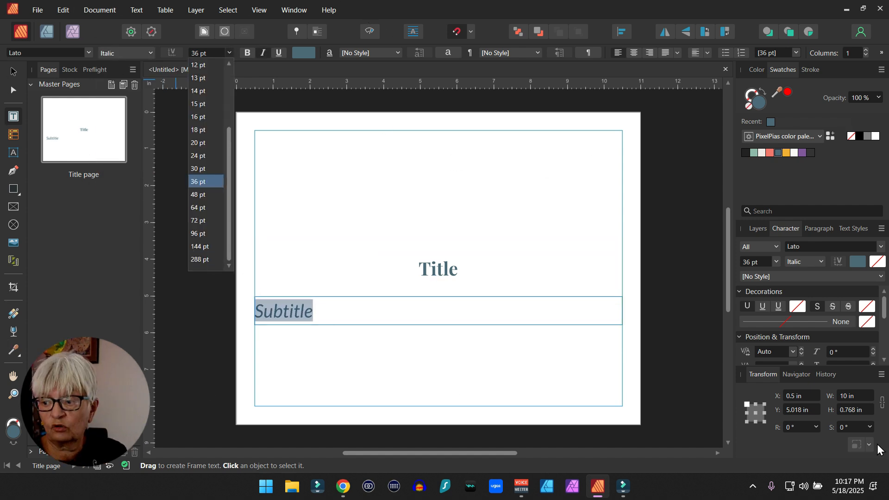
click(203, 119)
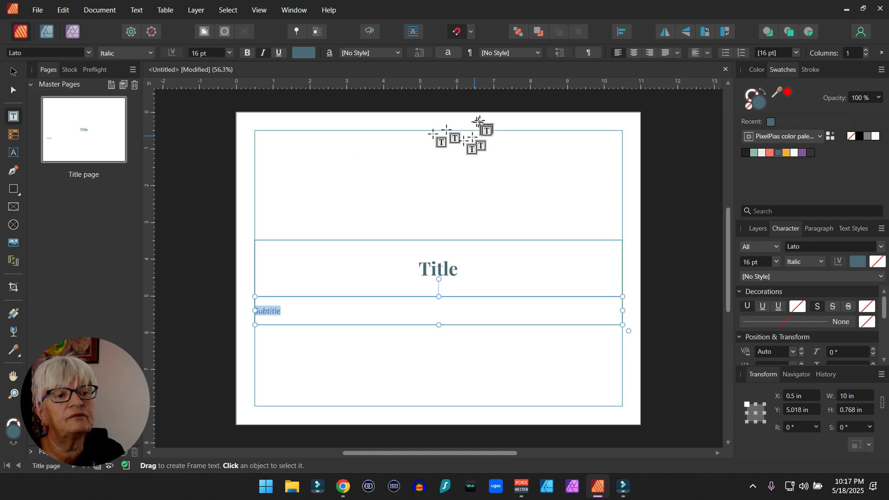
- Center the "Subtitle" text horizontally and colour it with the purple palette swatch
click(633, 54)
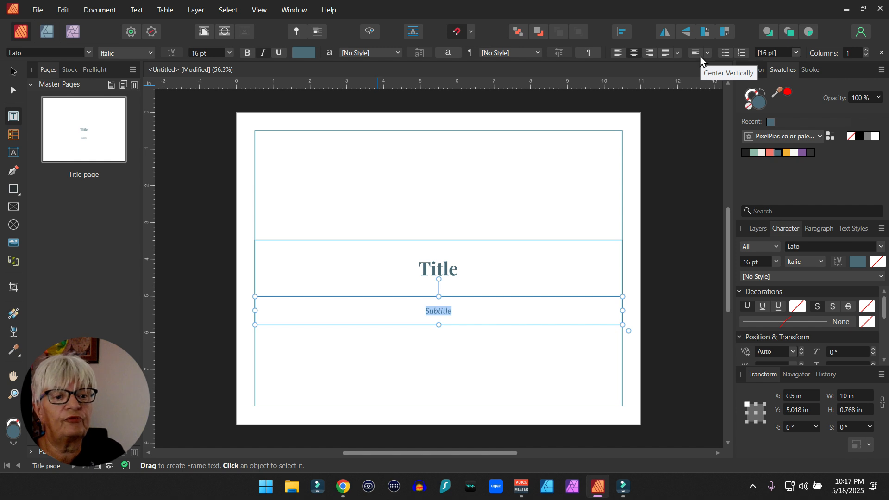
click(803, 154)
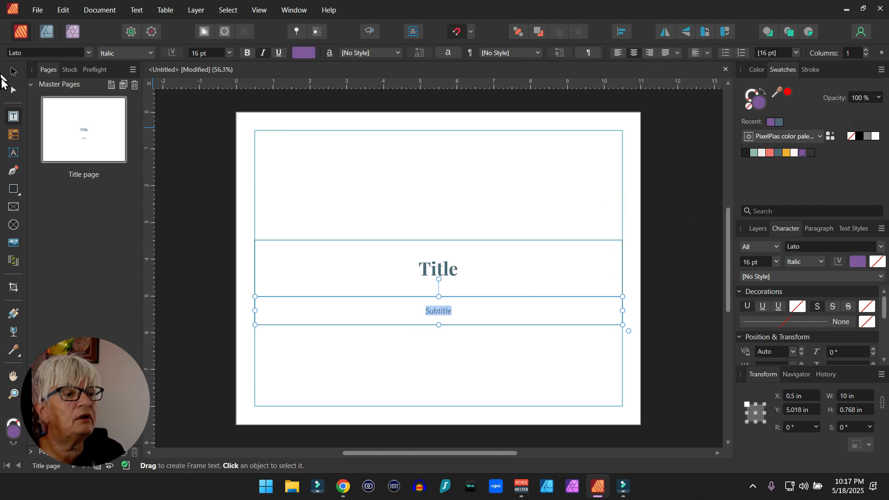
click(13, 72)
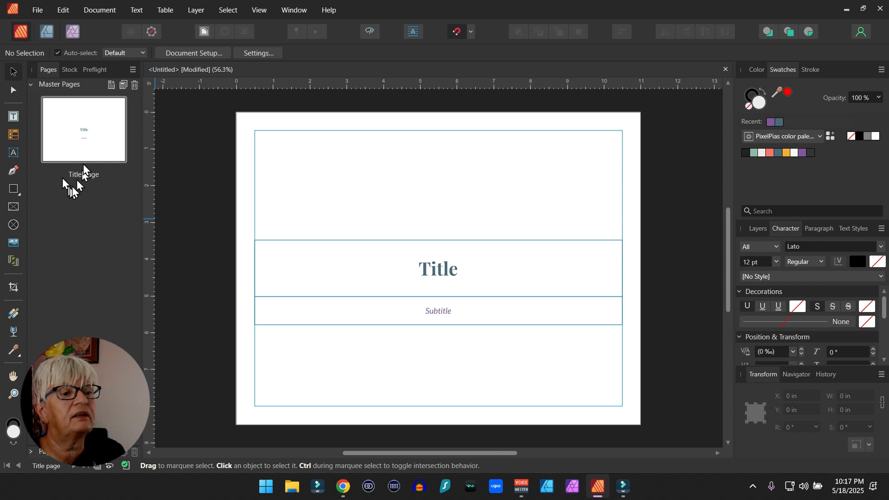
- Add a new single-page Letter landscape master named "Intro Page"
click(112, 86)
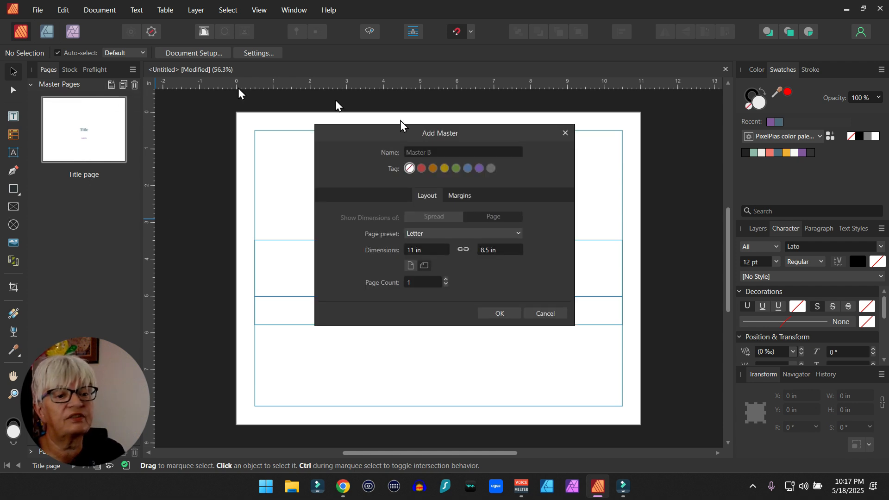
click(453, 152)
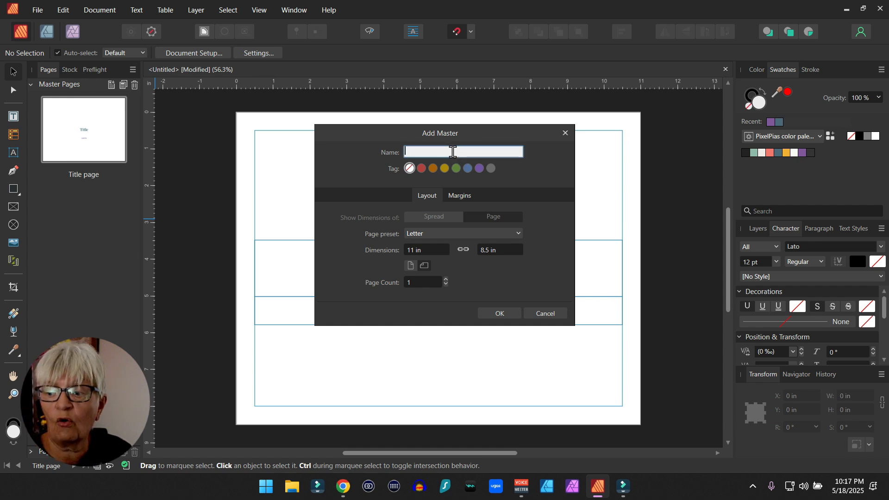
text(Intro )
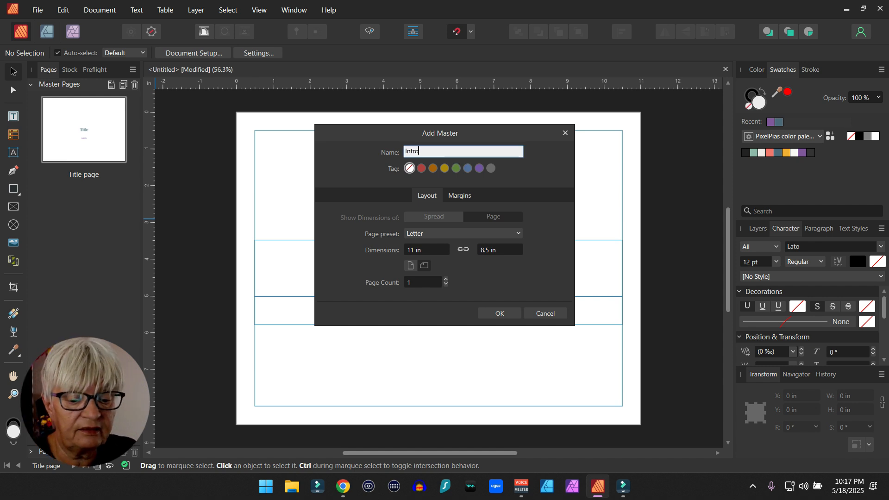
text(Page)
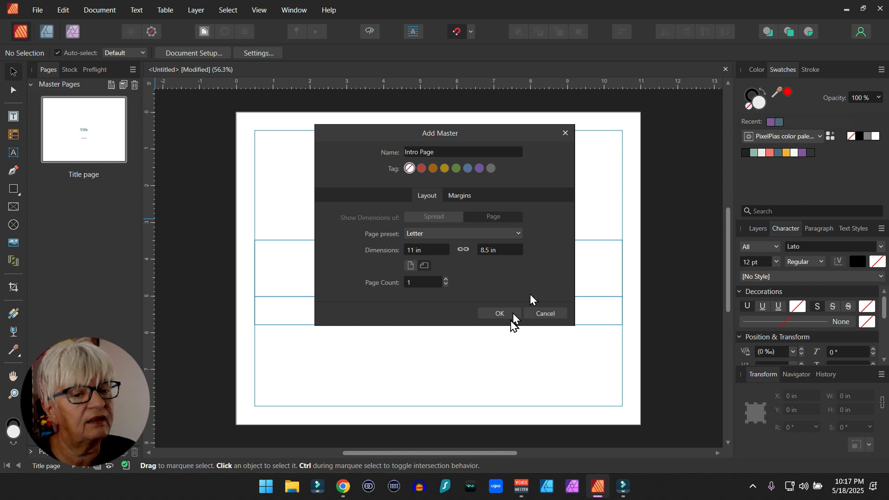
click(499, 314)
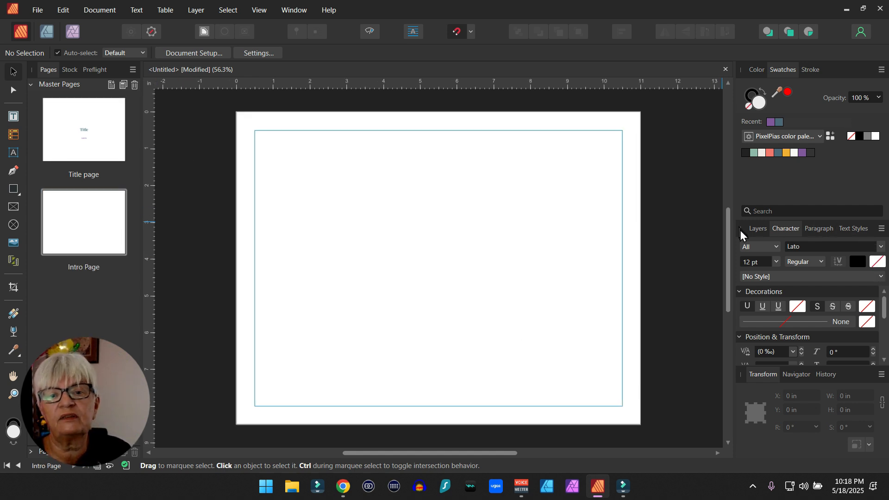
- Draw a text frame on the Intro Page master, 10 in wide between the margins and about 5.55 in high
click(754, 229)
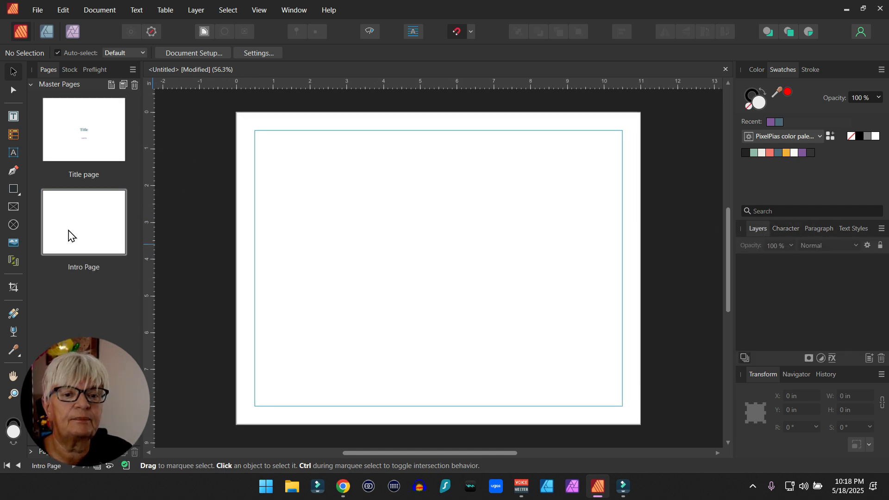
click(13, 116)
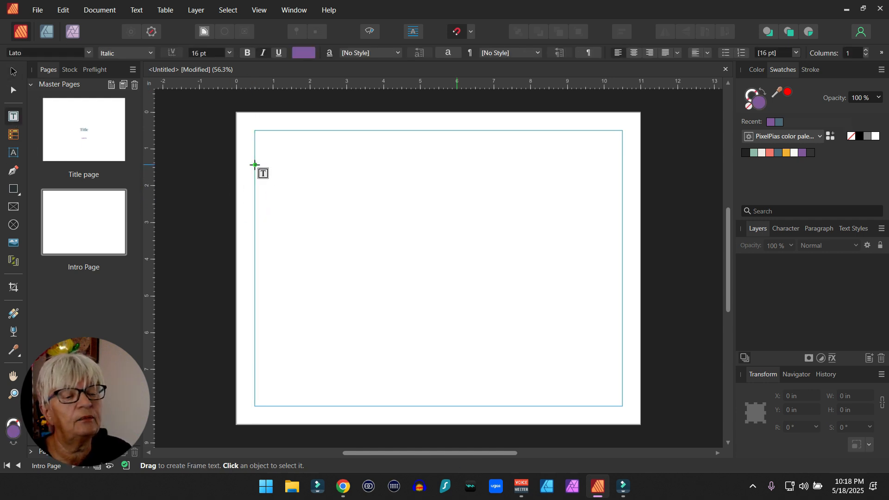
drag(254, 165, 622, 369)
click(13, 71)
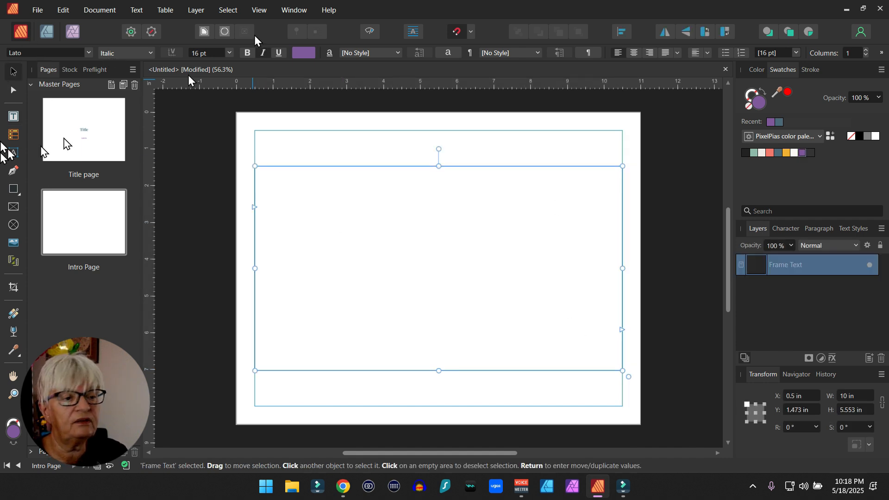
- Enter "Intro", "to", "The" and "Number" on four separate lines in the intro text frame
double_click(432, 270)
text(Intro)
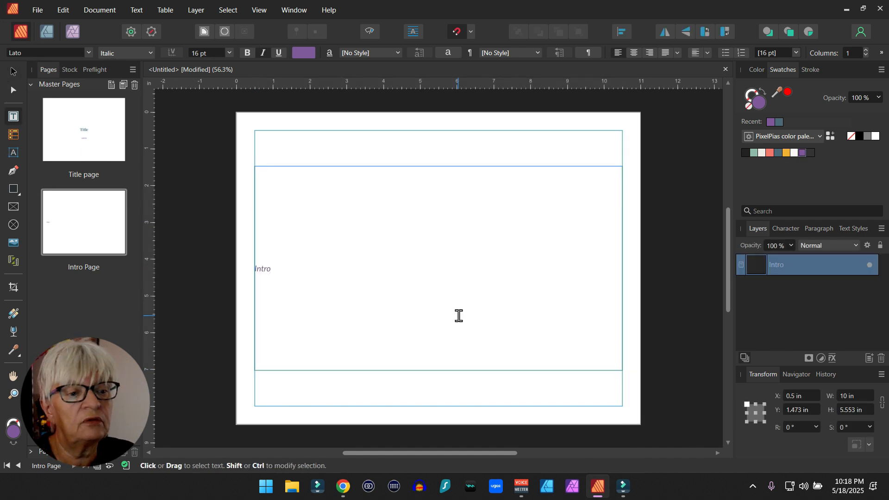
key(Return)
text(to)
key(Return)
text(The)
key(Return)
text(Number)
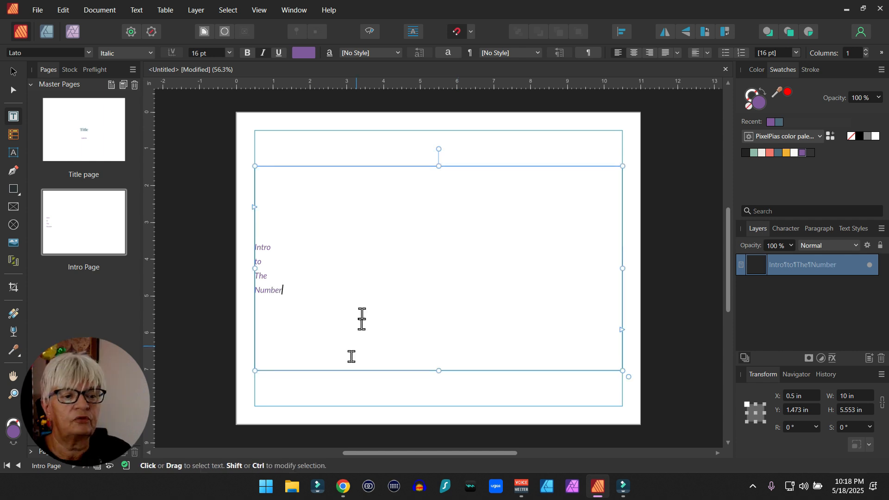
- Center all four lines of intro text horizontally and set their size to 20 pt
drag(308, 297, 204, 224)
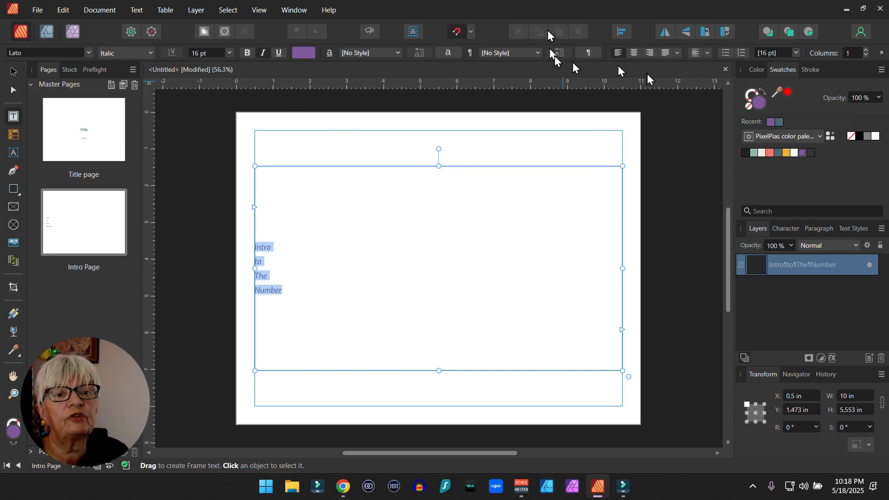
click(634, 55)
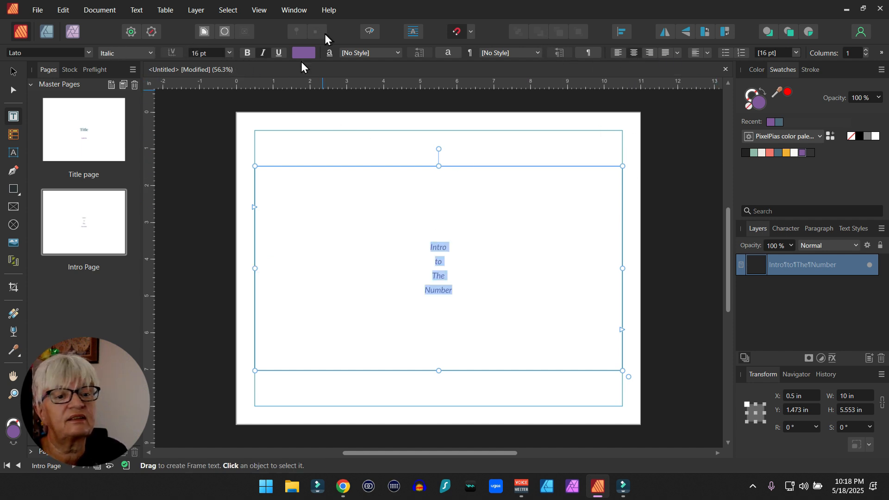
click(229, 52)
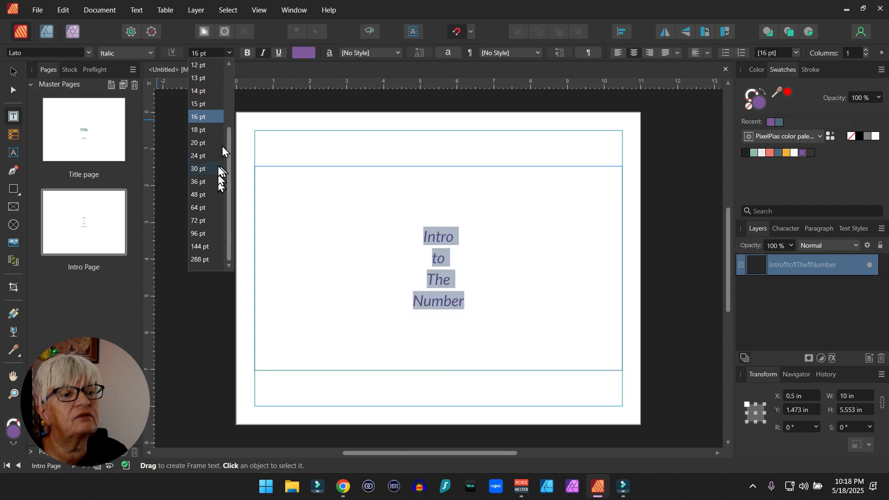
click(203, 147)
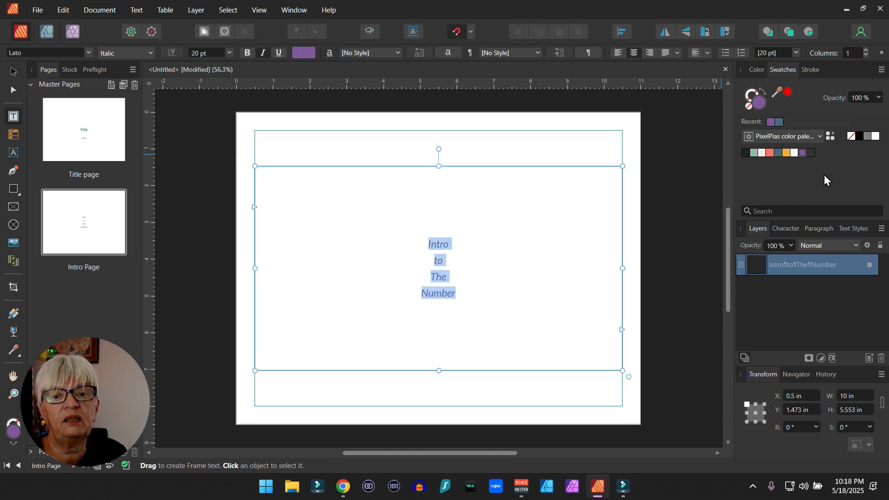
- Colour the intro text with the last dark palette swatch, leave text editing and display the frame's character settings
click(811, 152)
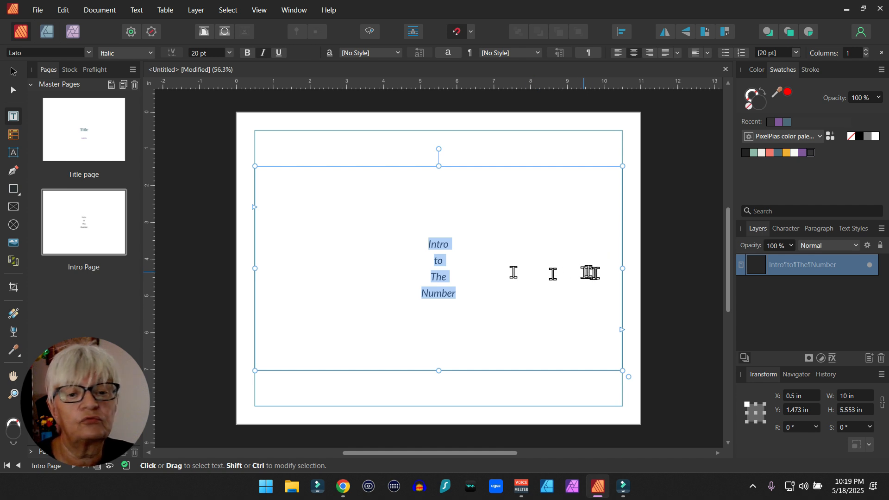
click(557, 259)
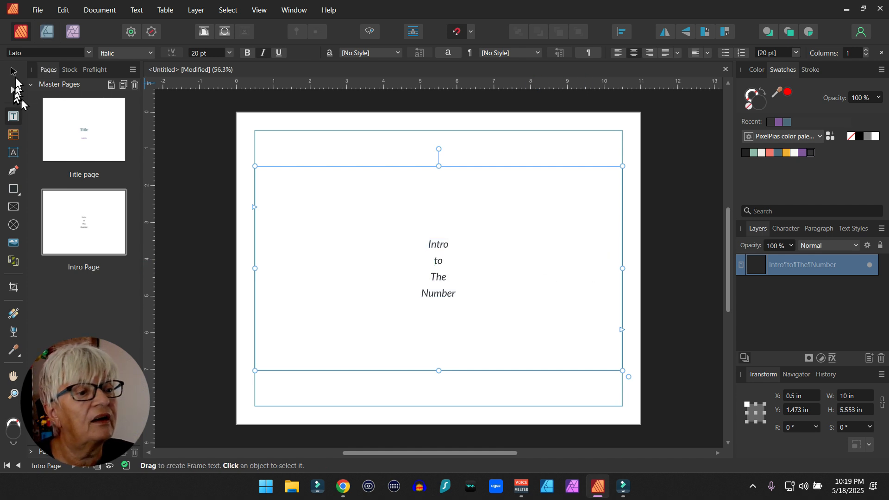
click(13, 71)
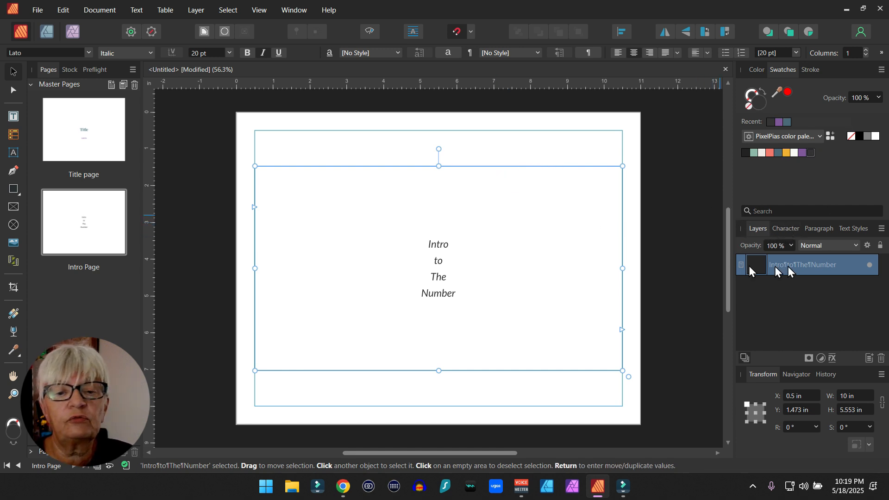
click(783, 231)
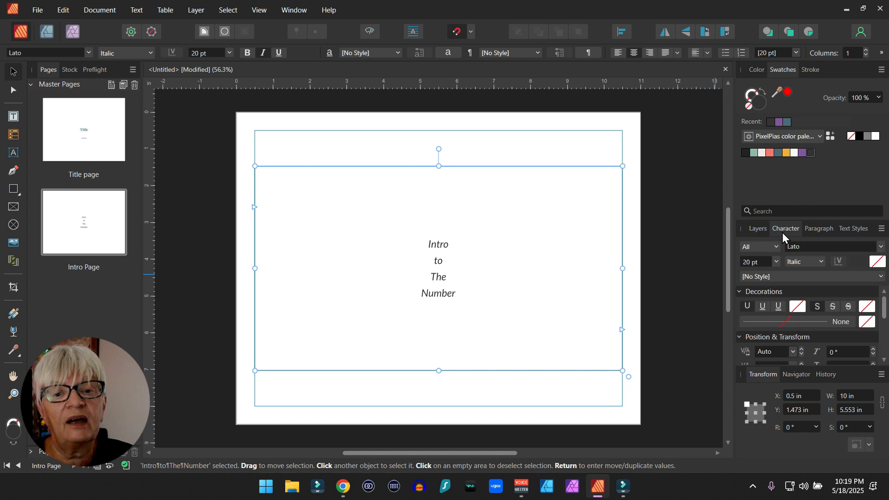
- Set the leading override of all four intro text lines to 18 pt and deselect the frame
click(759, 292)
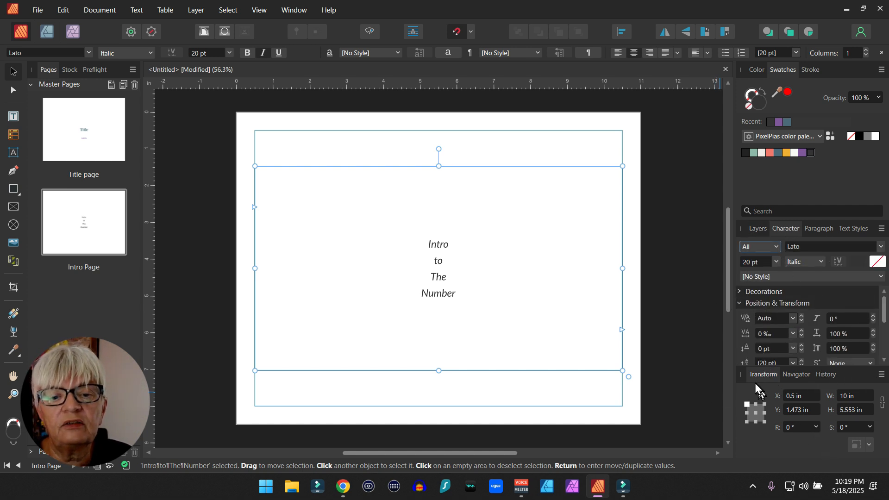
click(769, 362)
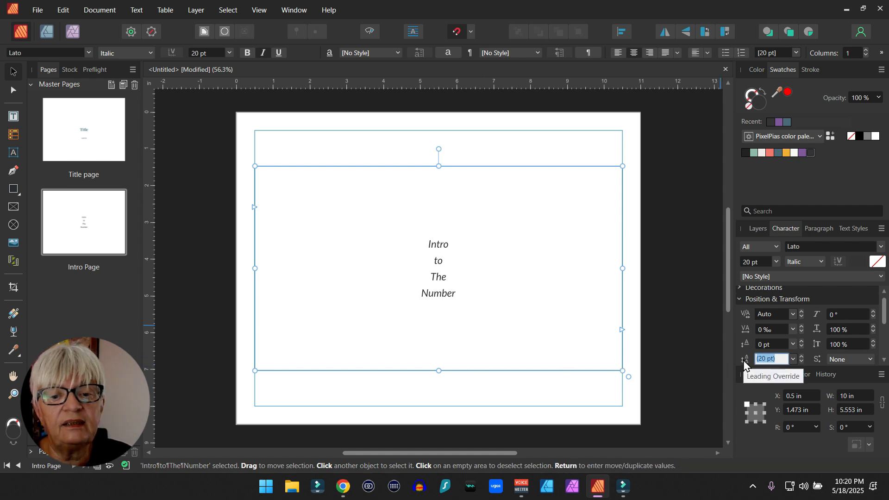
click(794, 358)
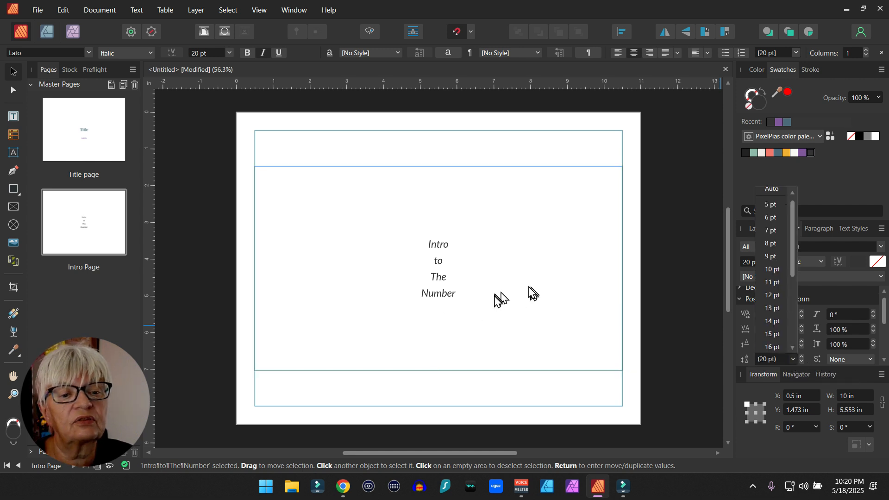
click(353, 238)
double_click(447, 246)
key(ctrl+a)
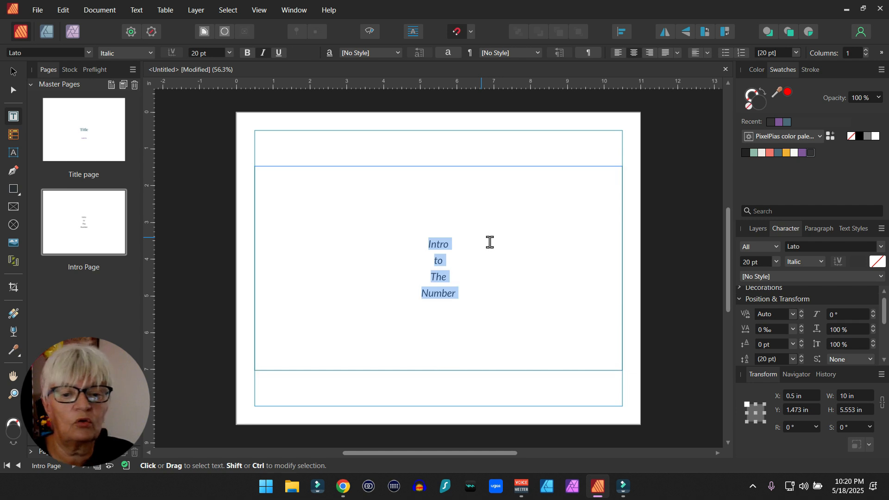
click(793, 359)
click(776, 407)
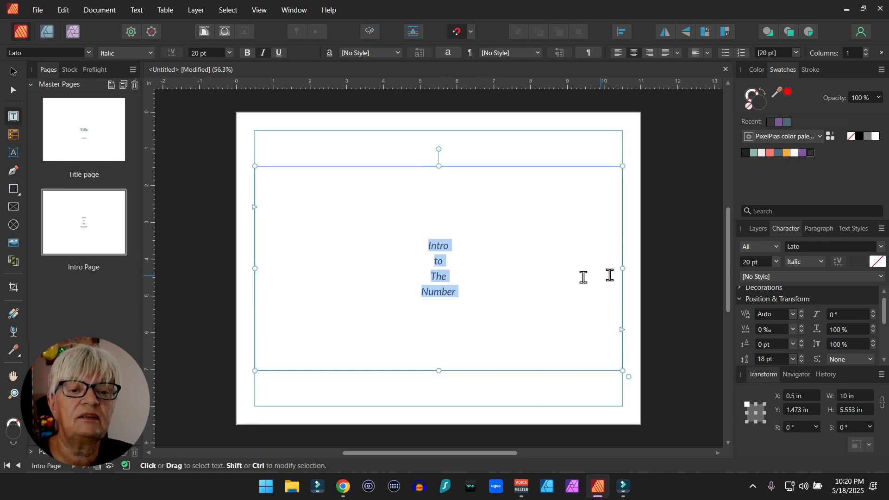
click(671, 262)
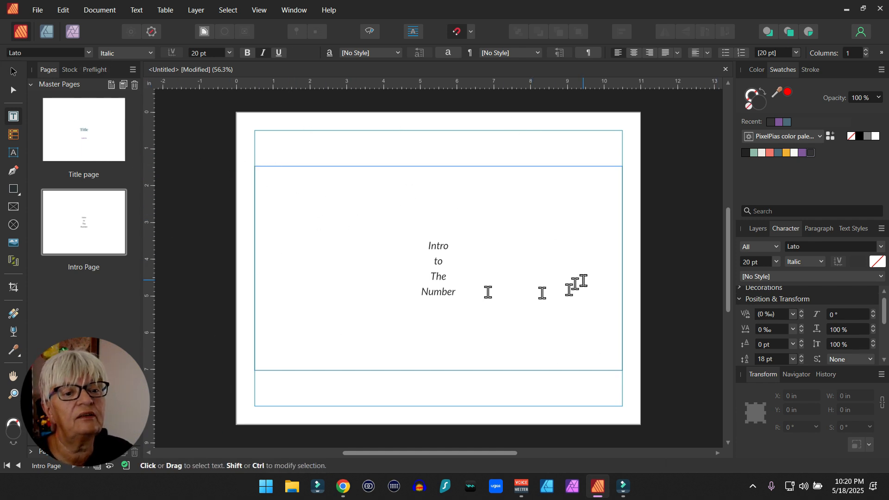
- Add a single-page landscape Letter master named "Core Layout"
double_click(113, 153)
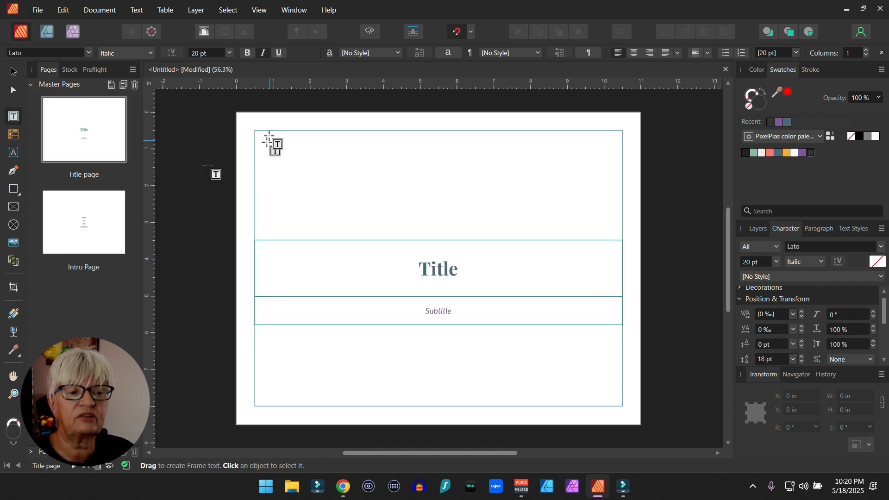
click(111, 86)
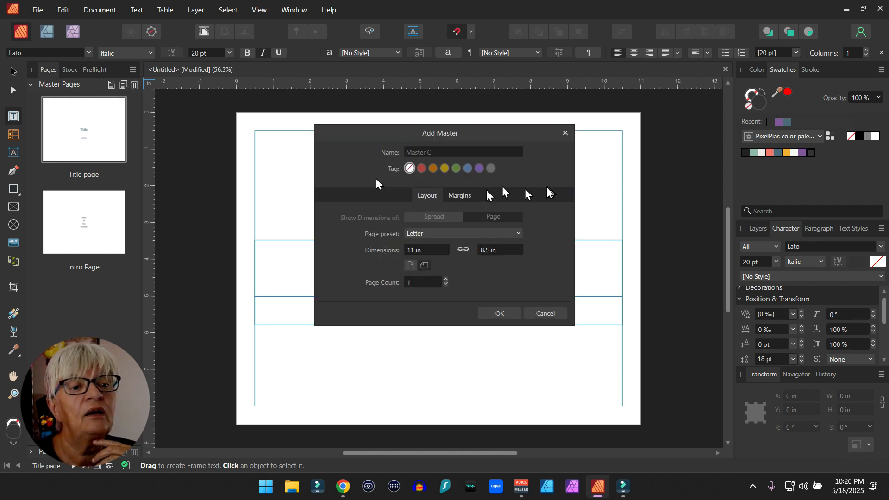
click(419, 148)
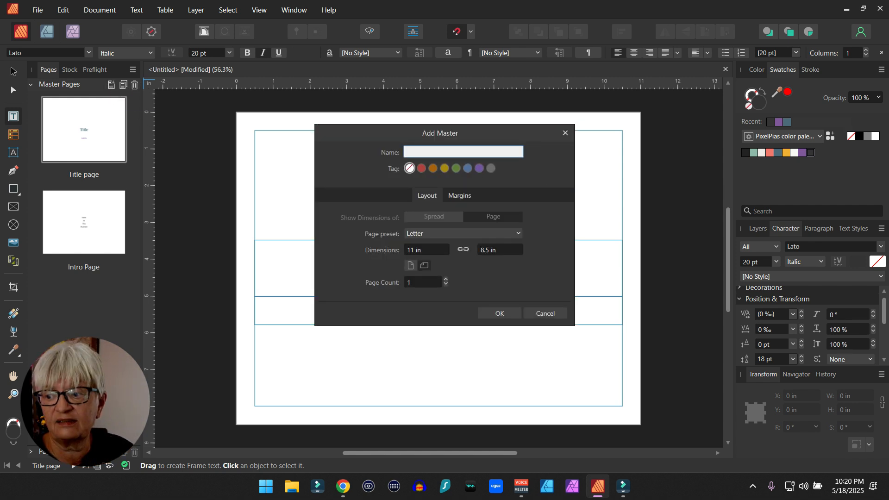
text(Cor)
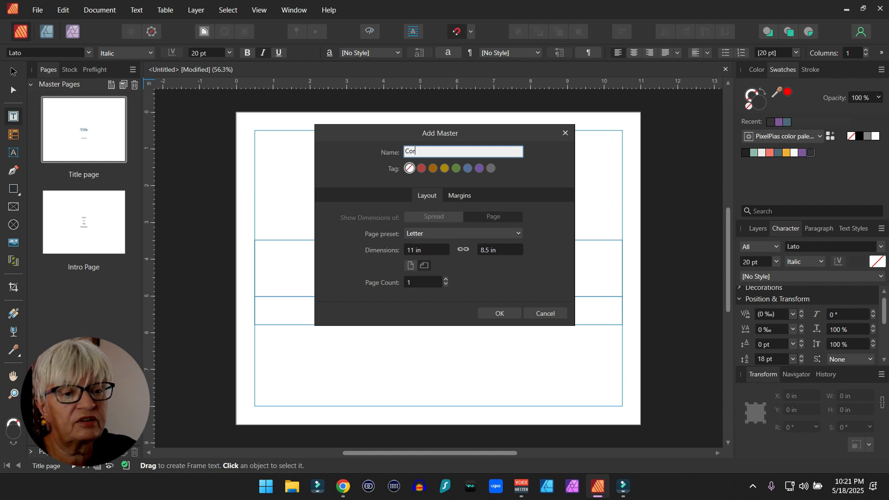
text(e Lay)
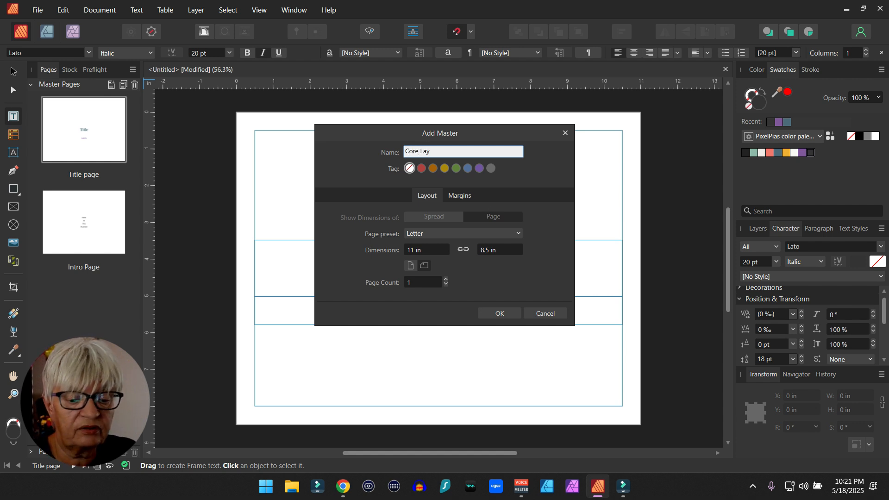
text(out)
key(Return)
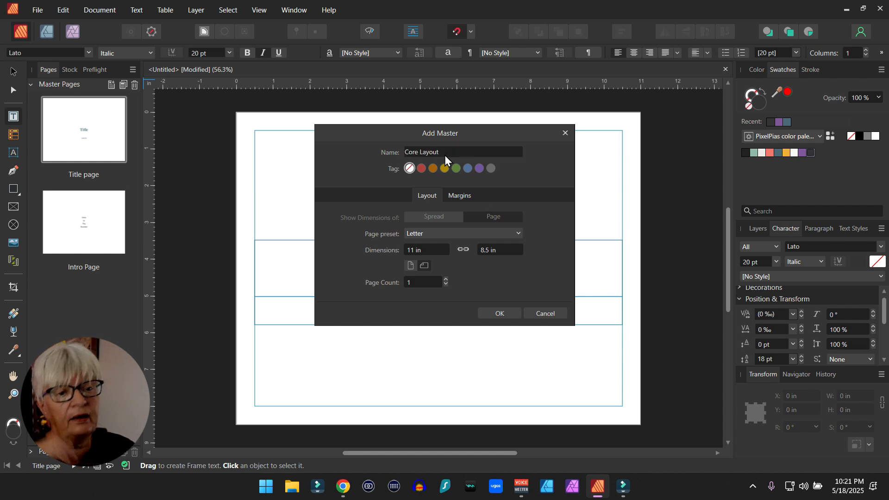
click(492, 314)
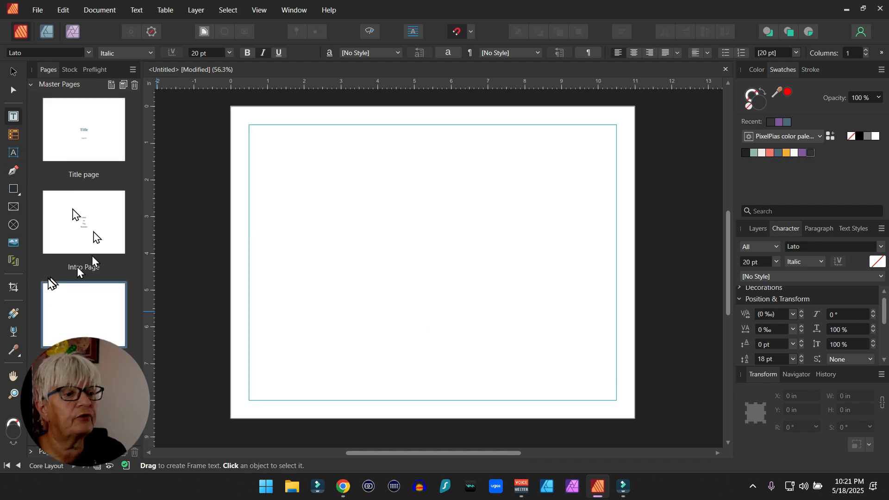
- Draw a picture frame 11 in wide and about 6.44 in high from the page top, and a 10 in by about 1.56 in text frame below
click(10, 212)
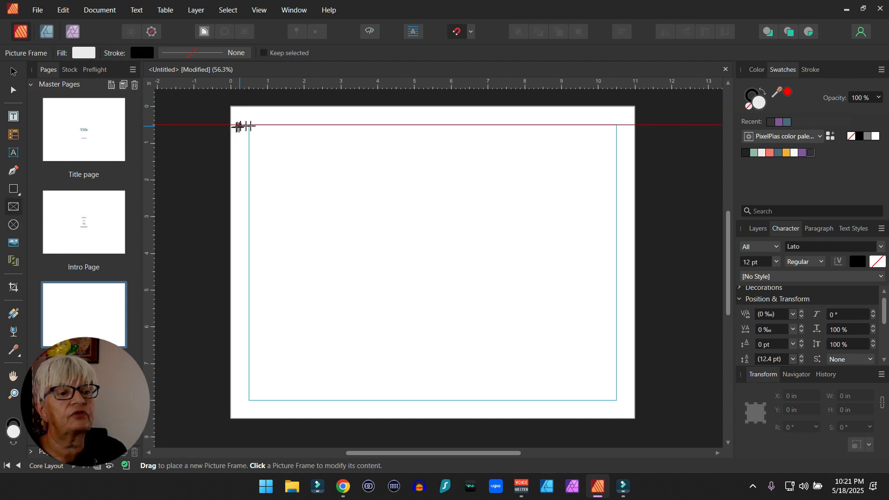
drag(231, 107, 632, 343)
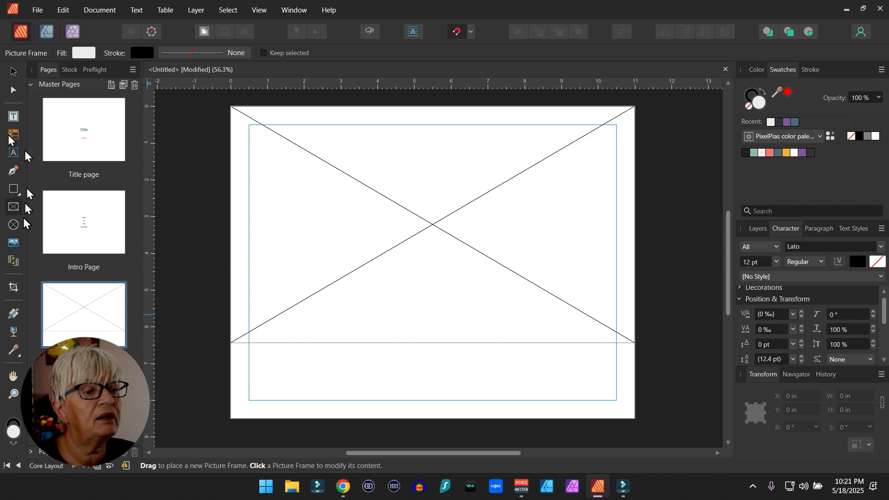
click(14, 118)
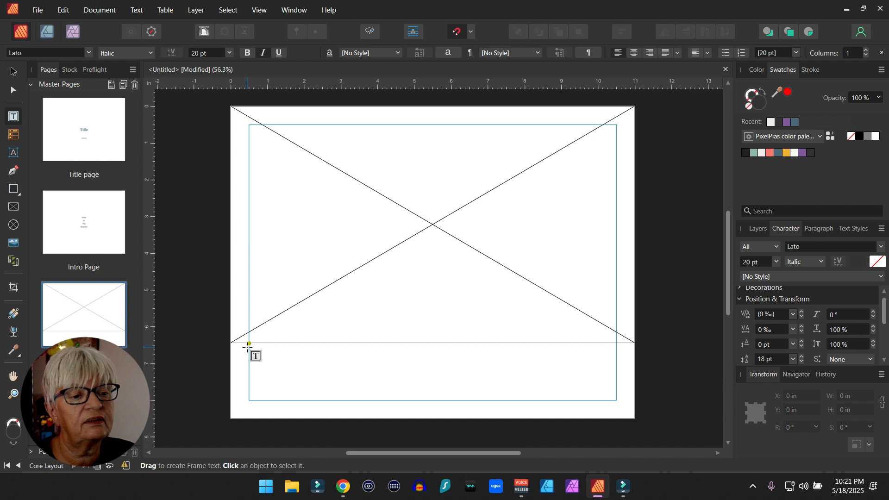
drag(248, 344, 616, 401)
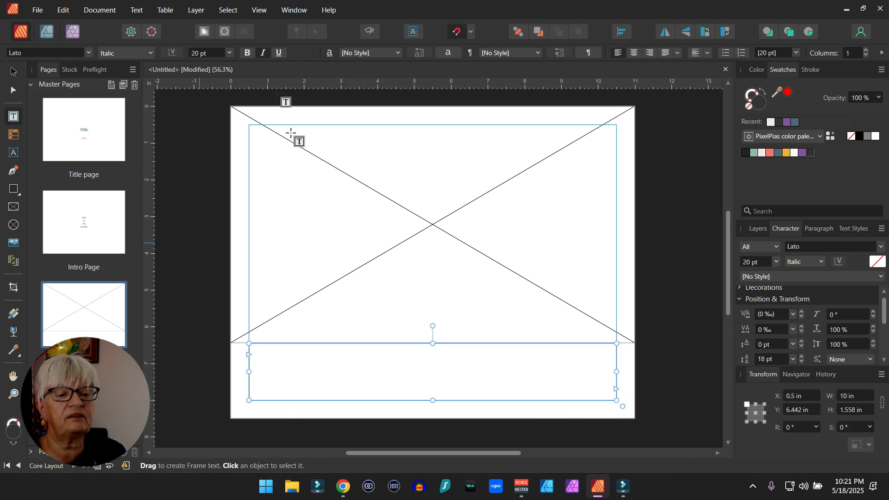
- Enter "Reflection", "To the" and "Image" on three separate lines in the text frame below the picture frame
click(450, 371)
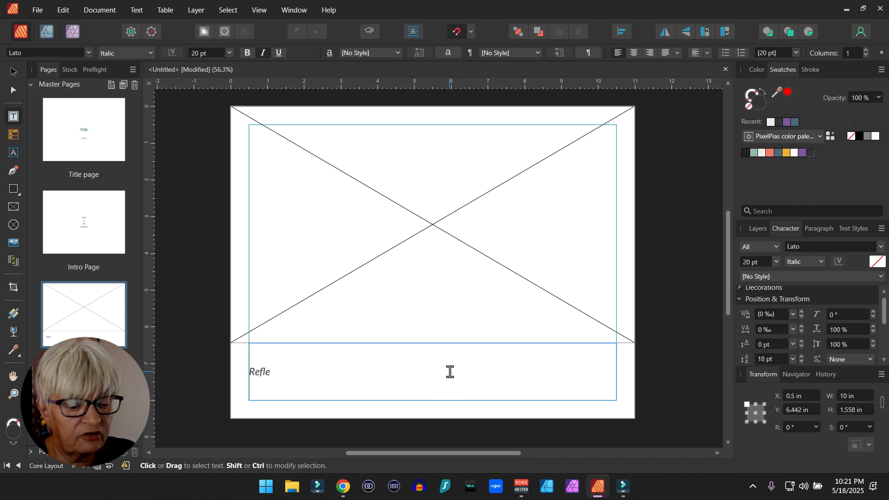
text(he)
key(Return)
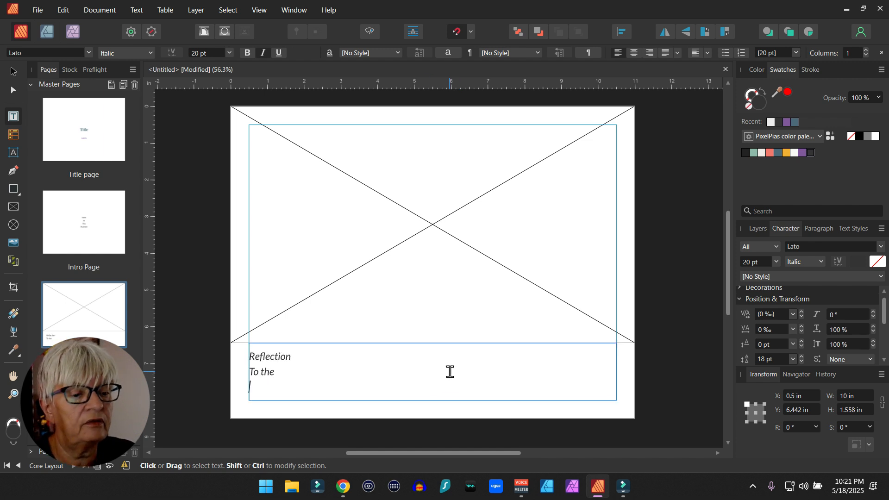
text(Image)
- Center the three reflection text lines horizontally and set their size to 14 pt
key(ctrl+a)
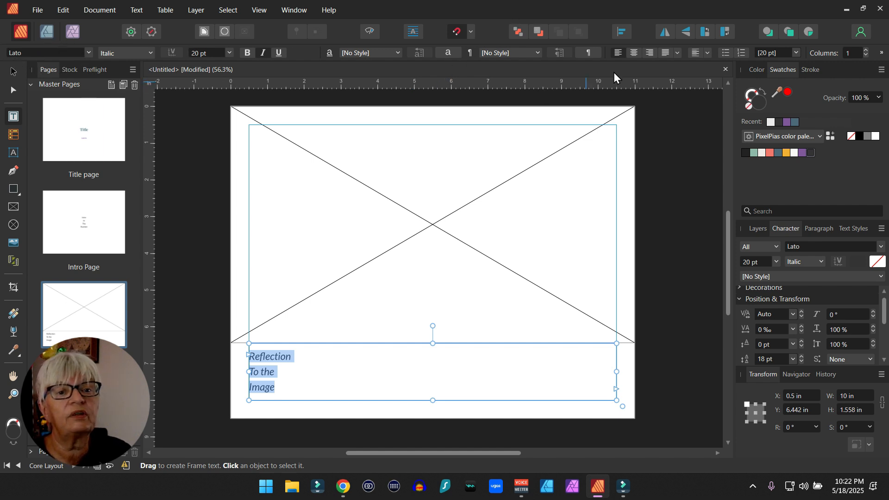
click(635, 52)
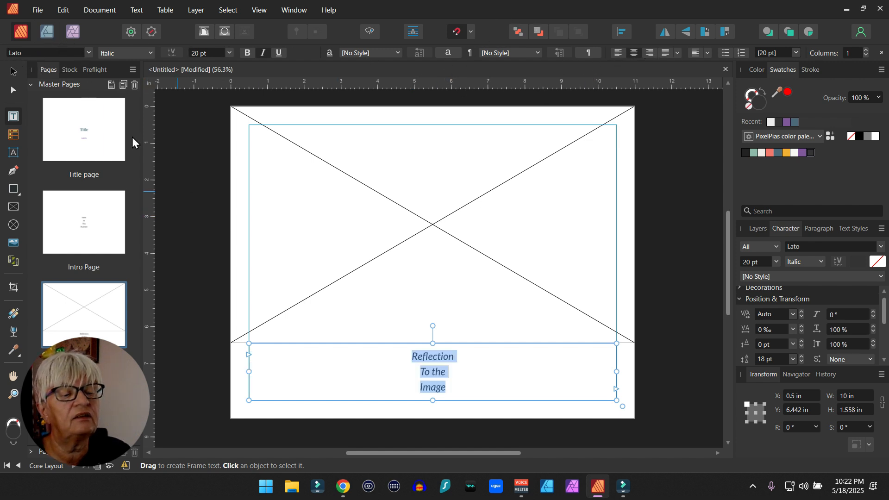
click(230, 54)
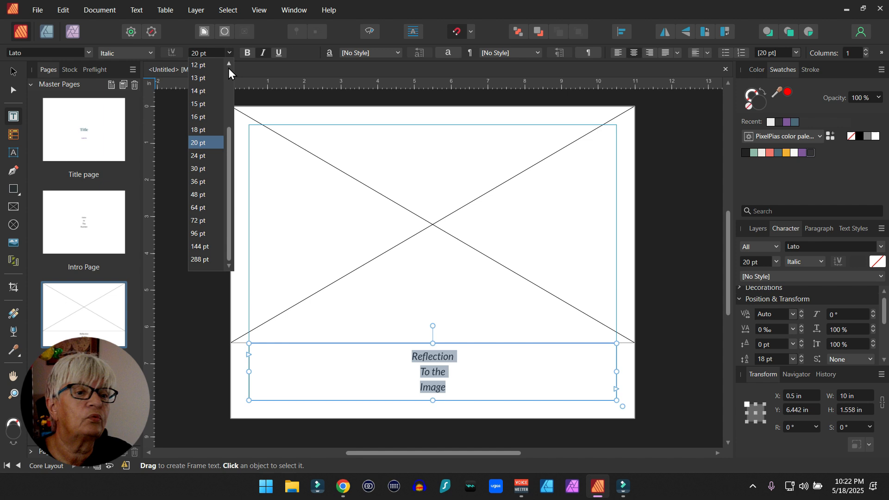
click(202, 117)
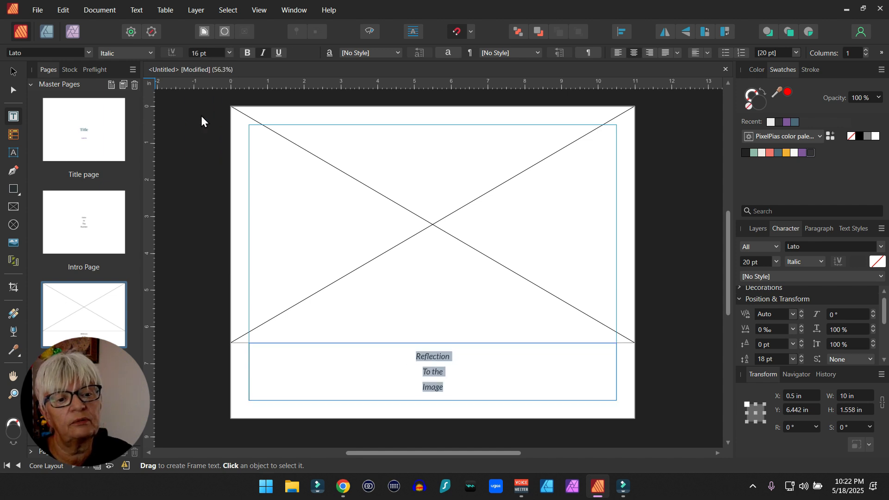
click(225, 55)
click(228, 54)
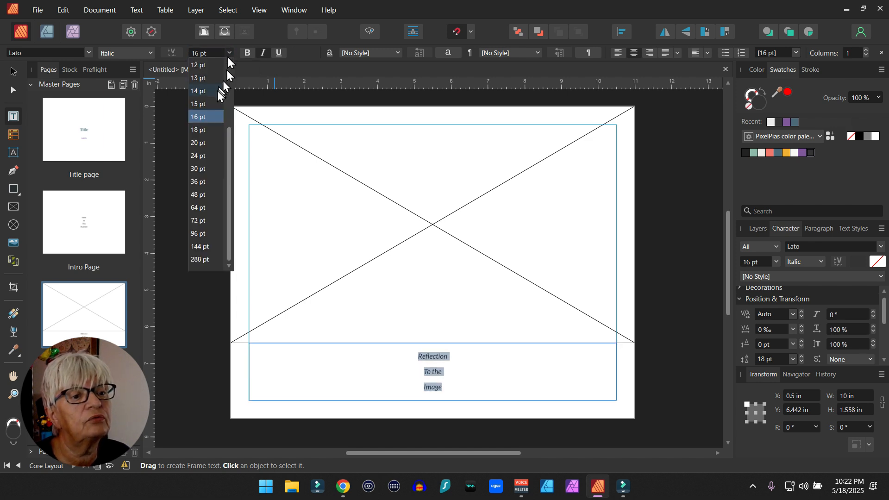
click(202, 91)
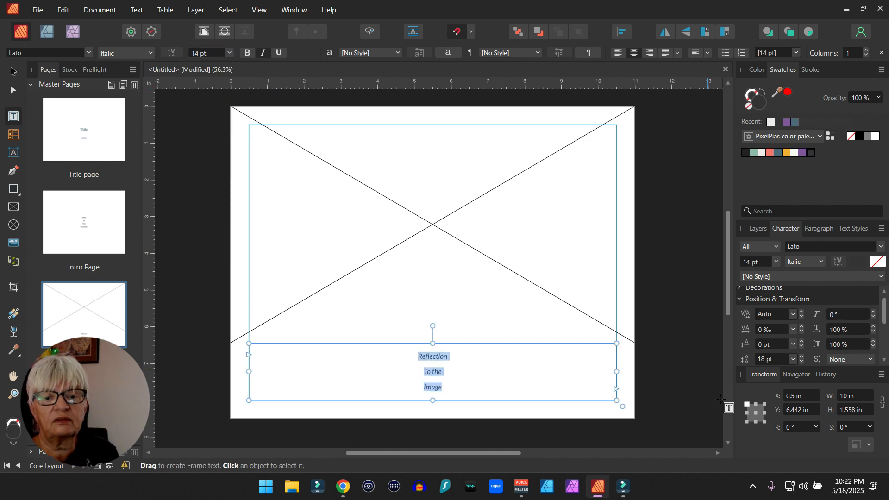
- Set the reflection text's leading override to 14 pt, colour it mid-grey and deselect the frame
click(773, 360)
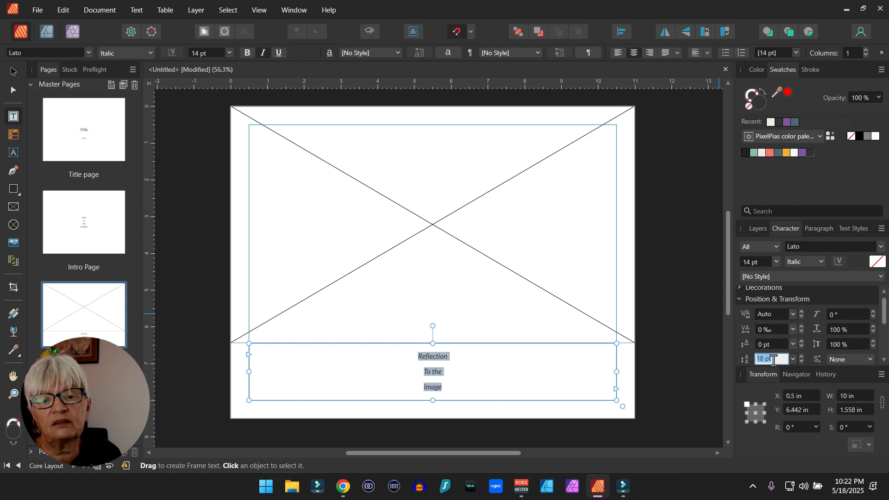
click(801, 363)
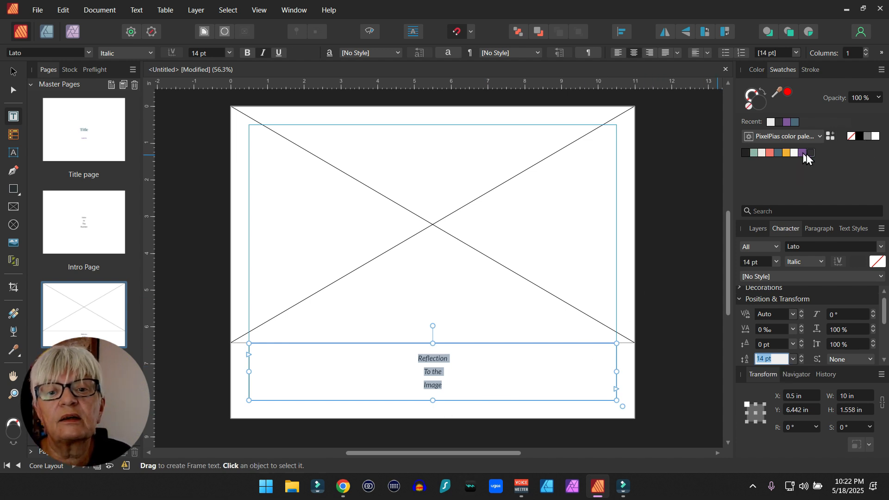
click(867, 136)
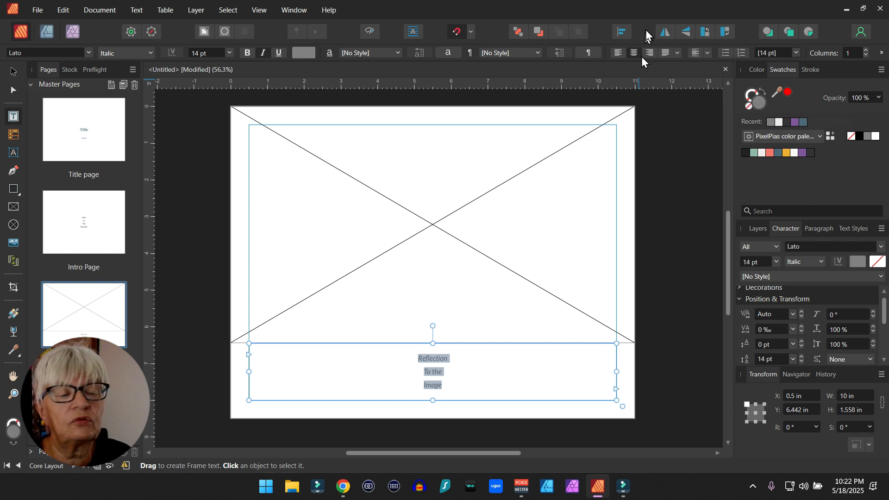
click(12, 72)
click(679, 304)
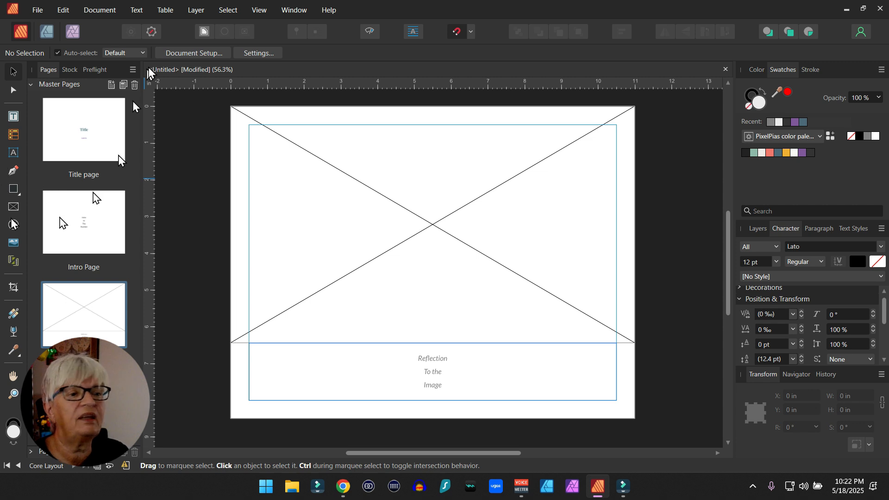
- Add another single-page landscape Letter master named "outro"
click(111, 85)
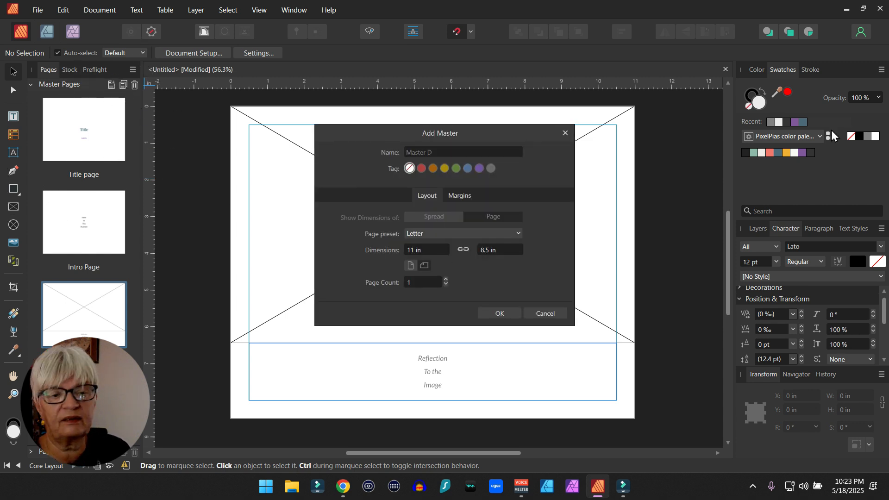
click(462, 152)
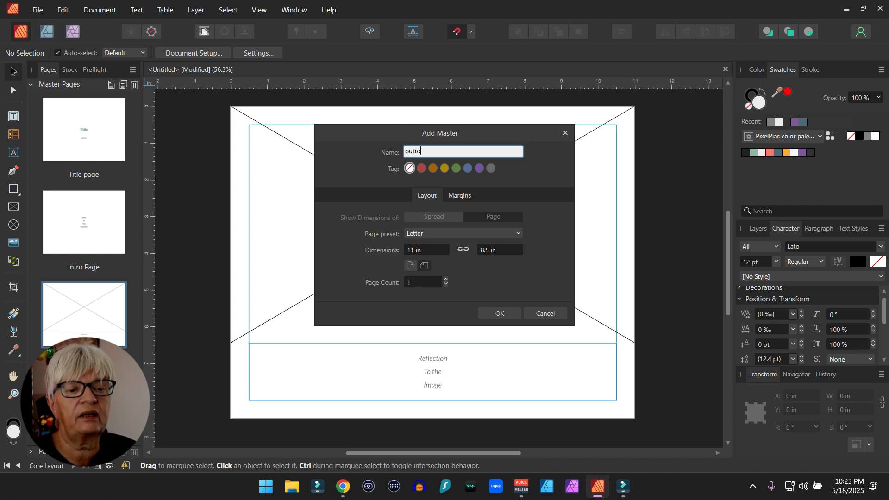
text(outro)
key(Return)
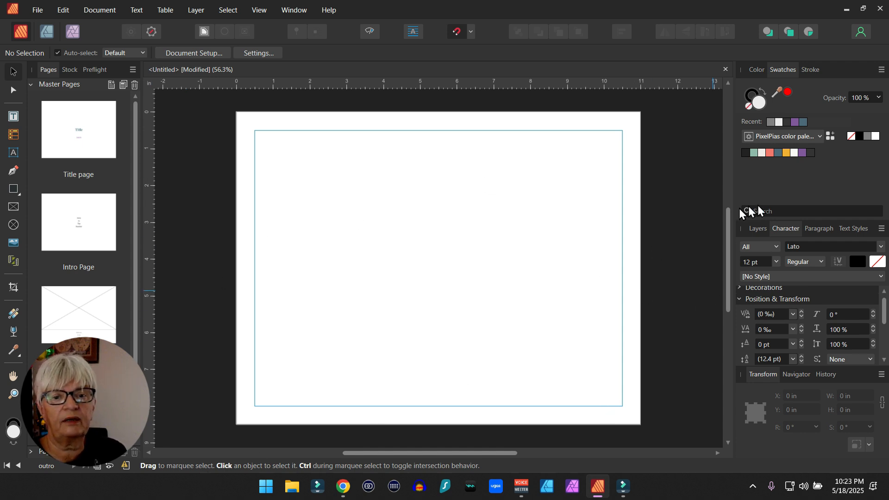
- Display the layers and draw a text frame on the outro master, 10 in wide between the margins and about 5.02 in high
click(753, 227)
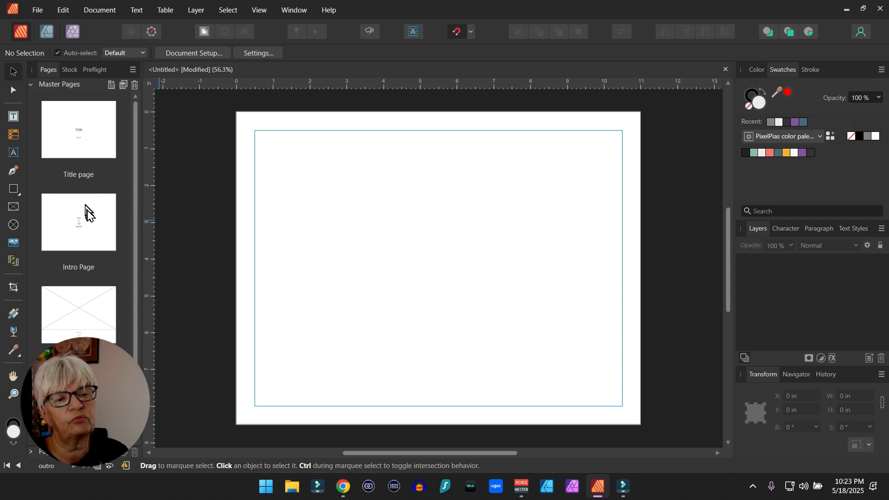
click(13, 117)
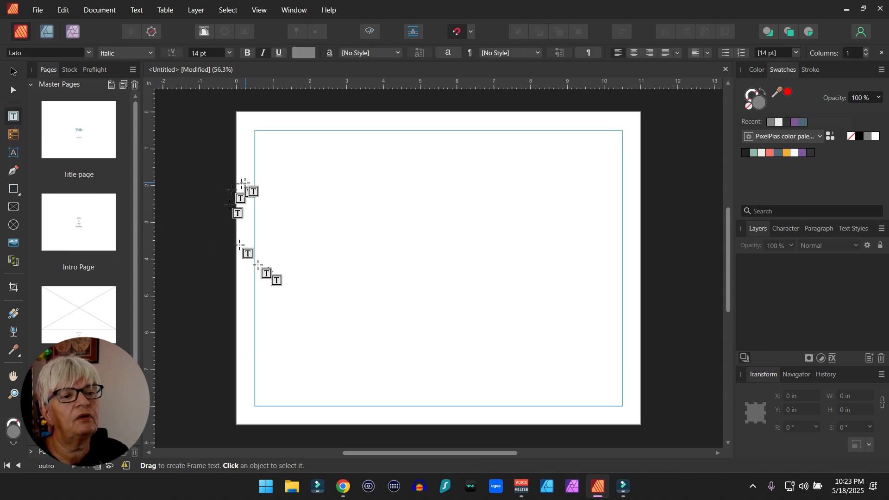
drag(254, 168, 622, 355)
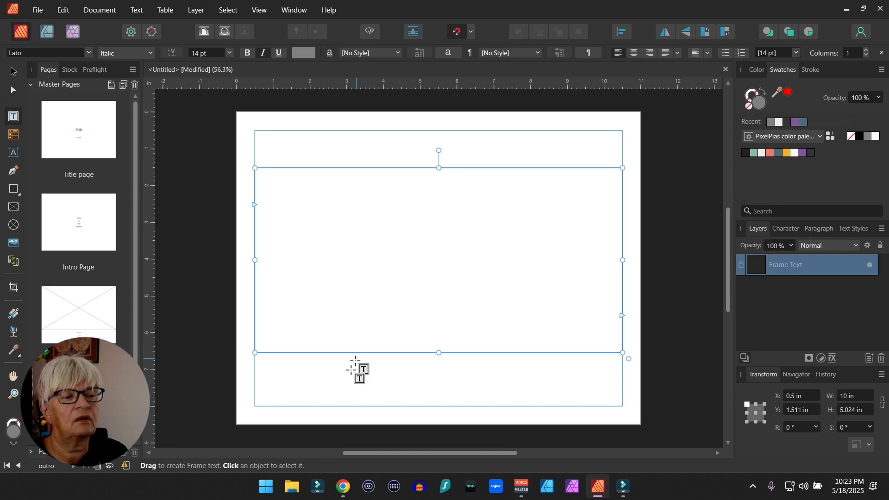
- Copy the four-line intro text from the Intro Page master into the outro master's text frame and display the character settings
double_click(65, 234)
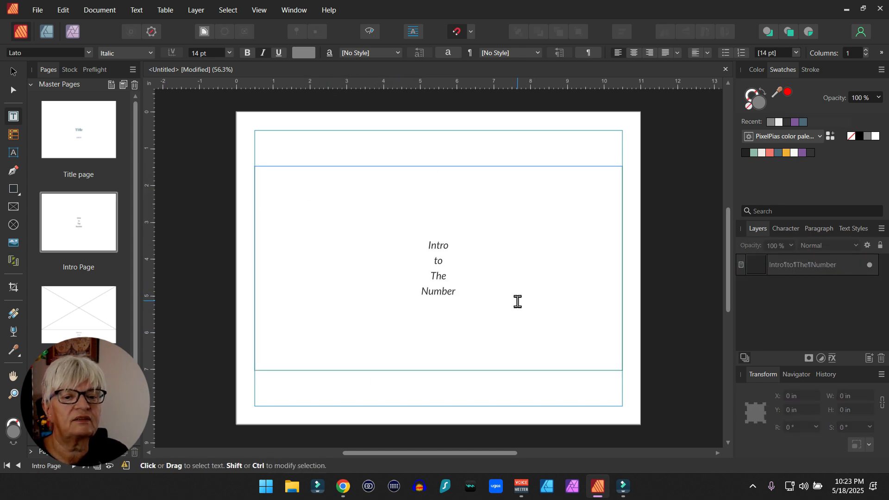
drag(515, 301, 365, 216)
key(ctrl+c)
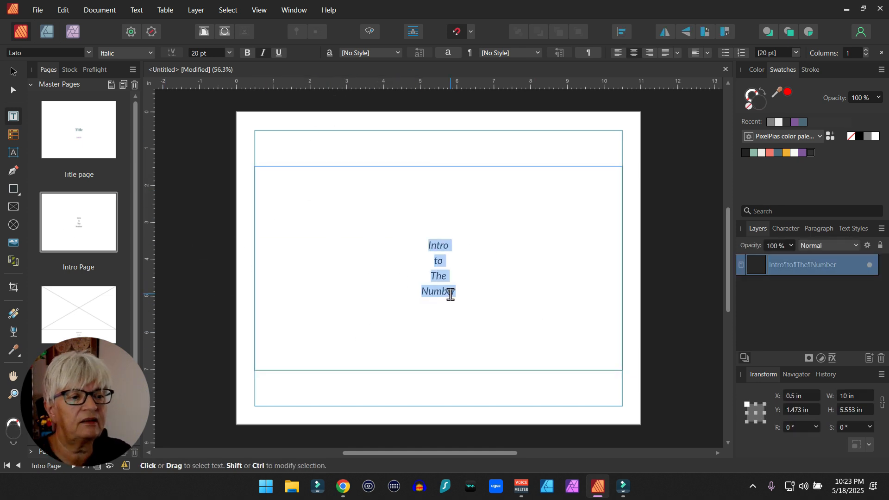
key(Delete)
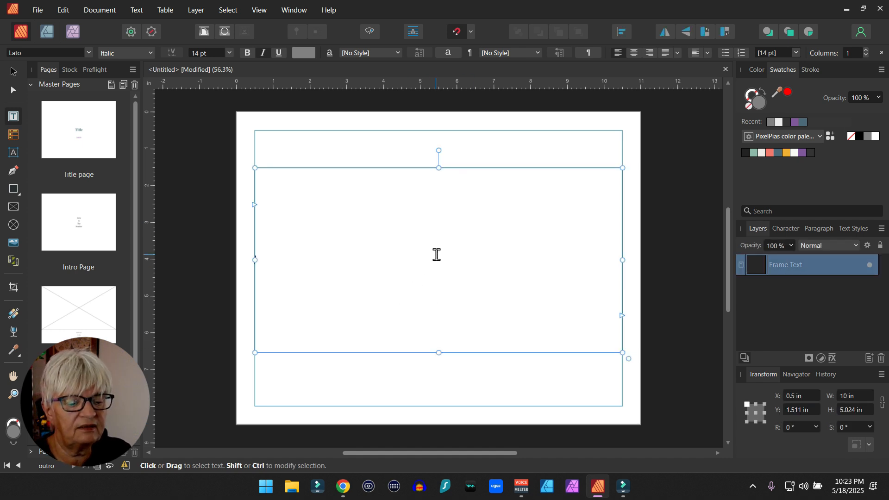
key(ctrl+v)
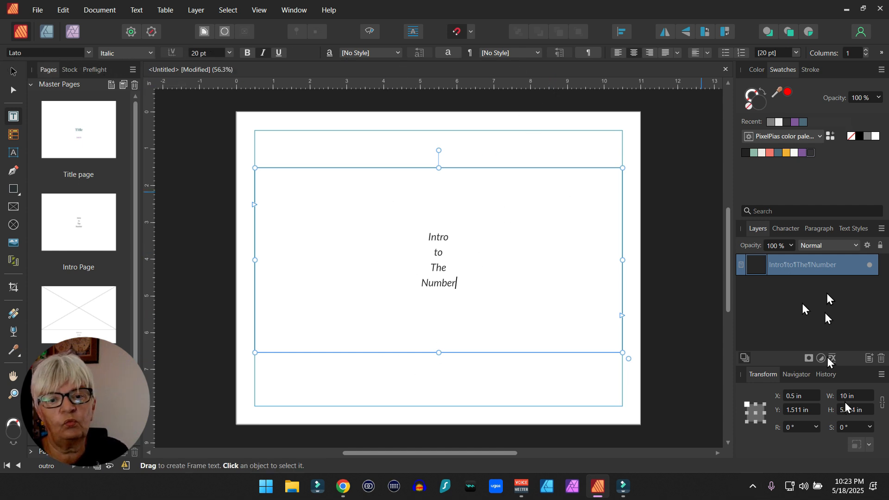
click(785, 229)
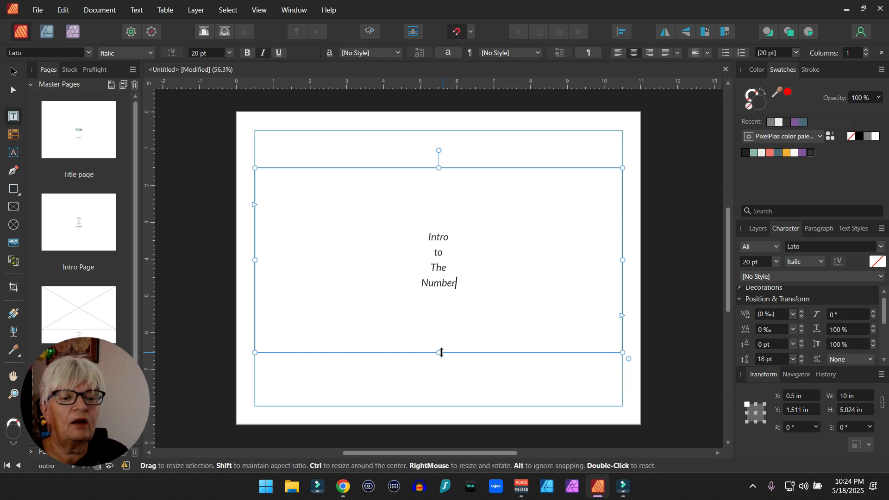
- Shorten the outro text frame to about 4.31 in high and move it down to about 2.1 in from the page top
drag(441, 352, 440, 325)
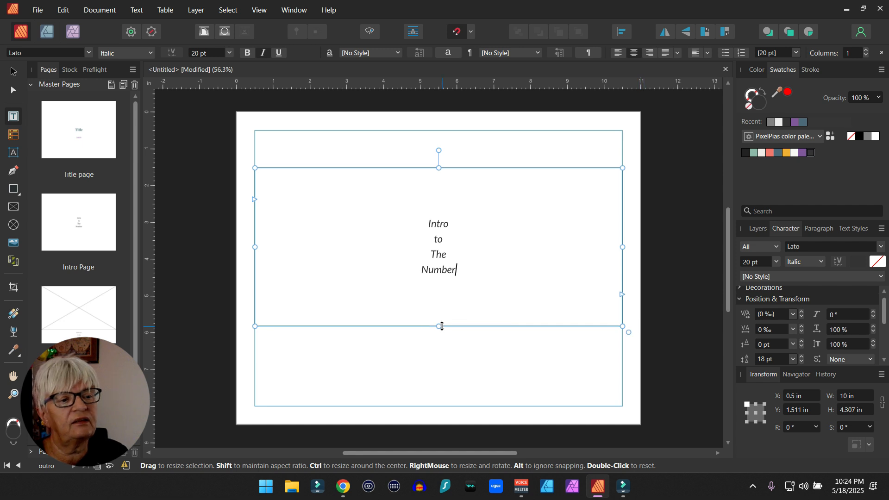
key(Escape)
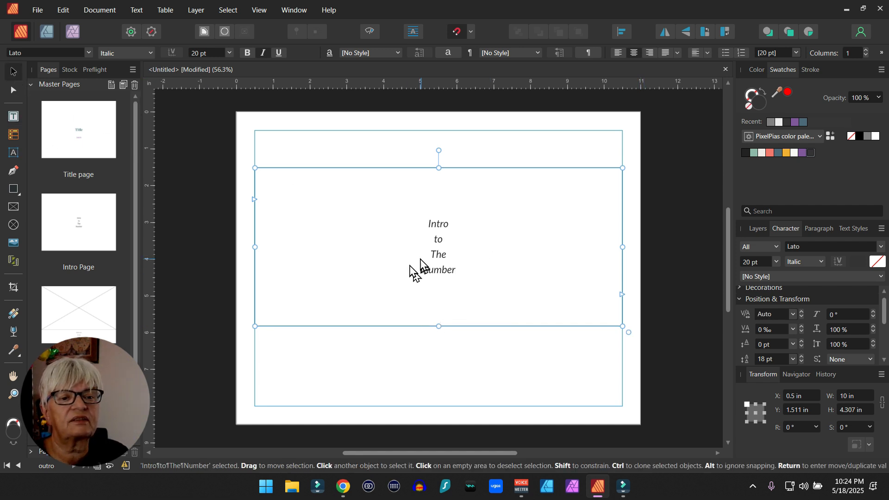
drag(426, 254, 427, 276)
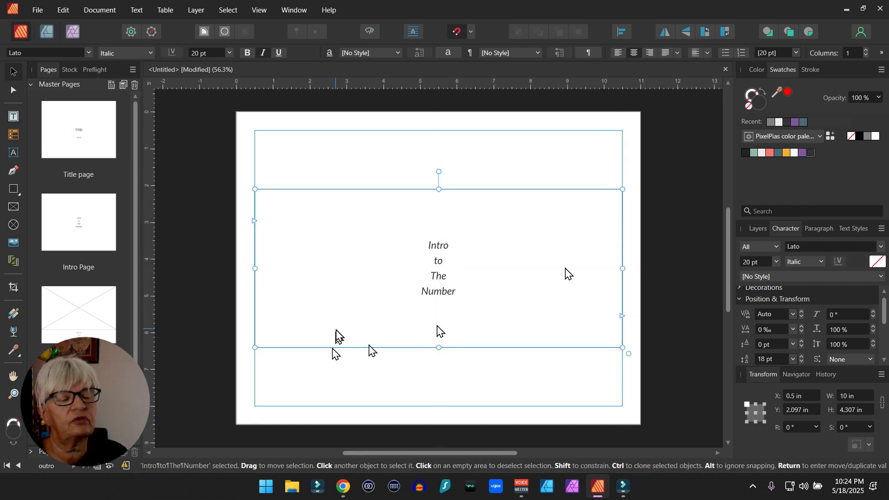
- Draw a second text frame below the main one, about 10.15 in wide and 1.3 in high, containing "Credits"
click(17, 118)
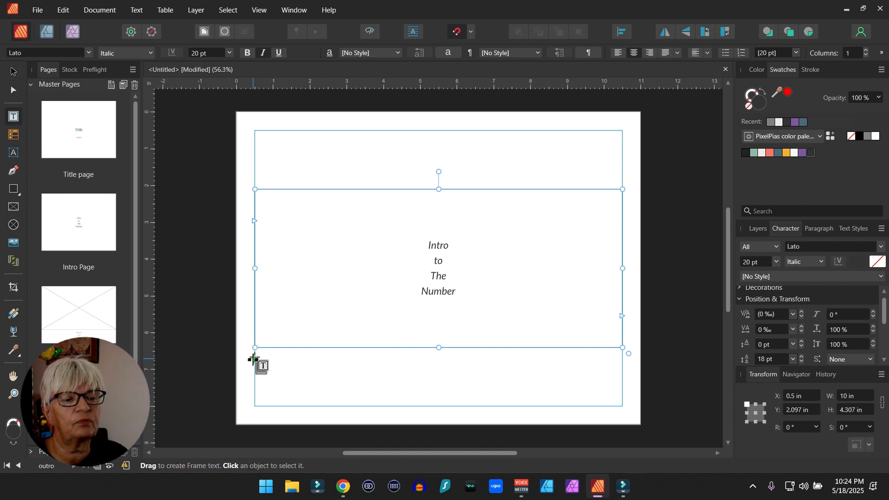
drag(254, 358, 627, 406)
text(Credits)
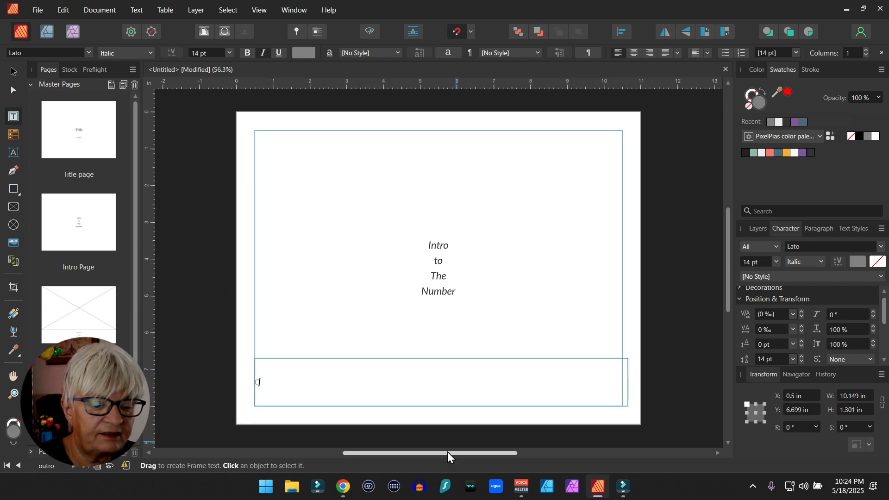
- Right-align the Credits text and narrow its frame to 10 in so it ends at the page's right margin
key(ctrl+a)
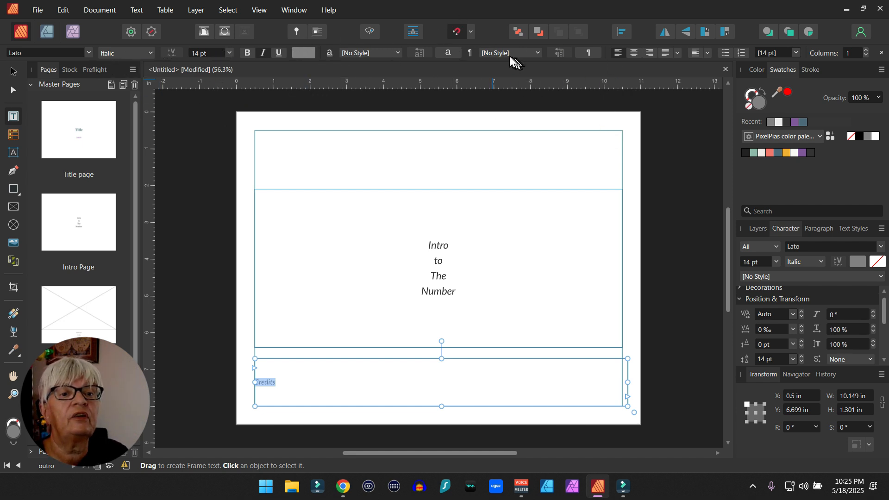
click(650, 52)
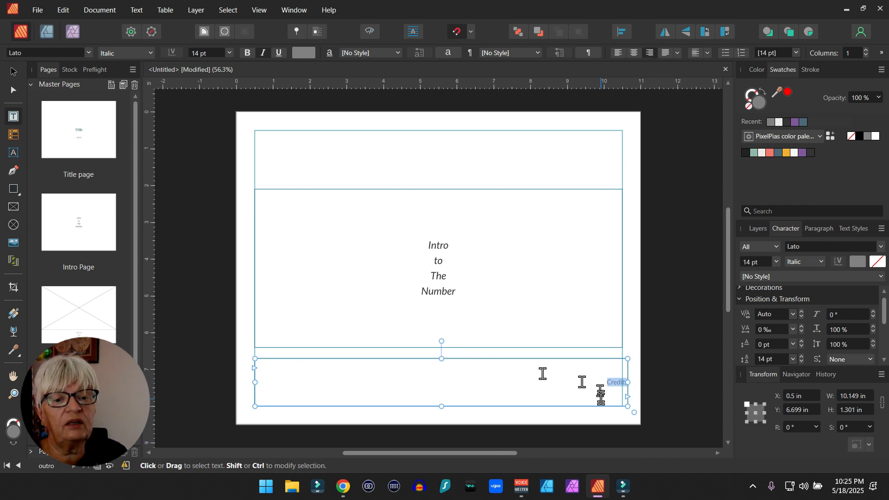
drag(628, 382, 622, 382)
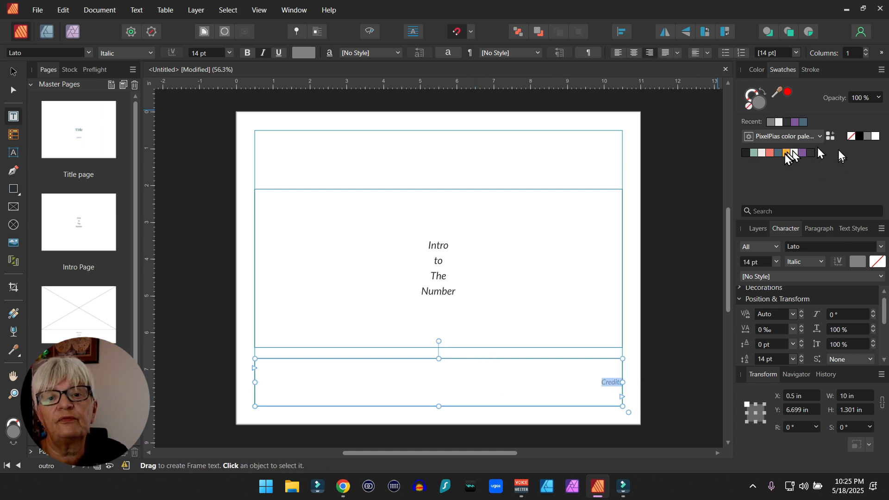
- Colour the Credits text purple and fit its frame directly beneath the main text frame, about 0.9 in high
click(811, 153)
click(802, 153)
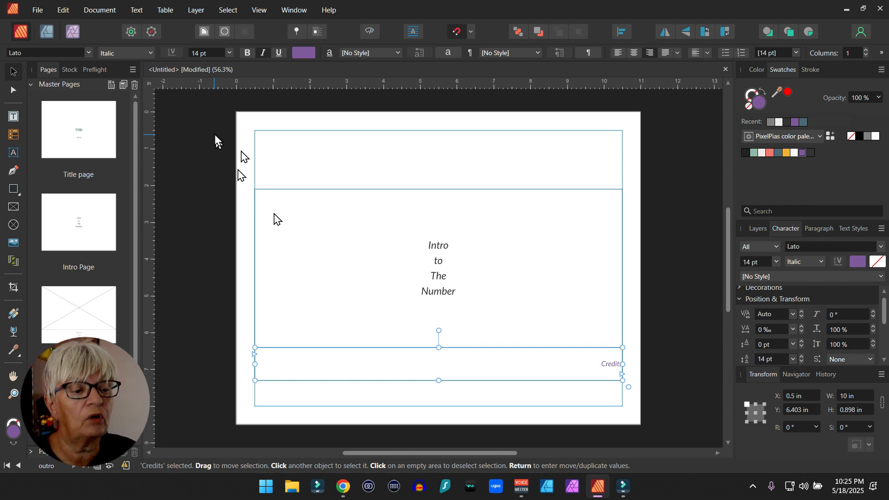
click(204, 177)
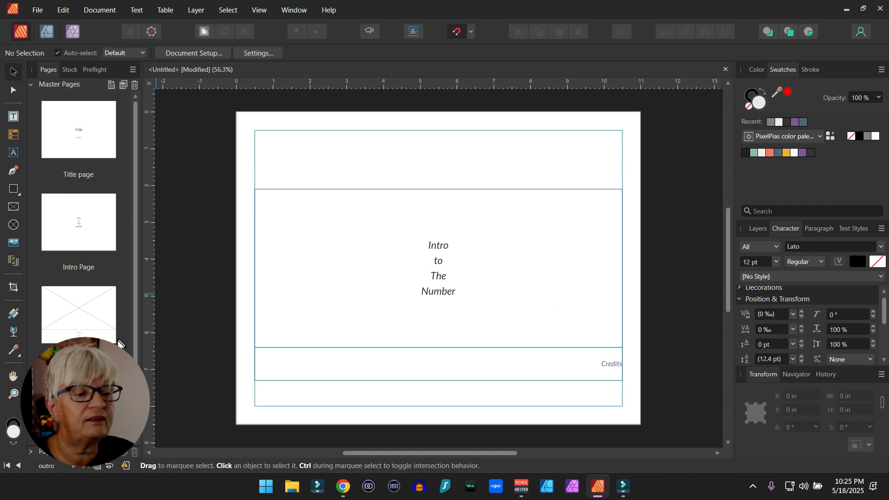
click(31, 85)
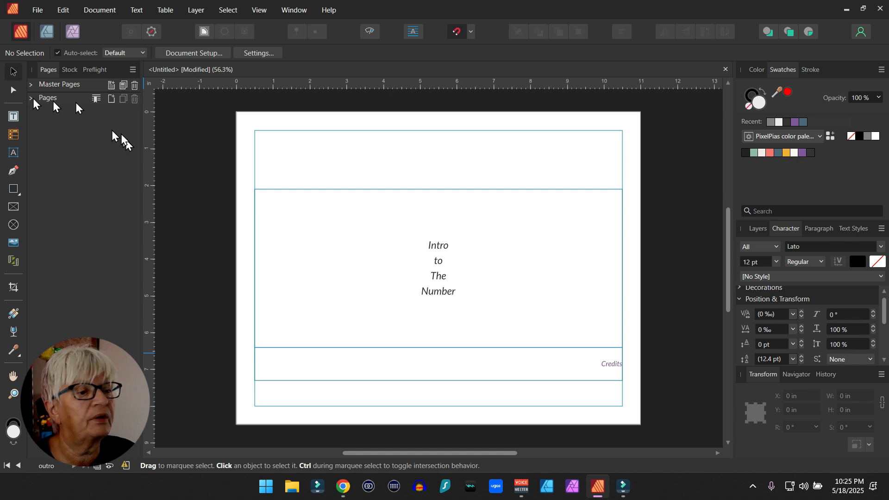
scroll(81, 197, down, 8)
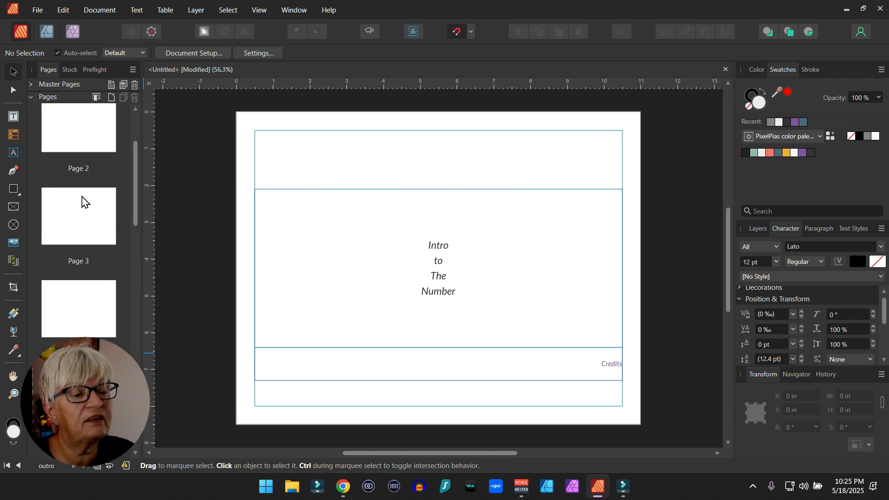
scroll(82, 197, up, 8)
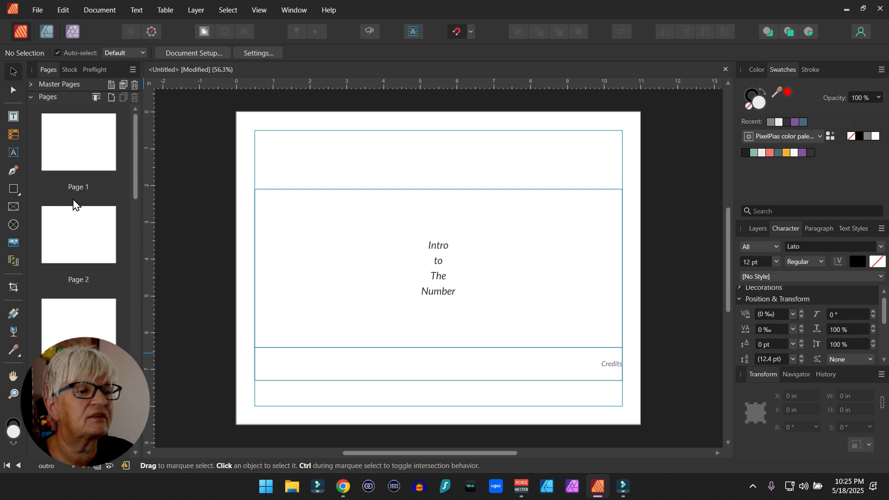
click(30, 98)
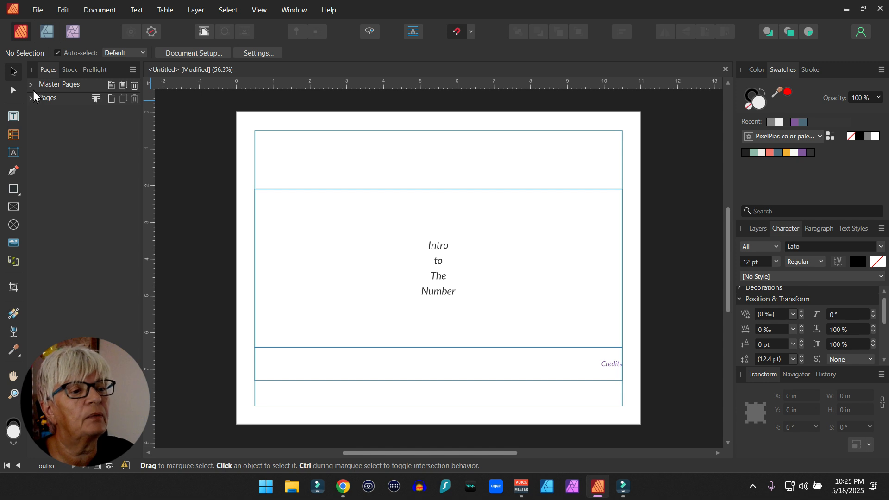
click(32, 86)
- Apply the Title page master to page 1, replacing the existing master and migrating content
double_click(82, 152)
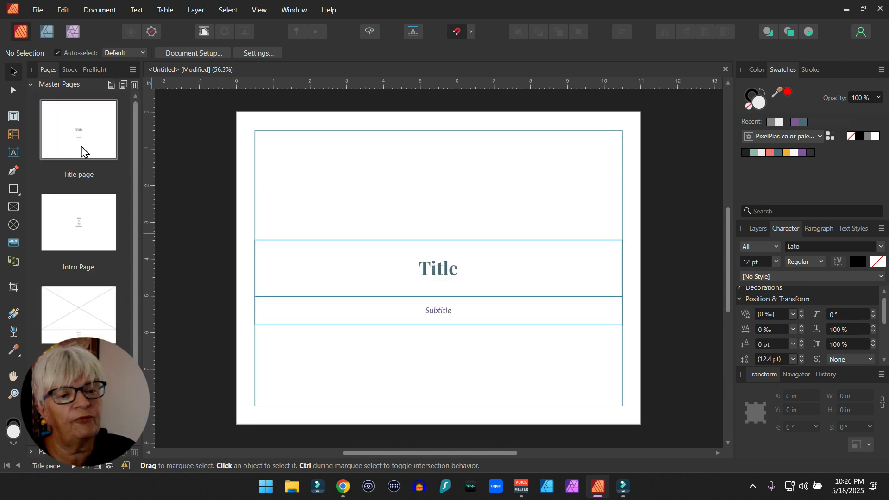
right_click(98, 131)
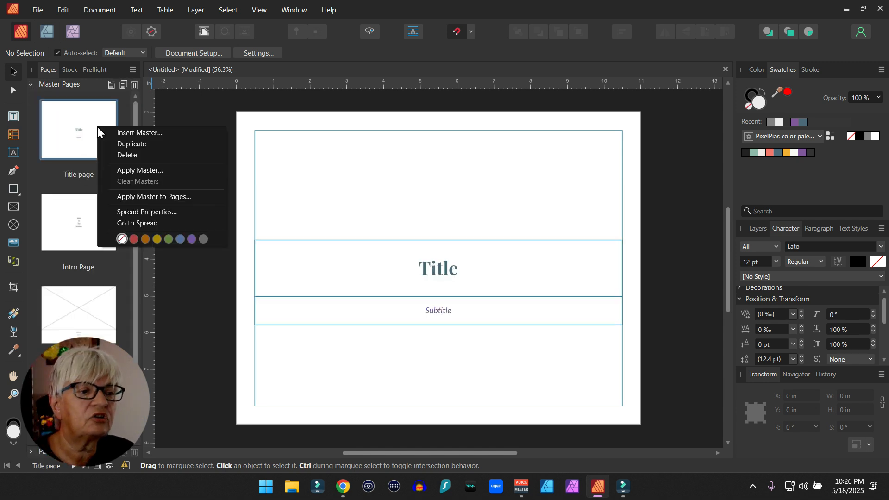
click(155, 196)
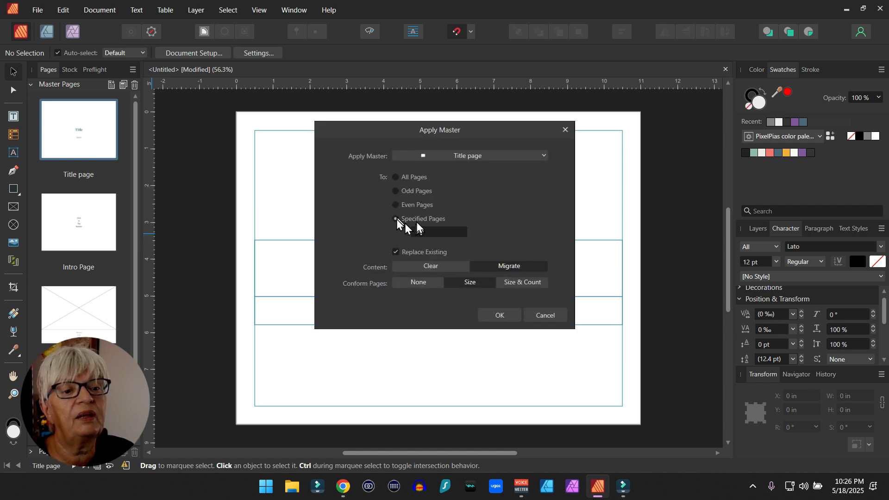
click(452, 231)
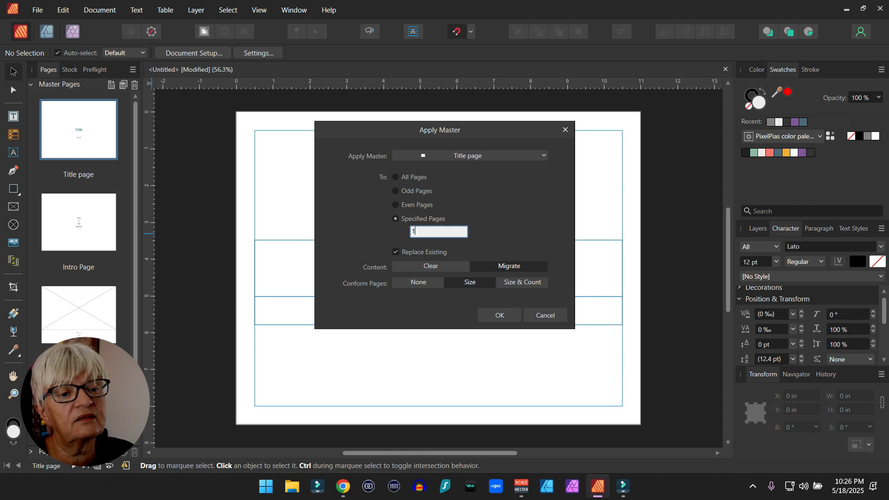
text(1)
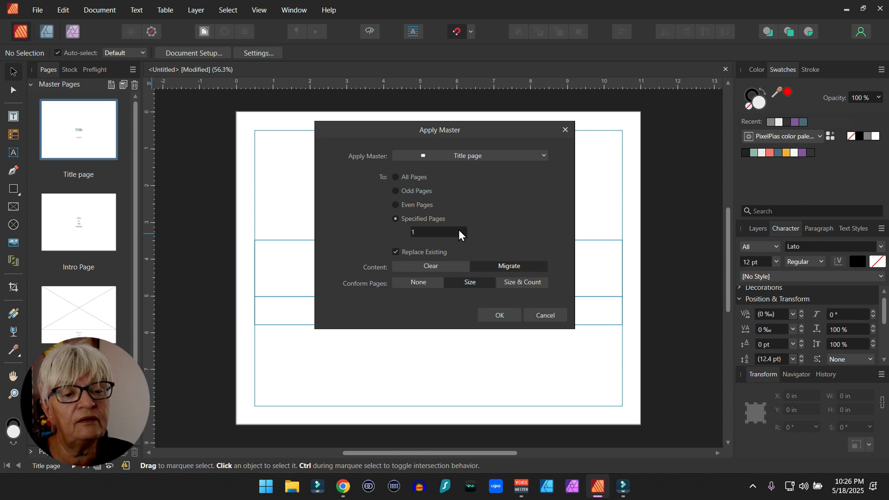
click(497, 317)
- Apply the Intro Page master to page 2, replacing the existing master
double_click(103, 224)
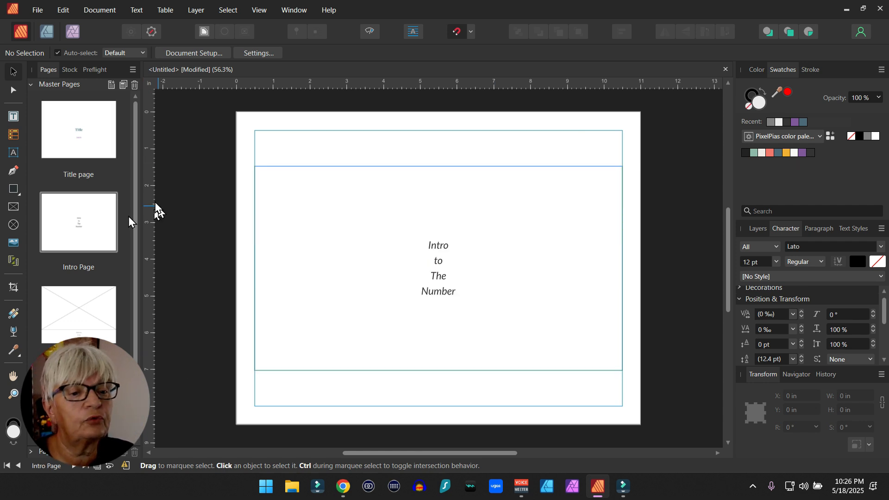
right_click(115, 224)
click(104, 224)
right_click(99, 221)
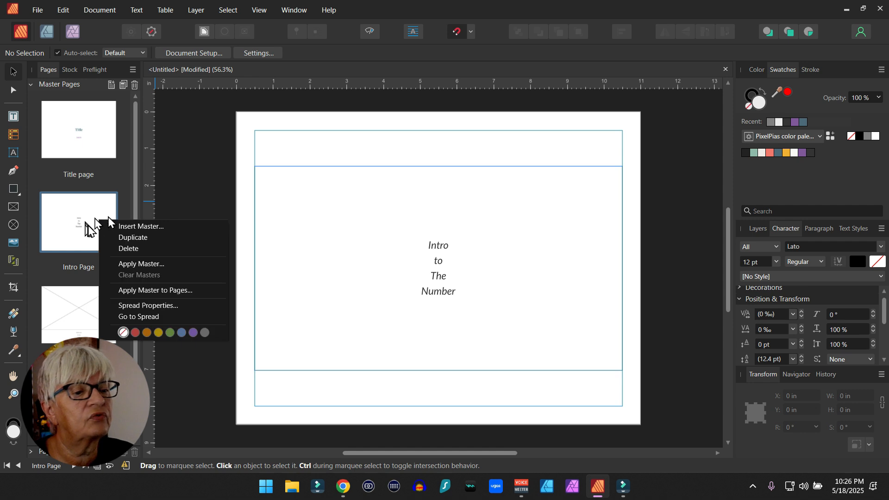
click(172, 290)
click(428, 232)
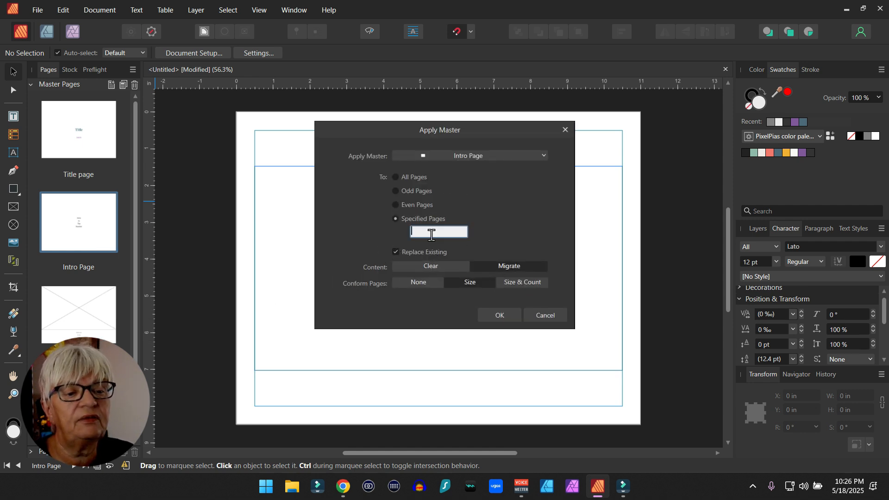
text(2)
key(Return)
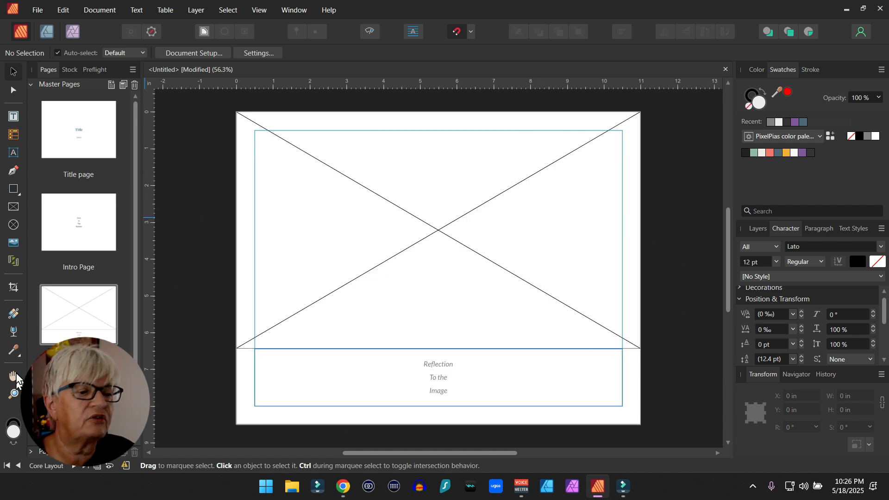
- Apply the Core Layout master to pages 3-14, replacing the existing master
right_click(82, 322)
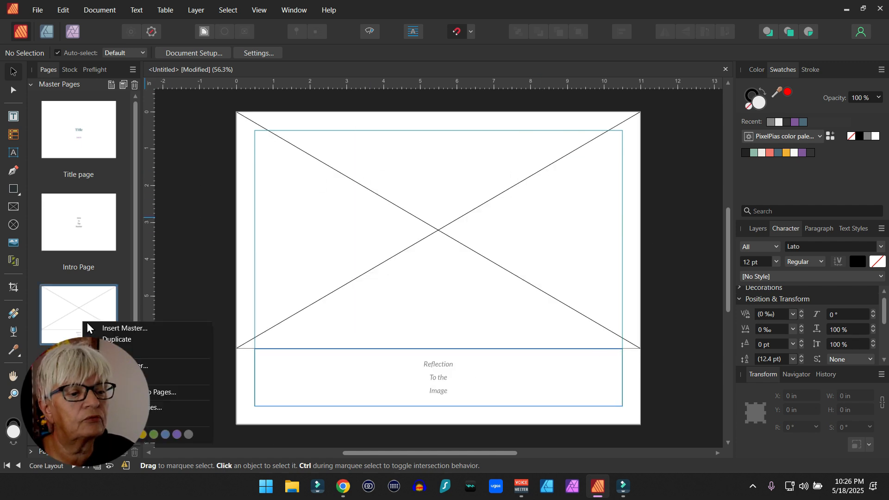
click(174, 394)
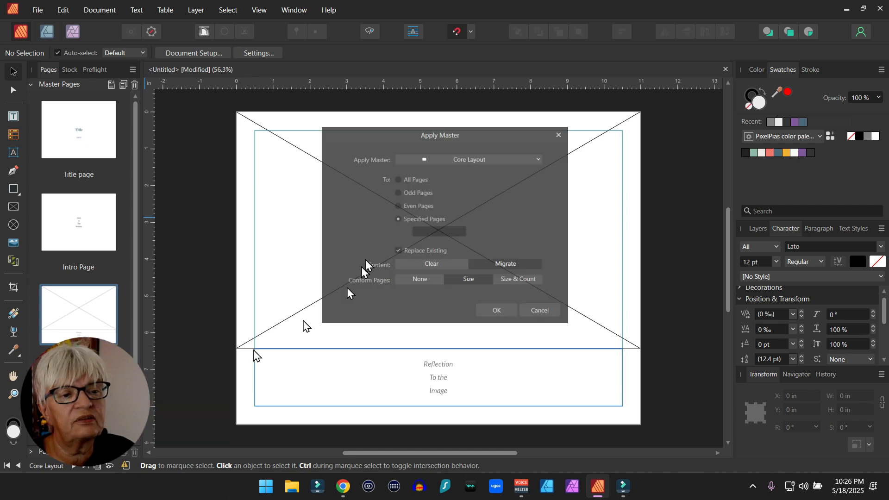
click(430, 232)
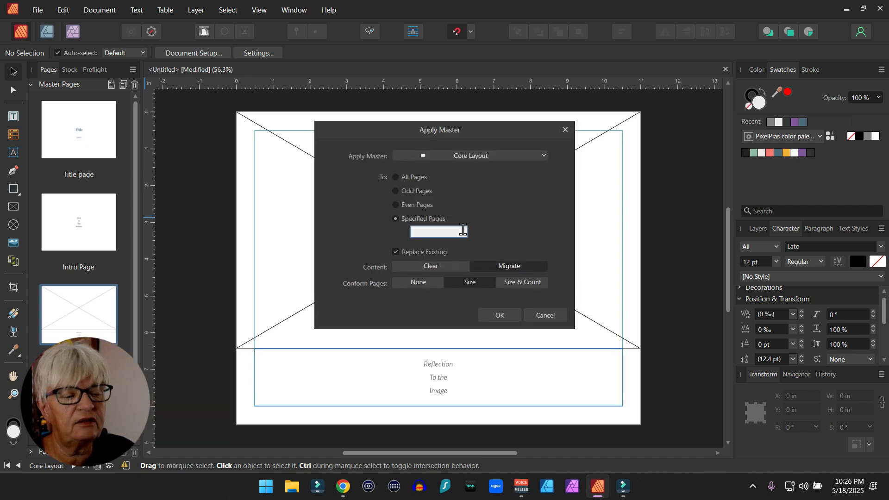
text(3-14)
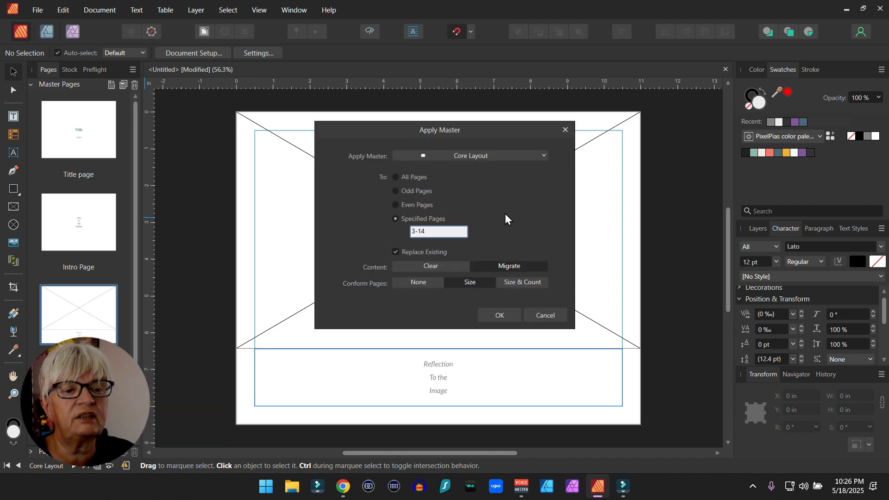
click(500, 315)
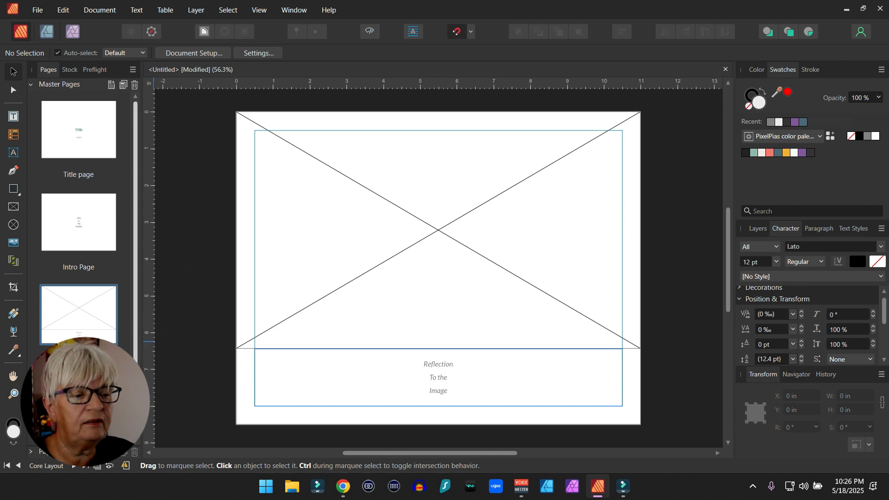
- Apply the outro master to page 15, replacing the existing master and migrating content
right_click(100, 277)
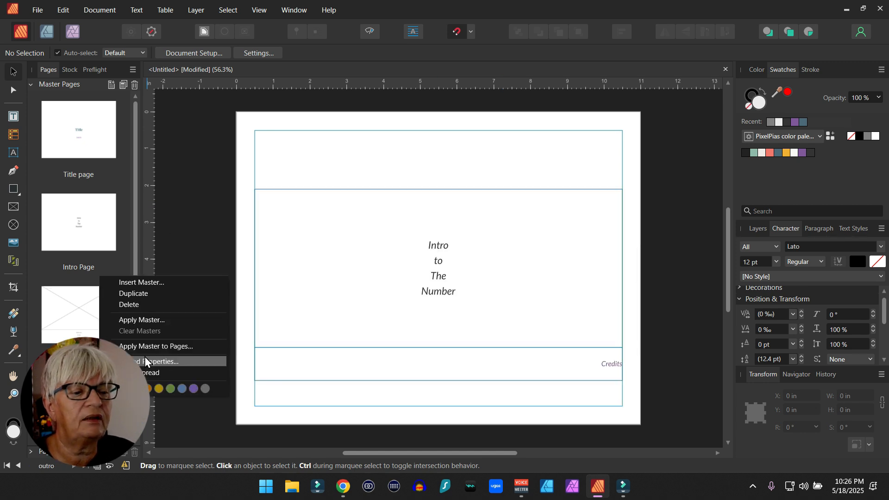
click(185, 346)
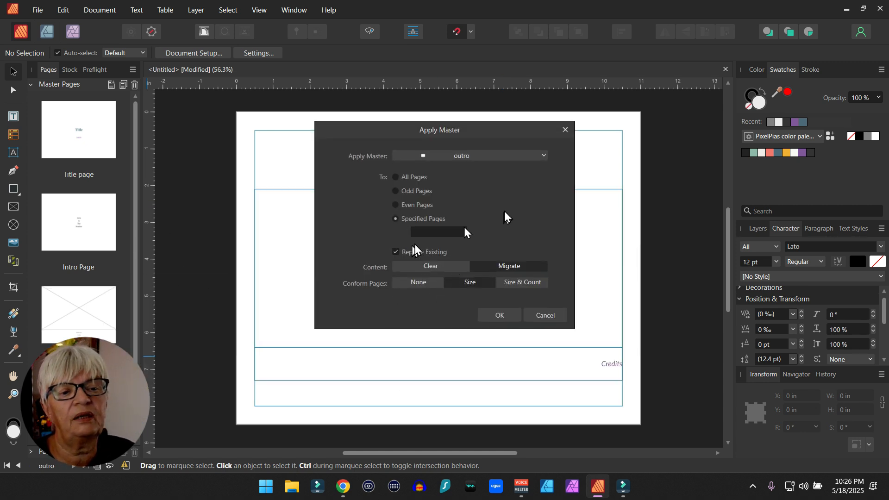
triple_click(431, 232)
text(15)
key(Return)
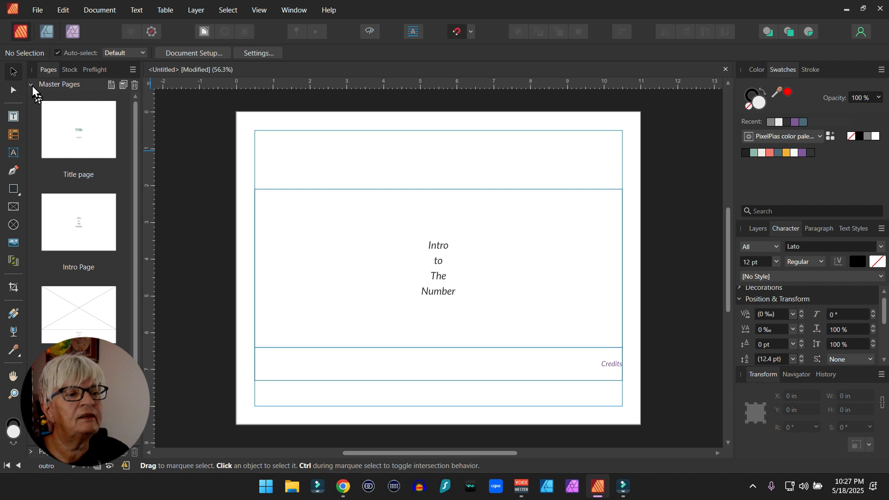
- Collapse the master pages, expand the document pages, and open page 1 with its layers shown
click(31, 84)
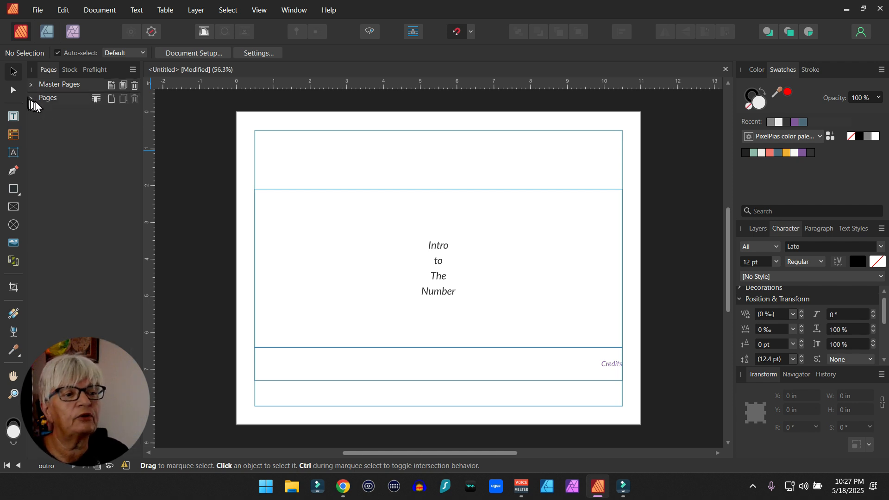
click(31, 99)
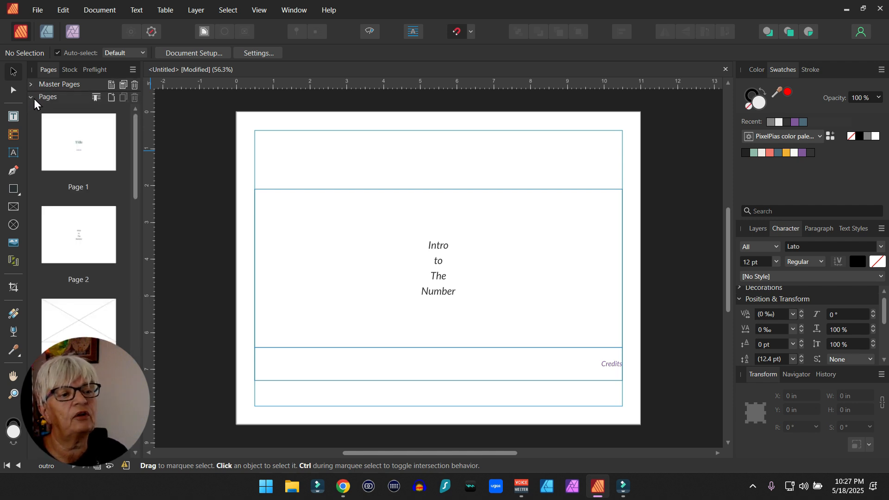
click(98, 148)
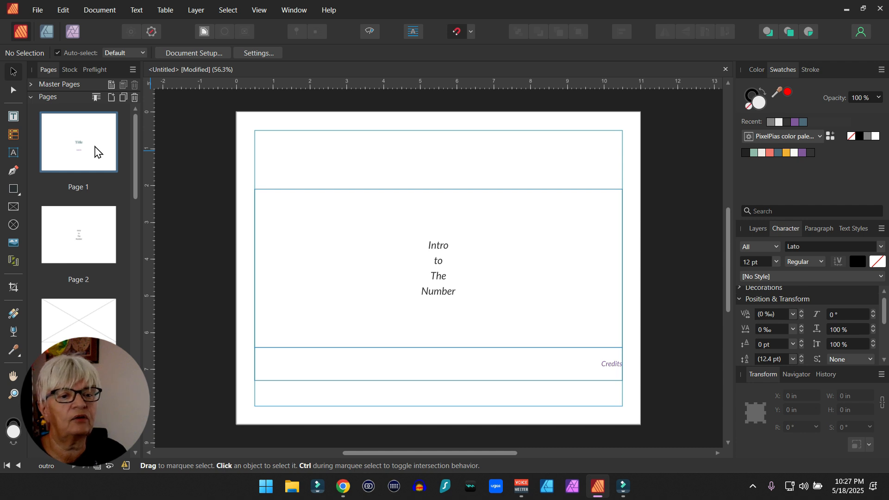
double_click(95, 151)
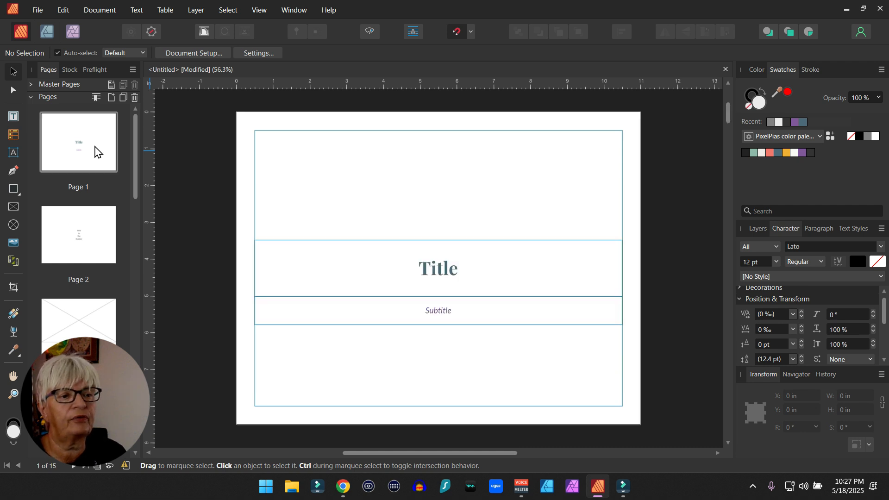
click(759, 229)
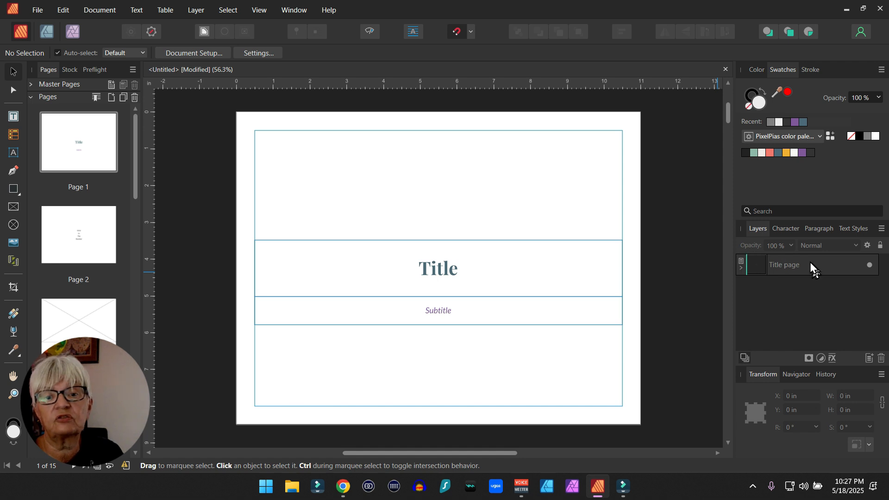
- Replace page 1's title with "Visual Notes No 1" and its subtitle with "Created by PixelPia"
double_click(445, 270)
key(ctrl+a)
text(Visua)
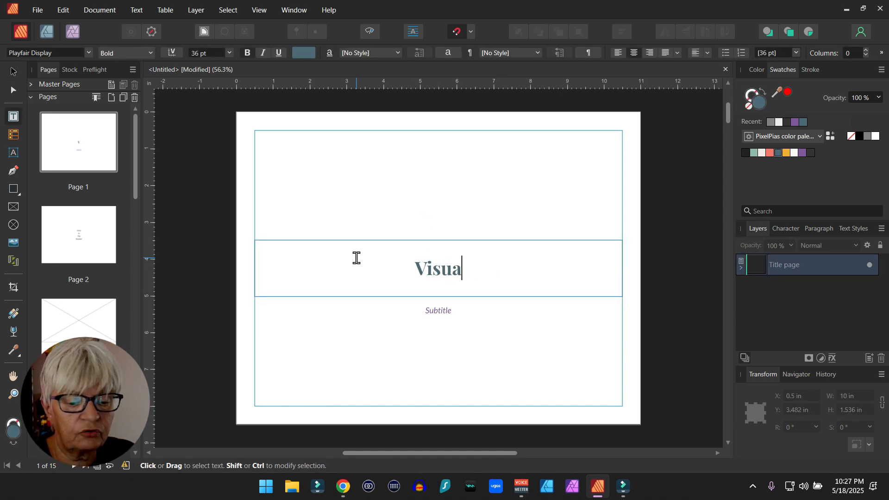
text(l Notes No )
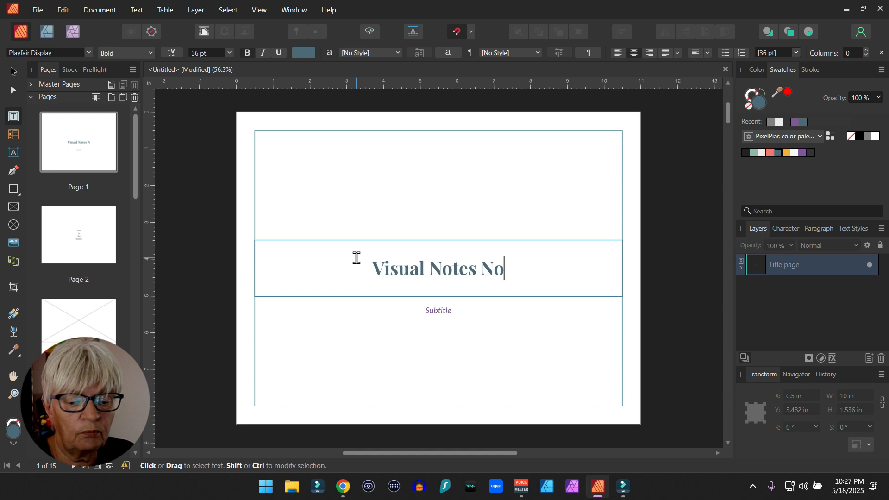
text(1)
double_click(438, 310)
text(Created by PixelPia)
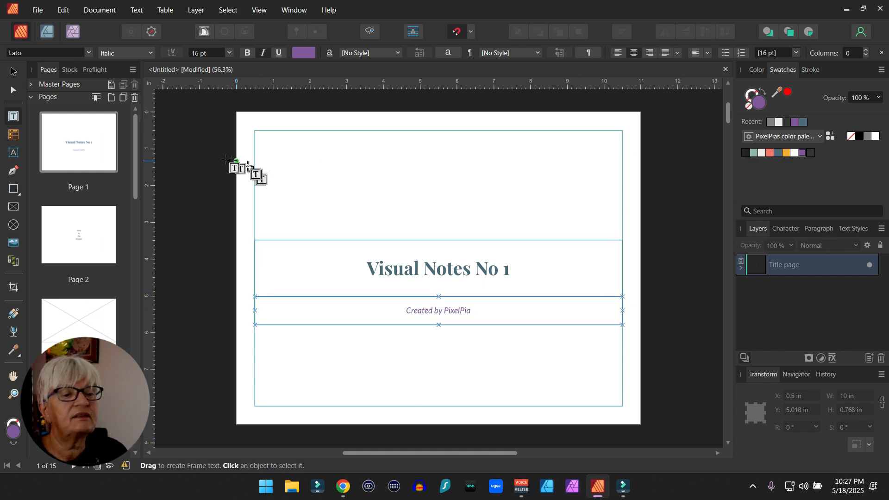
click(185, 149)
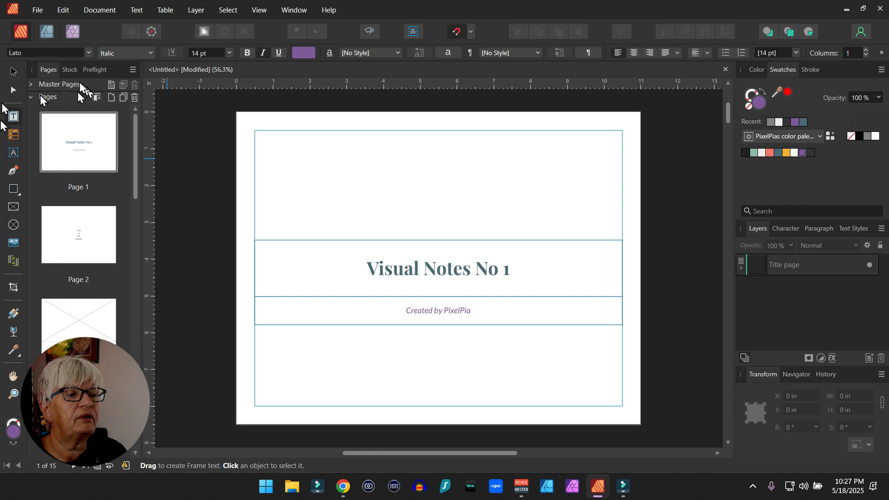
click(15, 75)
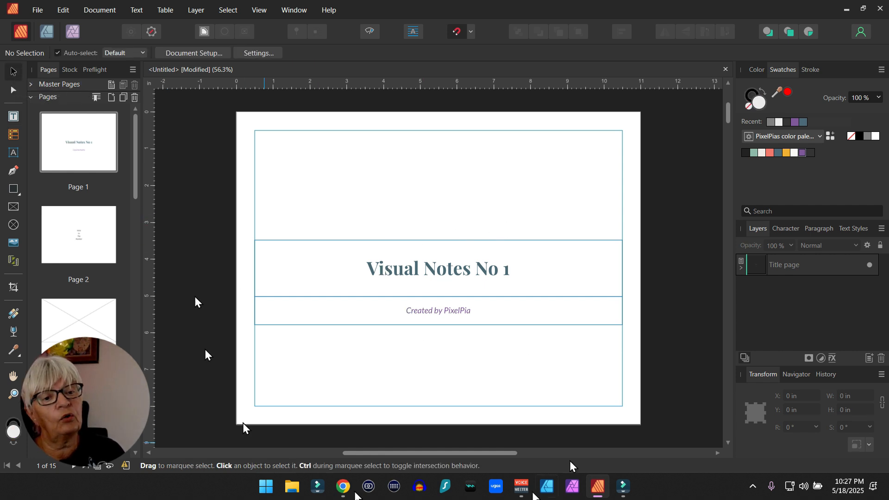
- Draw a picture frame covering all of page 1 and choose a floating-lanterns image from the No 1 folder for placing
click(11, 245)
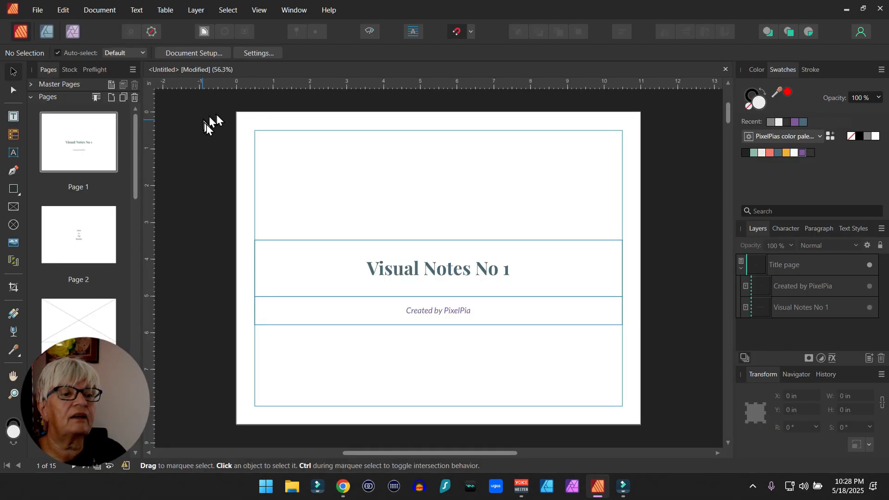
click(15, 207)
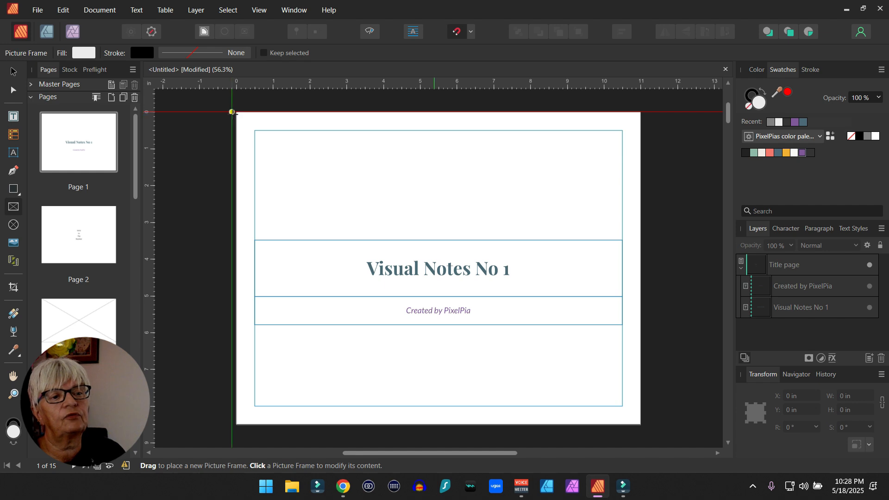
drag(232, 112, 640, 423)
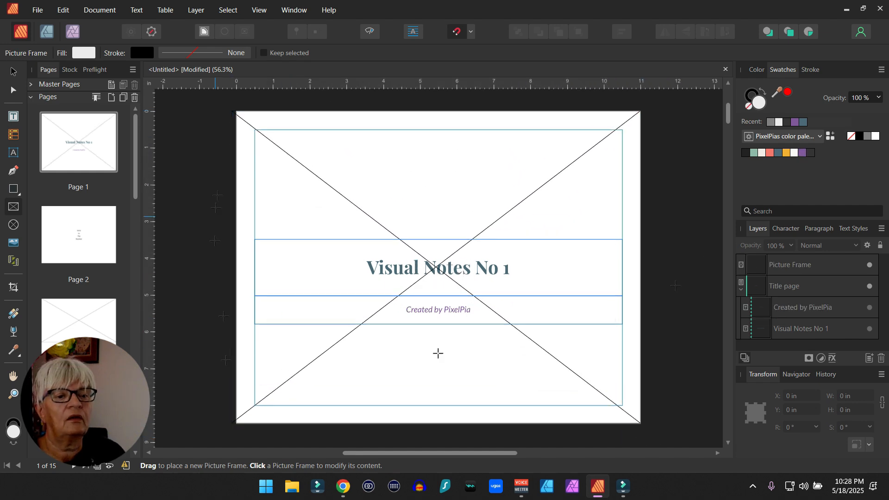
click(15, 244)
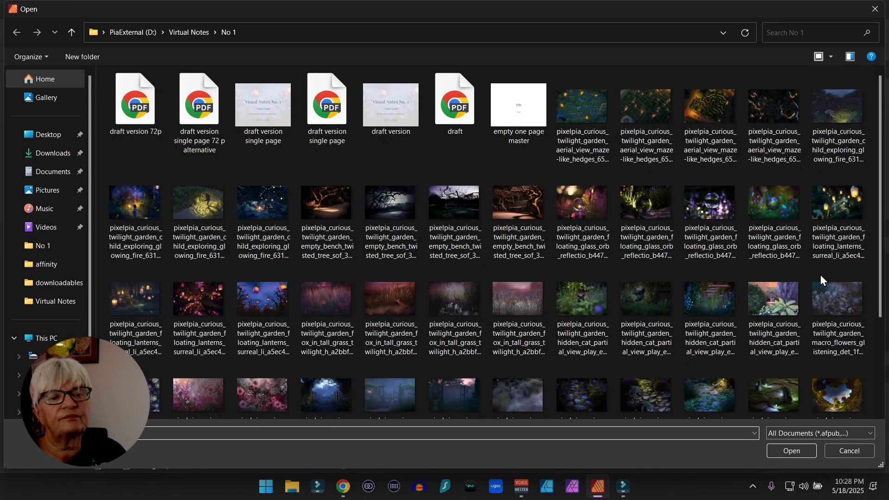
double_click(837, 205)
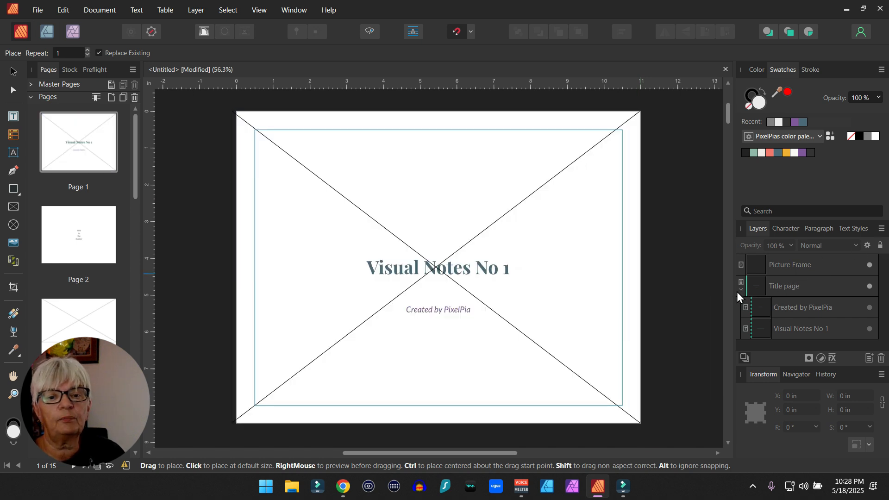
- Move the picture frame beneath the Title page master in page 1's layer order
click(740, 291)
double_click(782, 265)
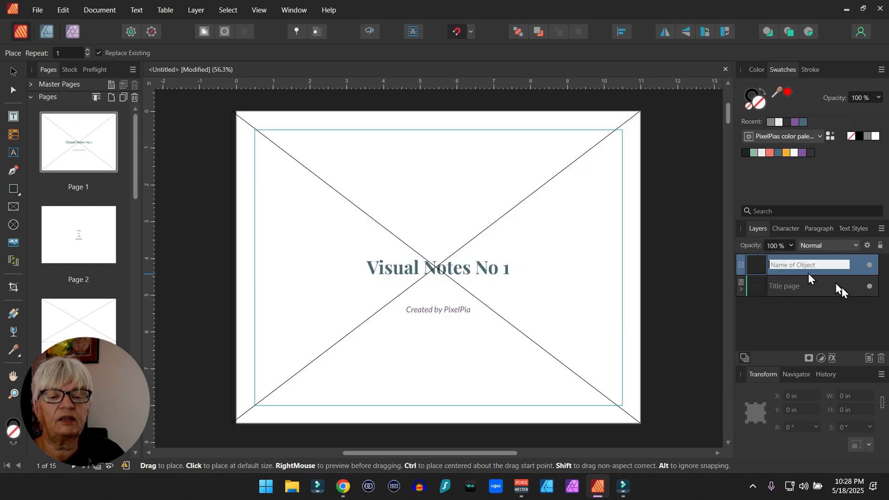
click(805, 331)
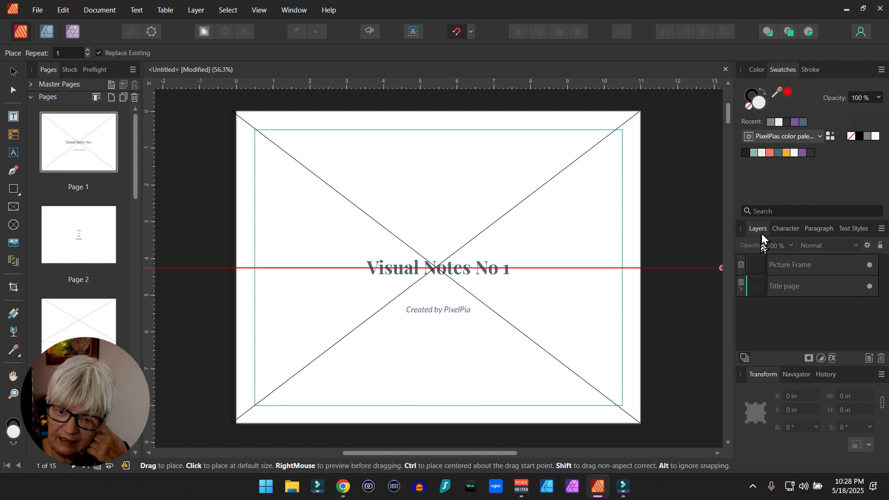
click(803, 290)
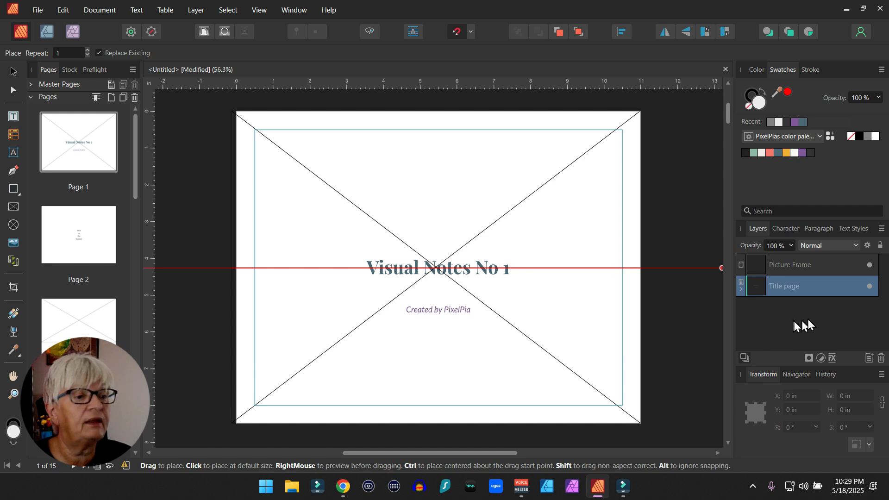
click(790, 265)
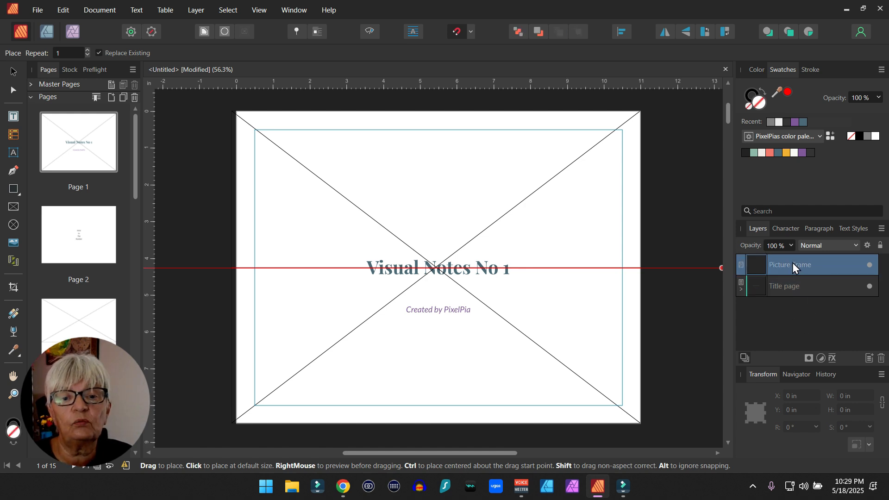
drag(785, 309, 785, 308)
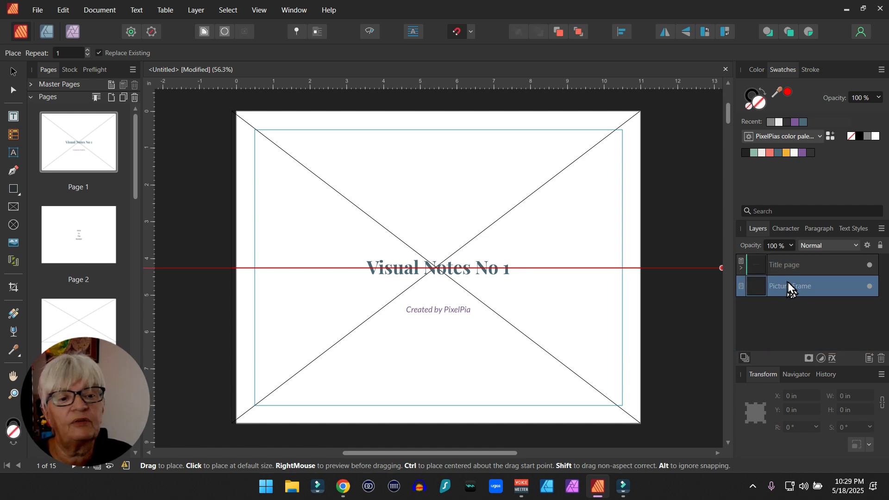
- Place the lantern image in page 1's picture frame and set the frame's opacity to 22 %
click(788, 283)
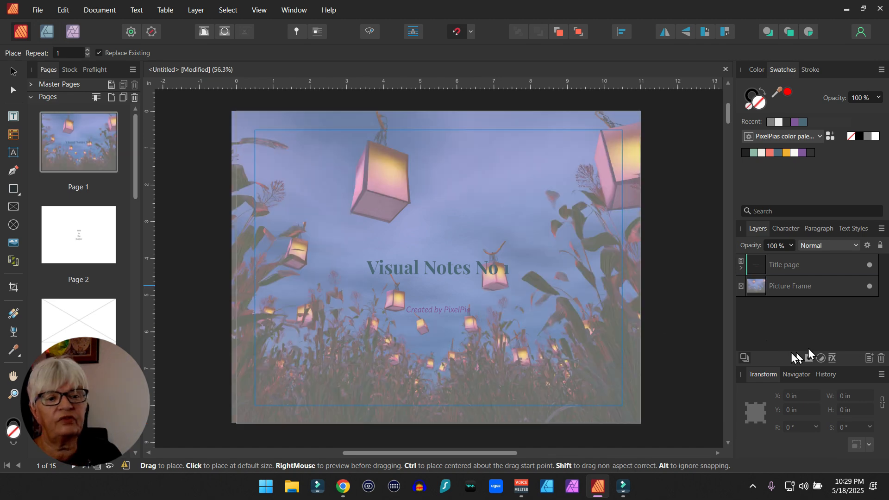
click(810, 286)
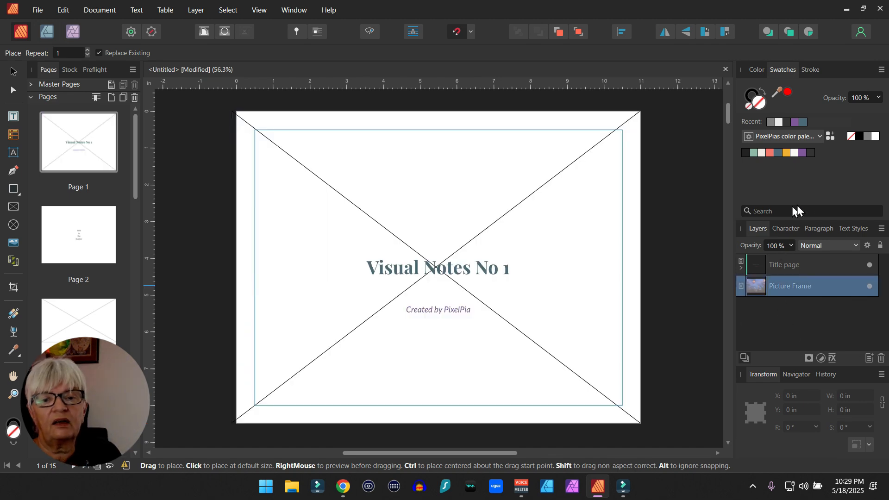
- Open page 3 and fill its picture frame with the image of a woman holding a lantern from the No 1 folder
click(93, 318)
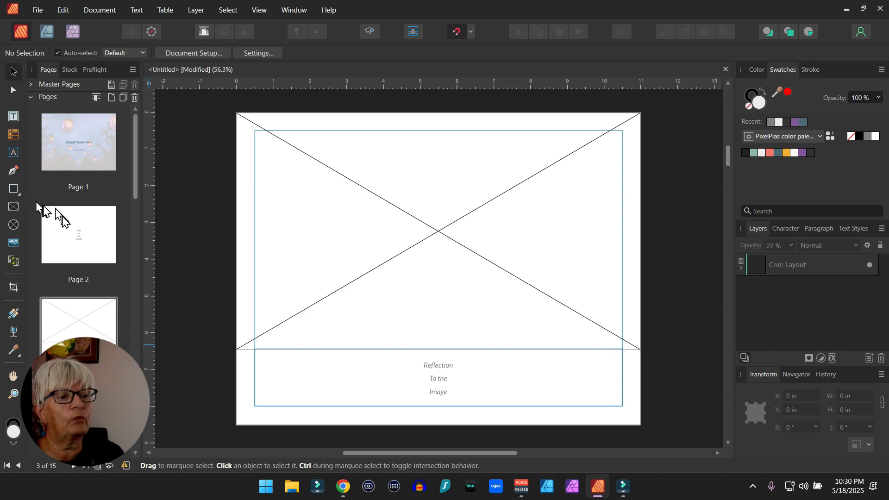
click(13, 245)
scroll(357, 324, down, 5)
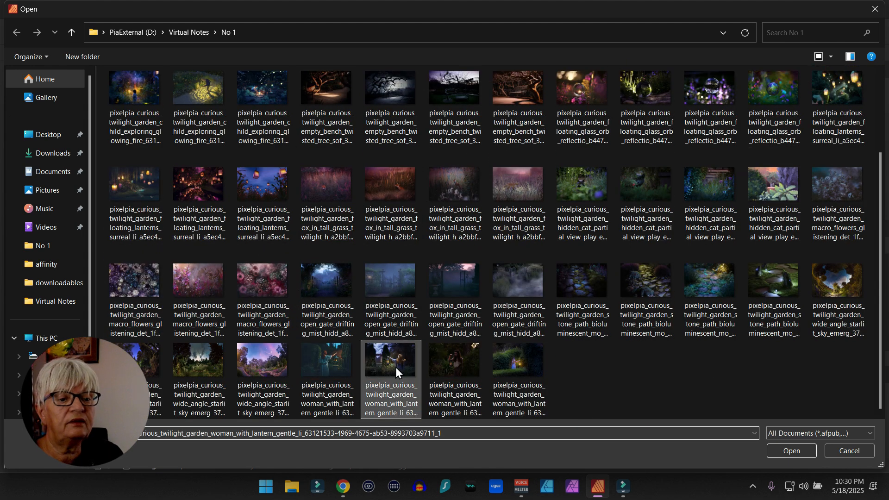
double_click(395, 368)
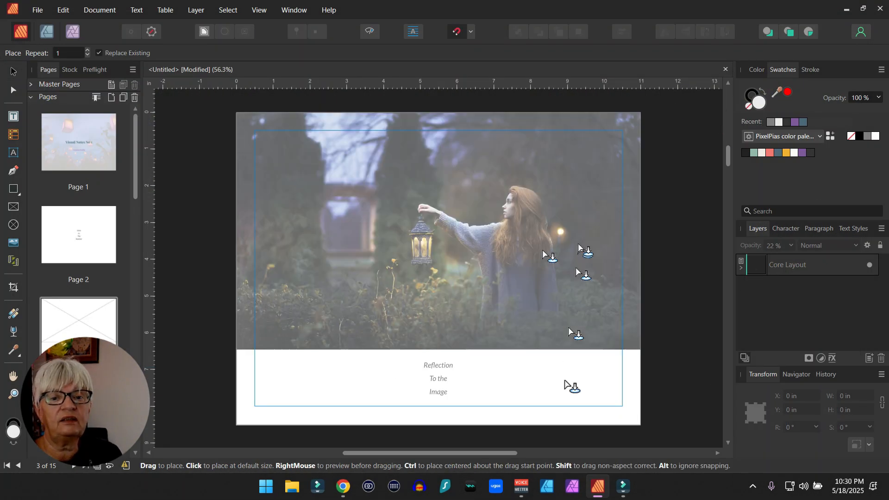
click(355, 204)
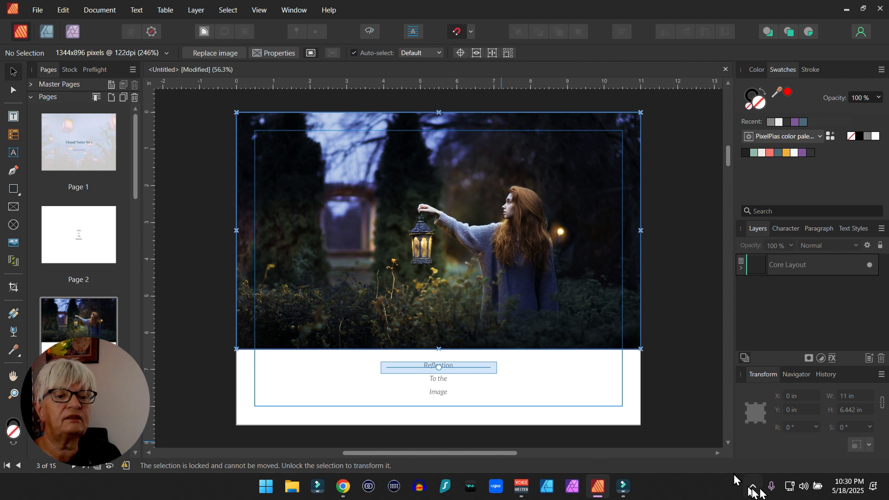
click(684, 365)
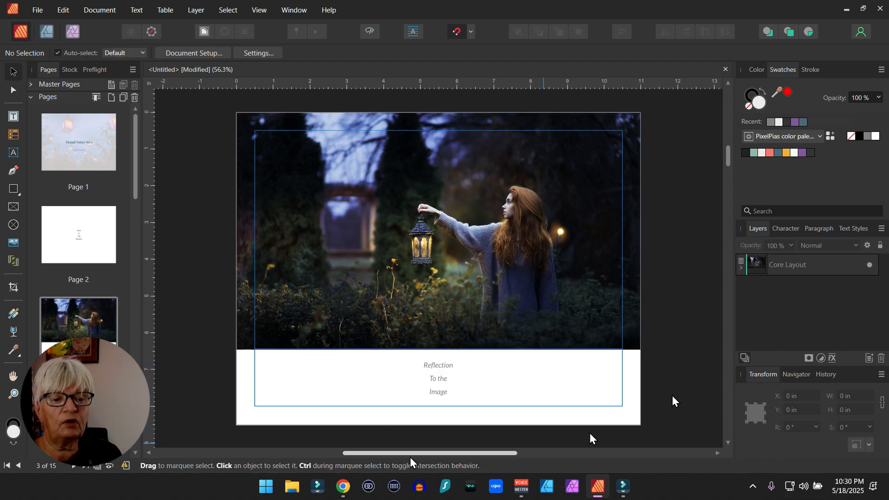
- Replace the reflection text under page 3's picture with "This is", "My new" and "text" on three lines
click(438, 381)
double_click(470, 391)
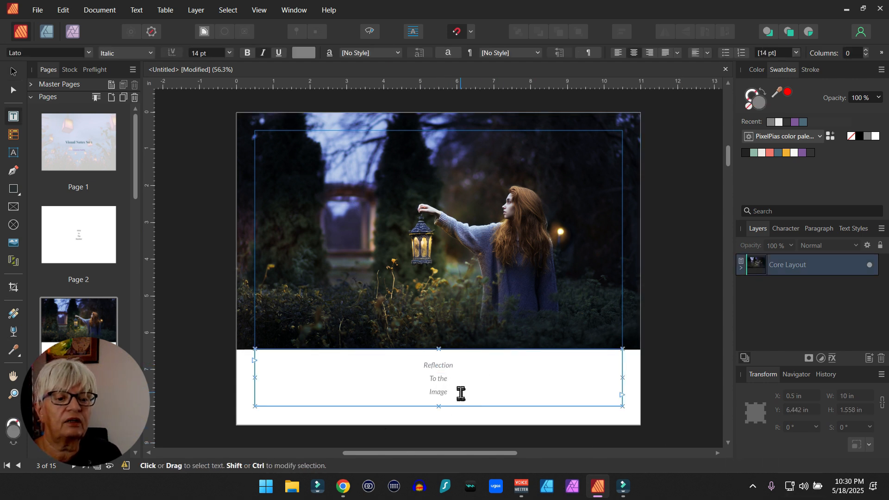
key(ctrl+a)
text(This is)
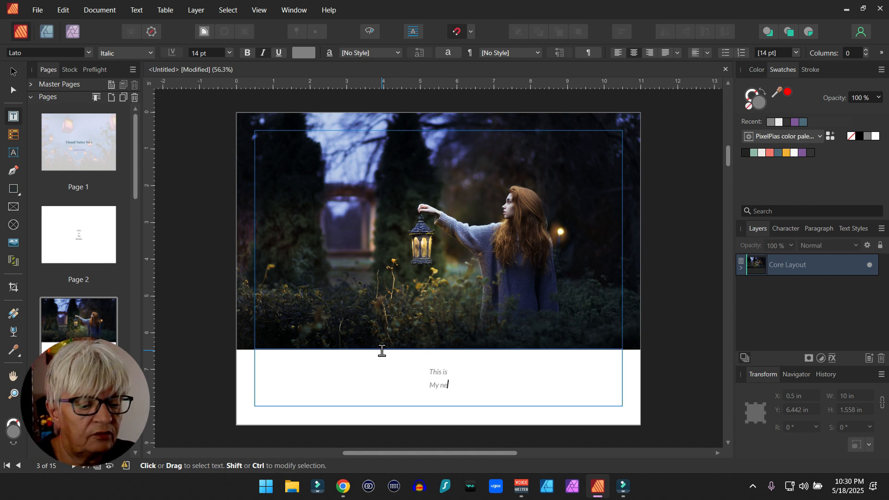
text(xt)
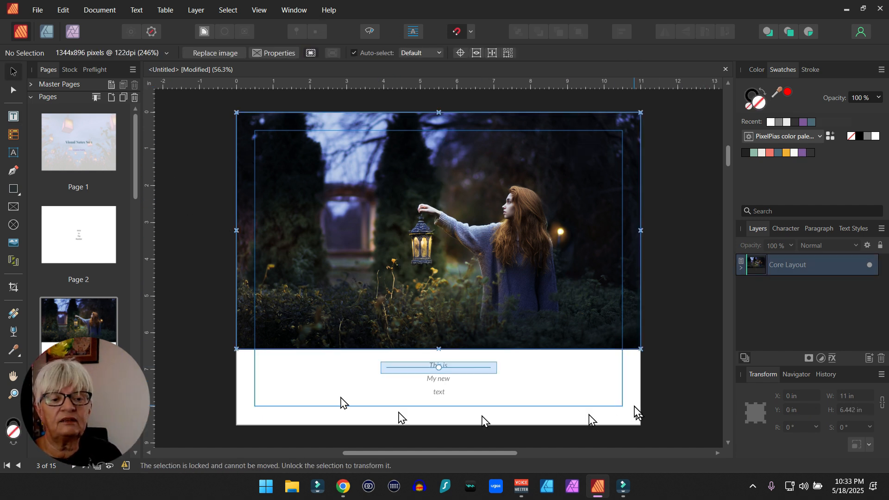
click(612, 381)
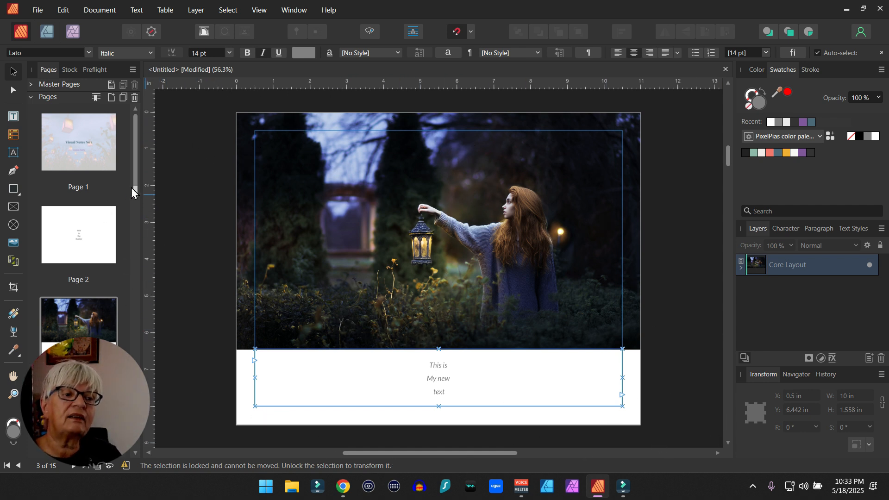
- Open the Core Layout master and shrink its picture frame's top corners inward to the page margins
click(32, 84)
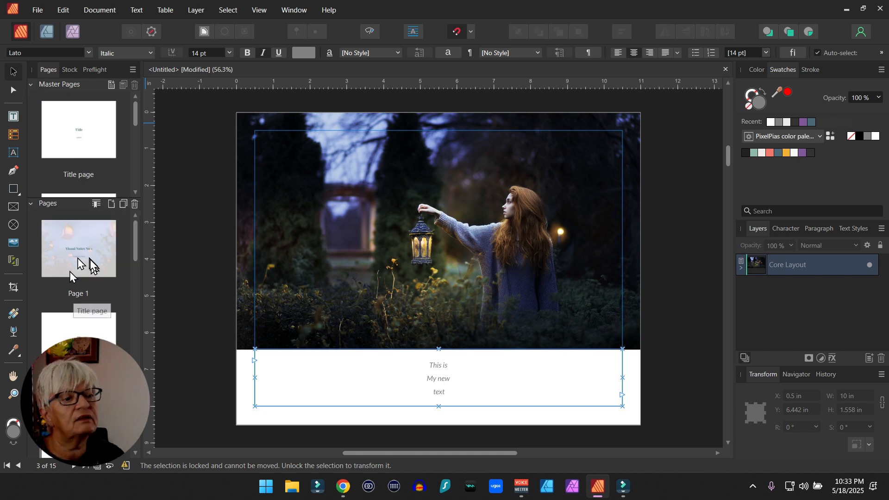
scroll(85, 132, down, 4)
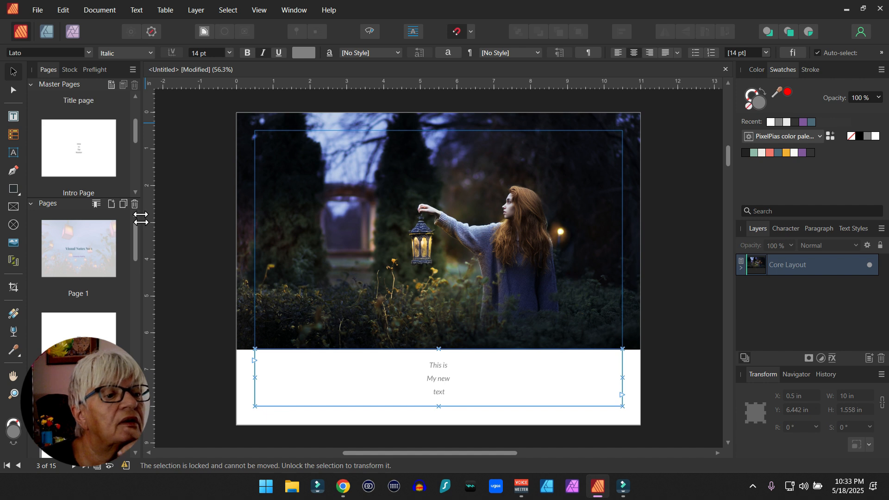
double_click(73, 167)
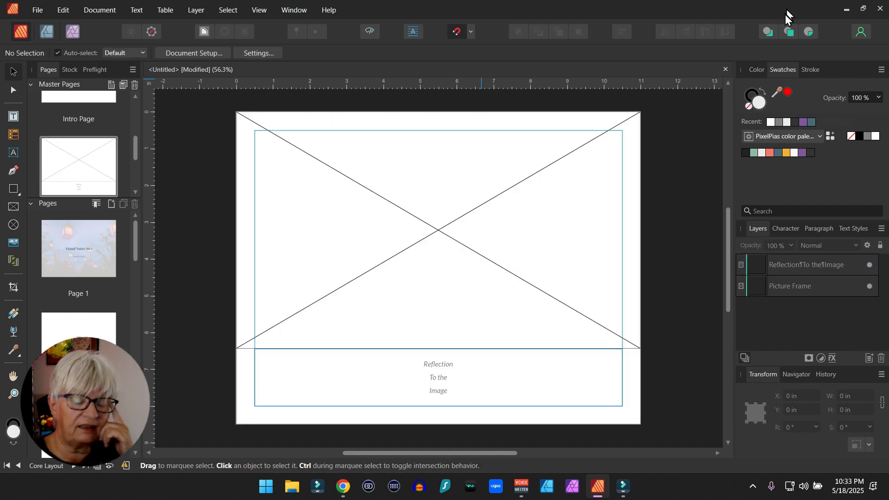
scroll(105, 176, down, 1)
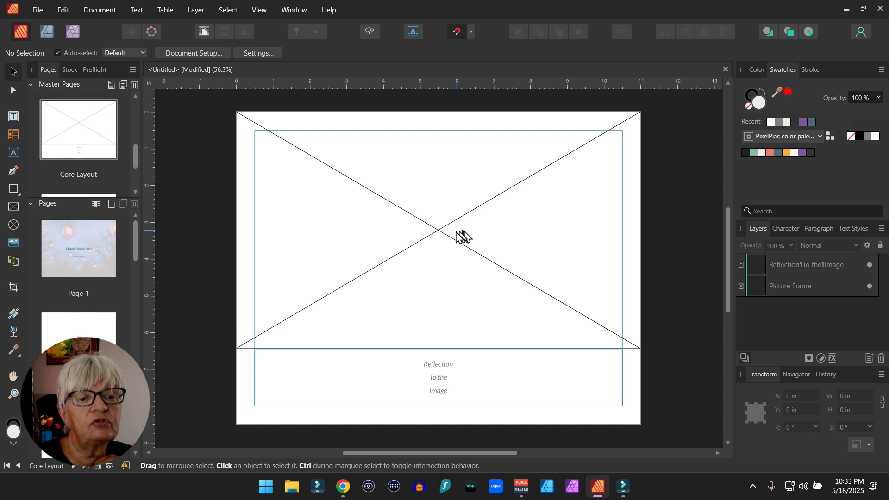
click(425, 244)
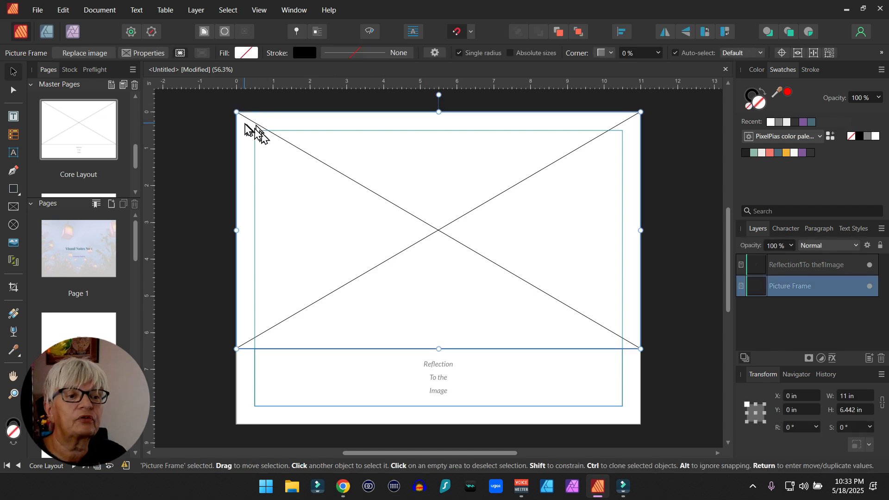
drag(236, 112, 255, 135)
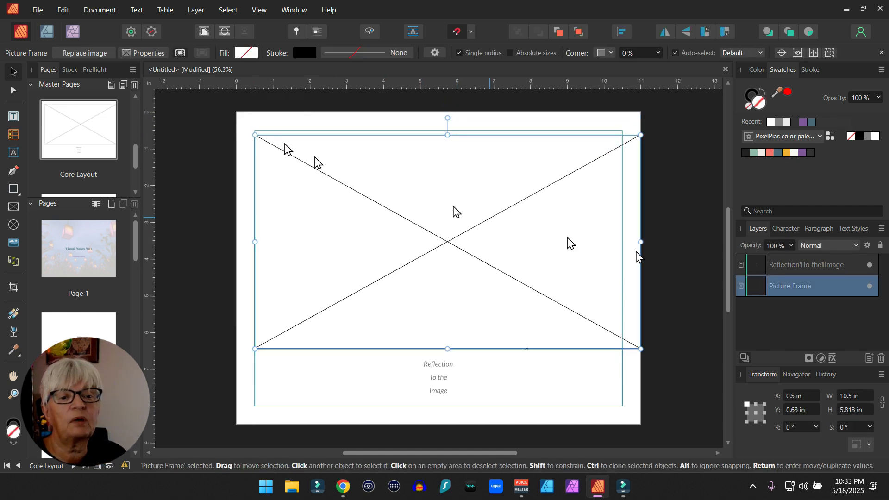
drag(640, 135, 621, 130)
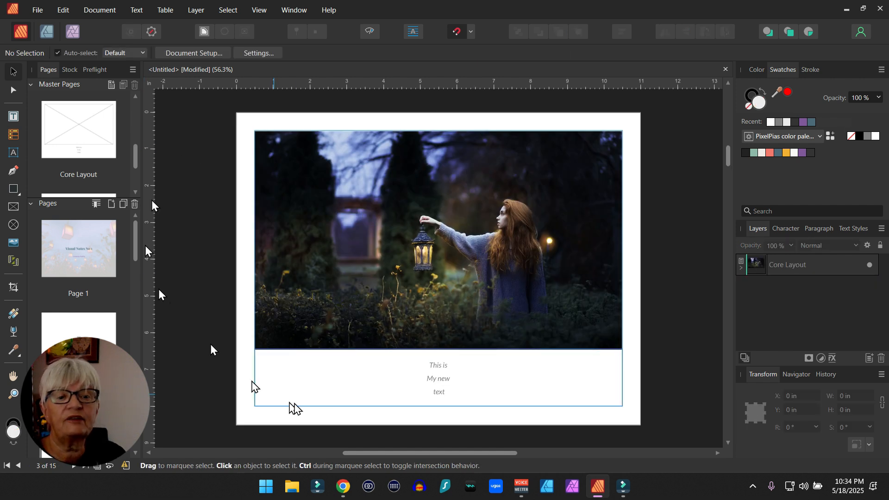
- Check how the resized picture frame from the Core Layout master appears on pages 3 and 4
scroll(62, 283, down, 5)
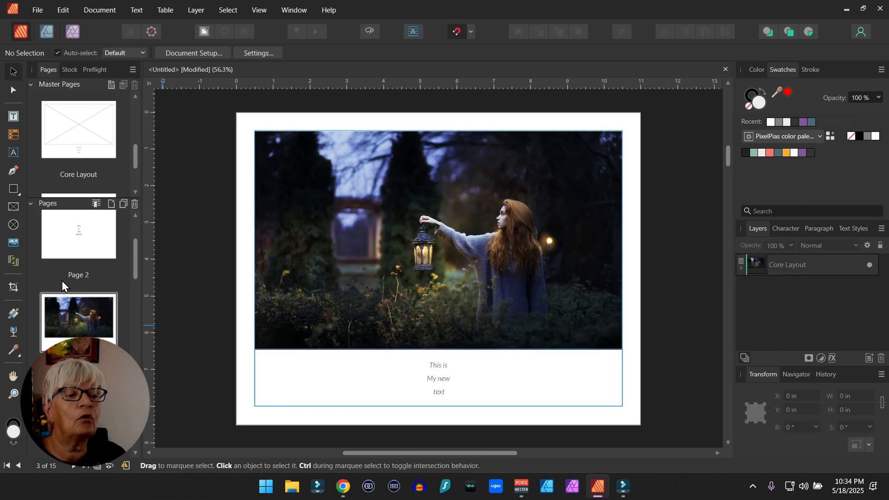
click(103, 334)
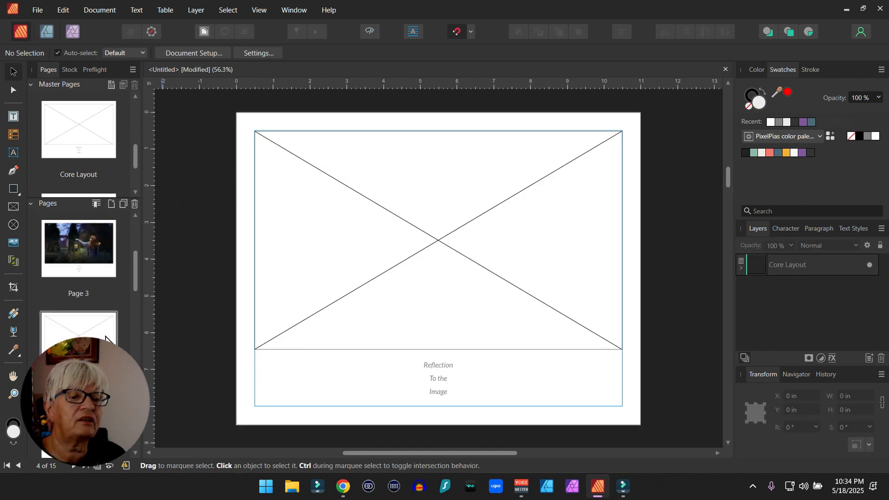
click(54, 247)
scroll(56, 250, up, 5)
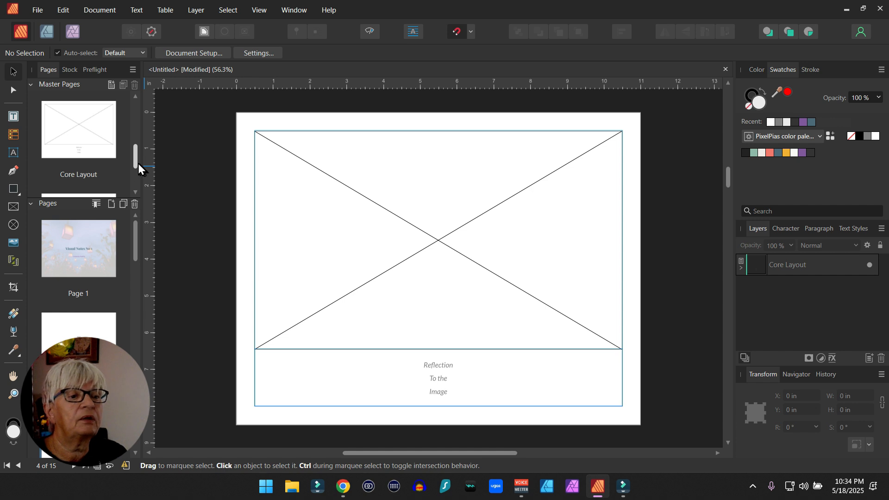
- Open the Title page master and set the font of the Title text to Patrick Hand
scroll(138, 163, up, 2)
double_click(92, 128)
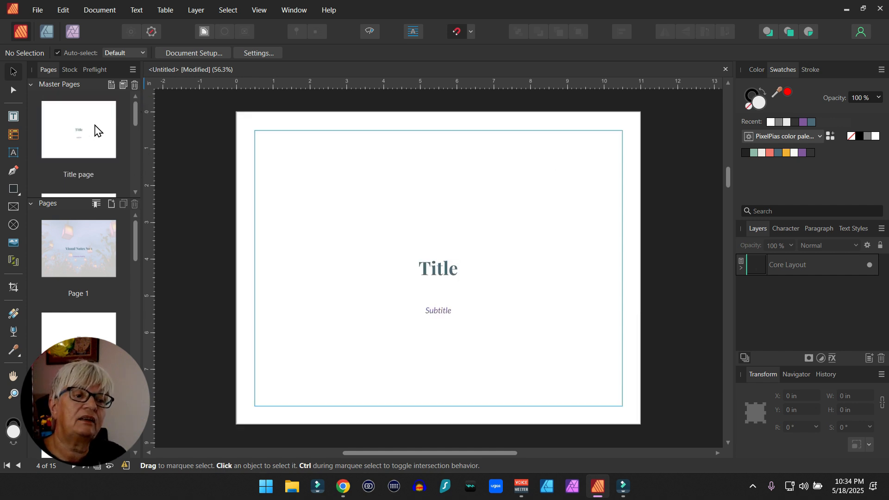
double_click(437, 271)
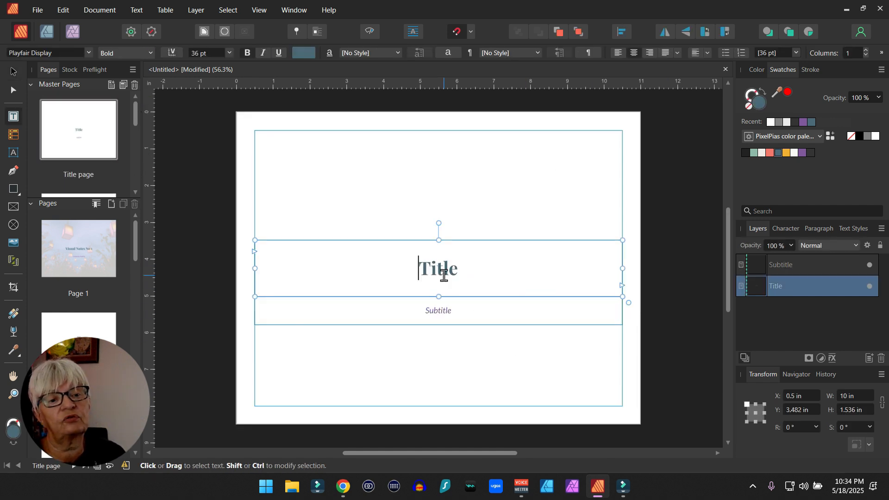
double_click(439, 269)
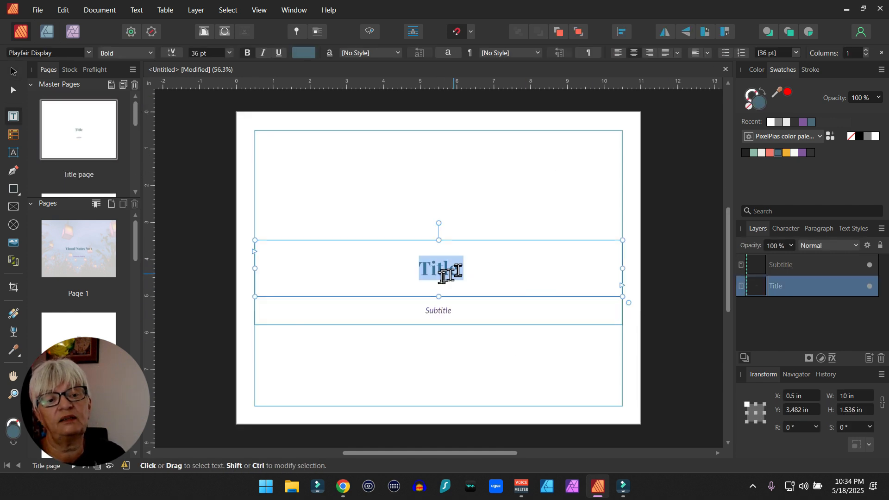
click(71, 54)
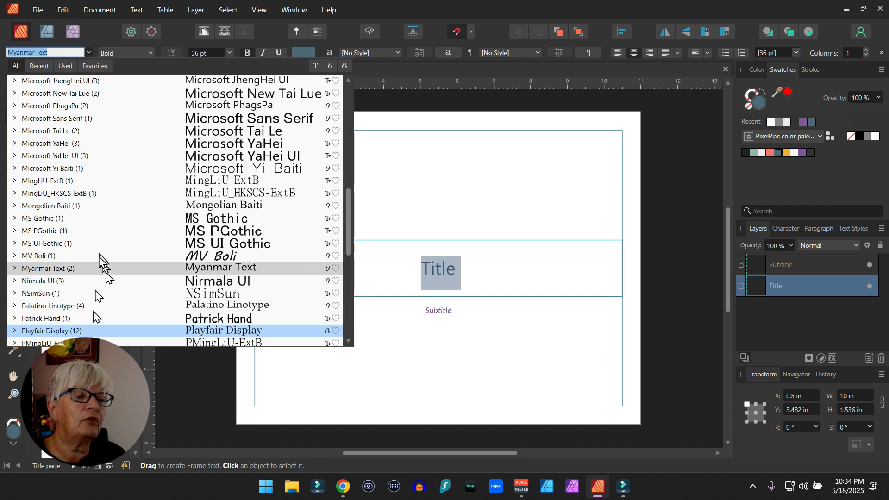
click(70, 317)
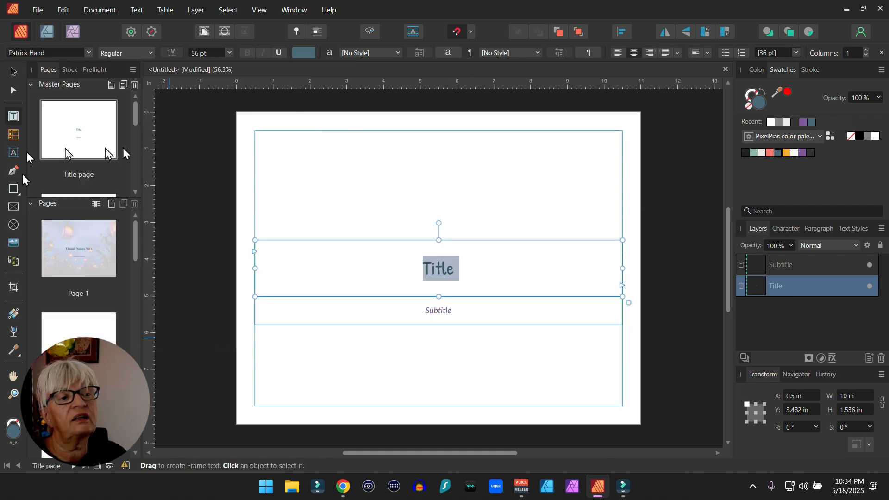
- Undo the Title text's change to Patrick Hand and deselect the text frame
key(ctrl+z)
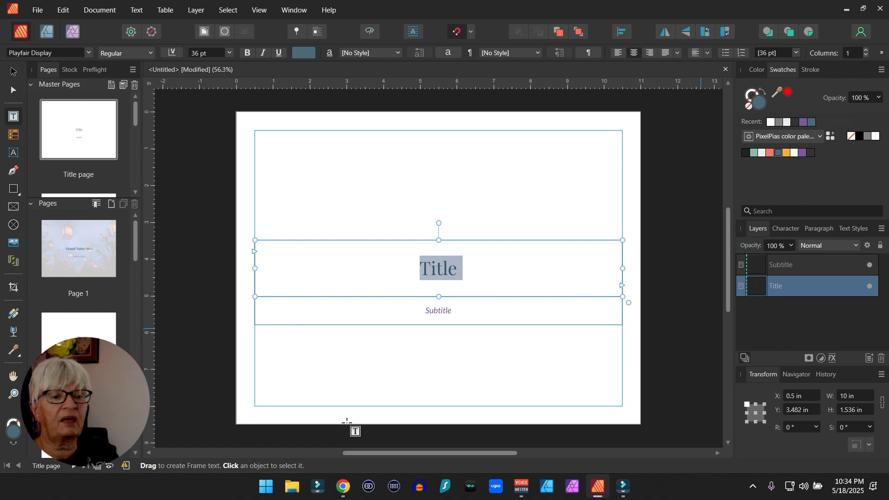
click(681, 268)
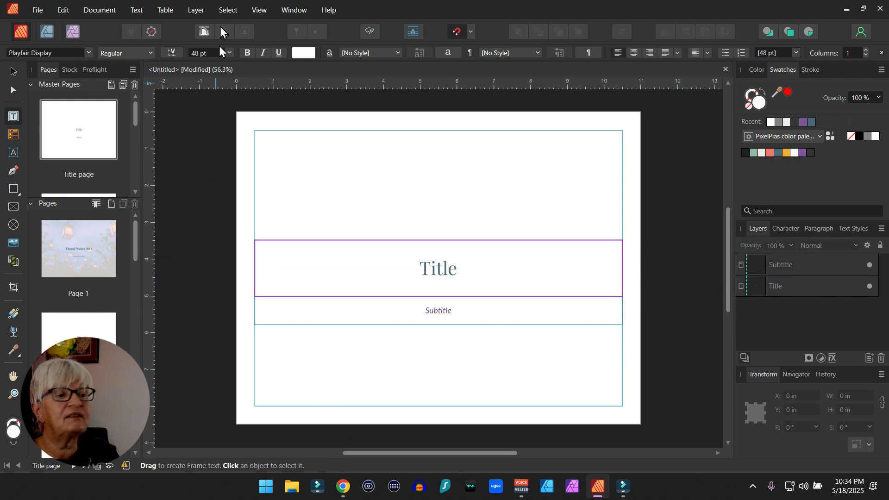
click(13, 72)
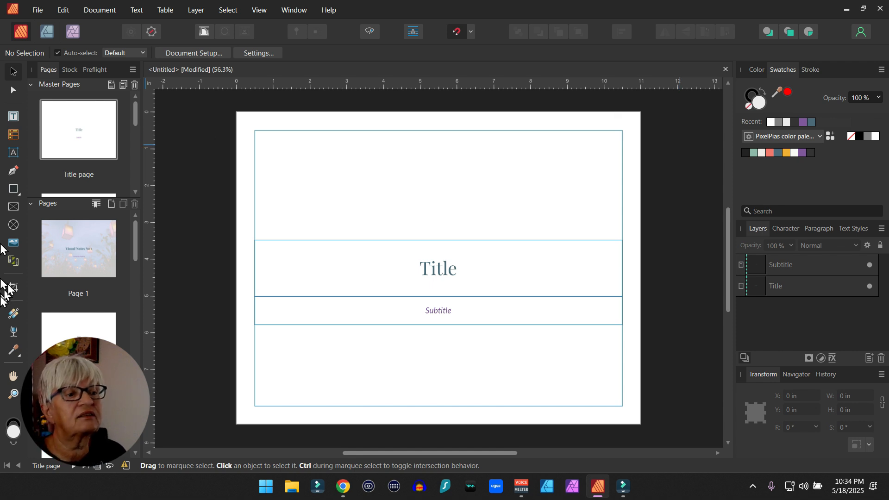
- Open the "draft version single page" document and look over its title page
click(37, 11)
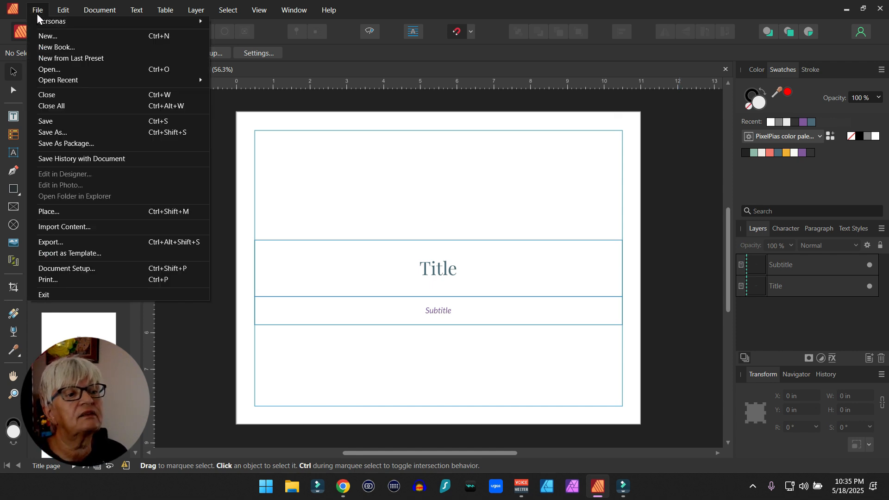
click(76, 71)
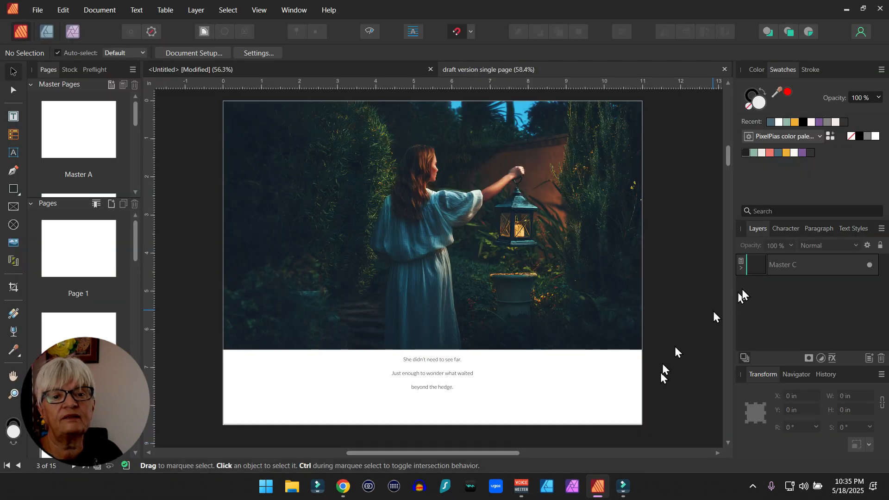
scroll(717, 262, up, 10)
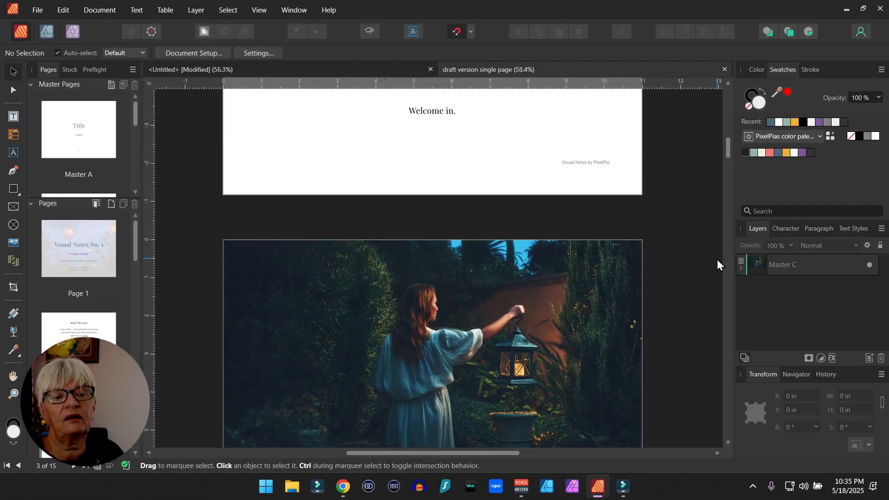
scroll(717, 259, up, 8)
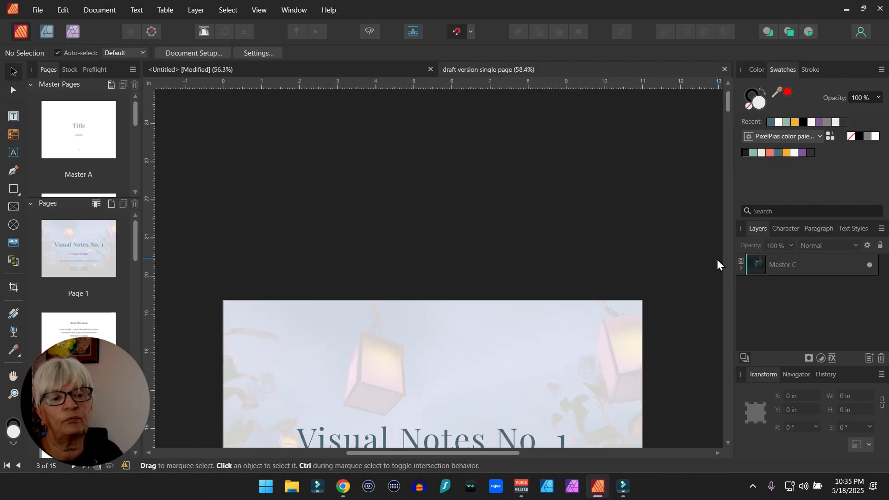
scroll(716, 259, down, 3)
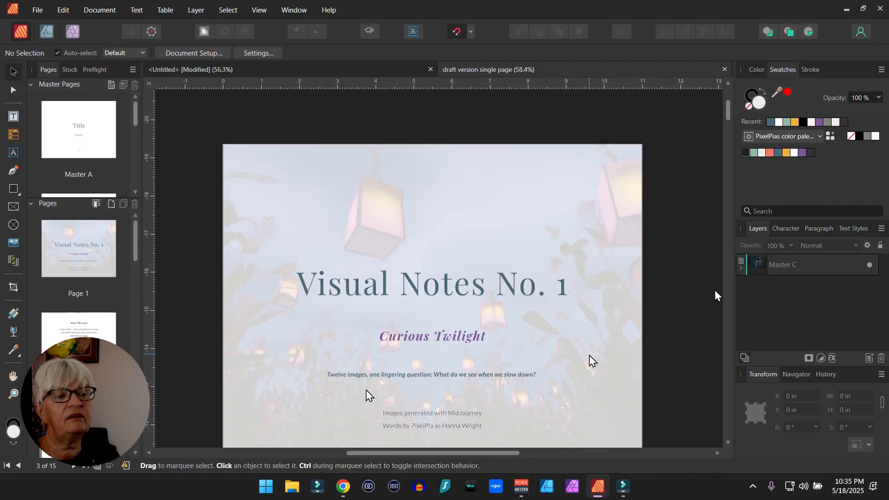
- Examine the draft document's Master A, Master C and Master D in turn
click(30, 204)
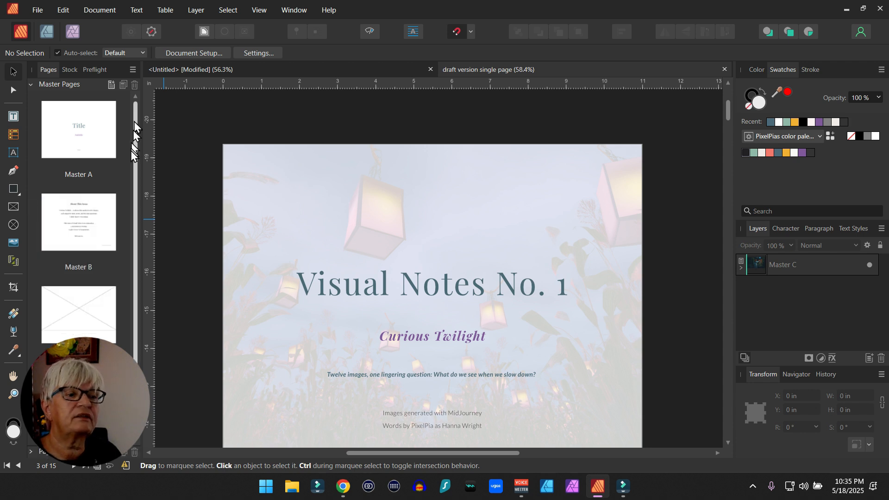
double_click(78, 143)
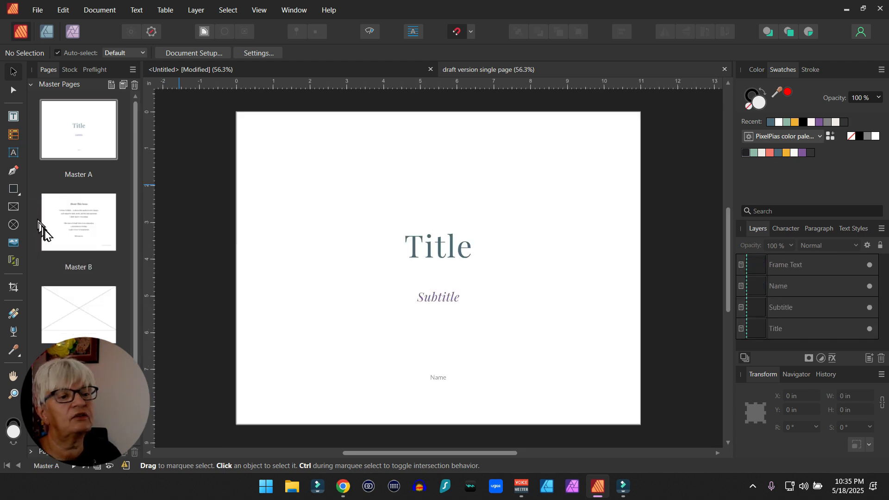
double_click(79, 319)
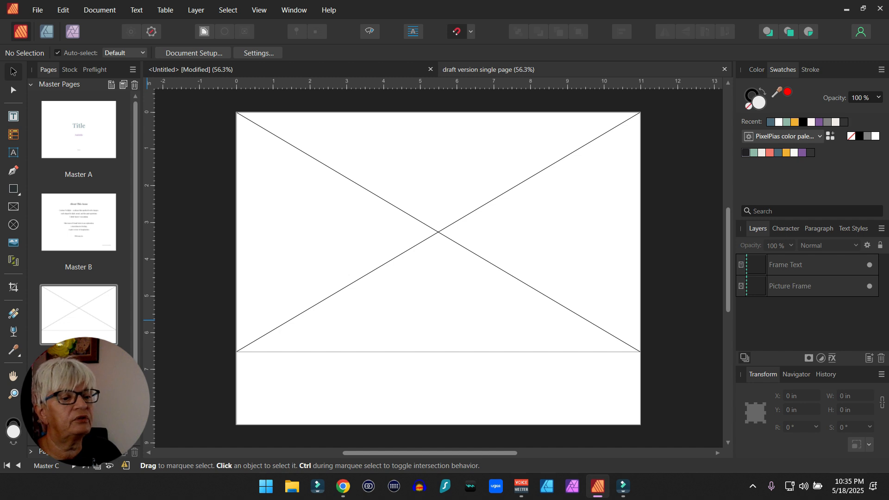
double_click(78, 402)
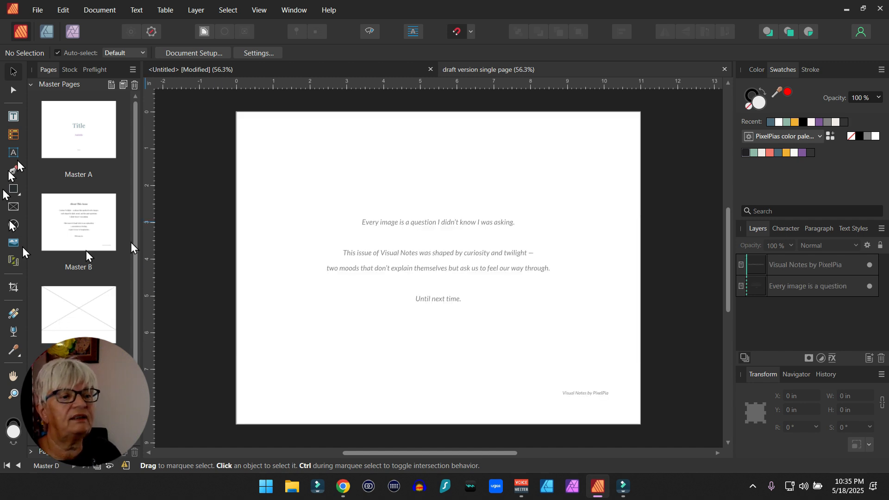
- Browse the draft document's pages and open page 14 to view its picture and text
click(34, 86)
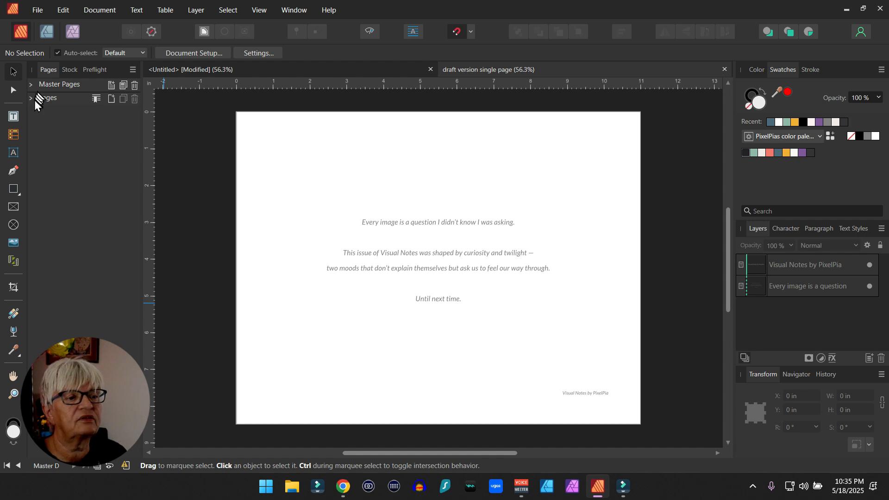
click(30, 99)
drag(134, 191, 187, 451)
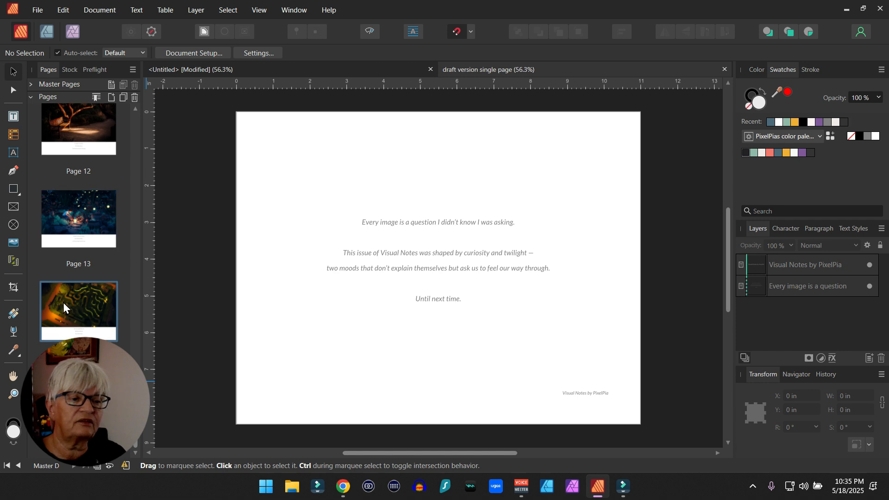
double_click(73, 320)
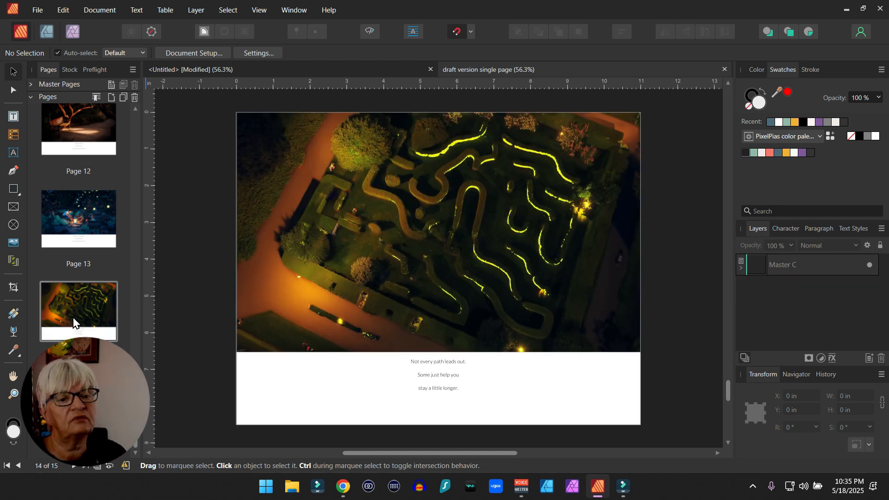
click(37, 11)
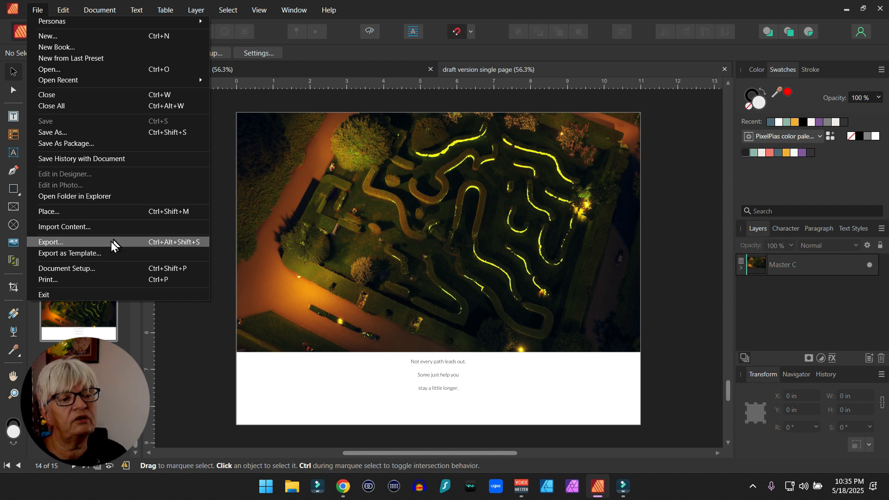
click(170, 157)
- Switch to the untitled layout document and export it as the template "Visual notes one page layout template" in the Virtual Notes folder
click(282, 72)
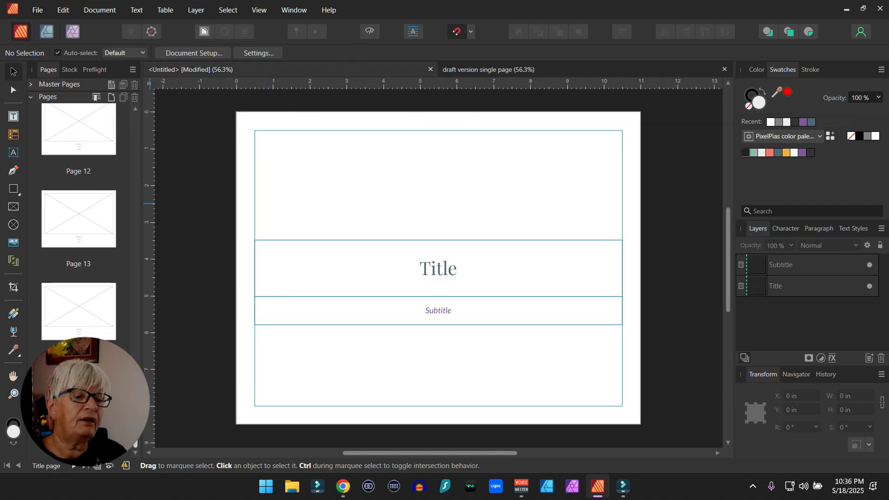
drag(136, 443, 123, 115)
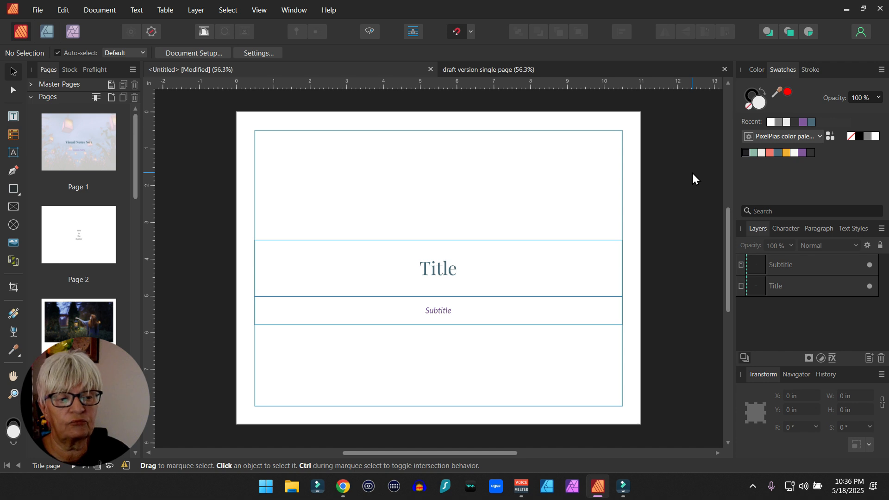
click(37, 11)
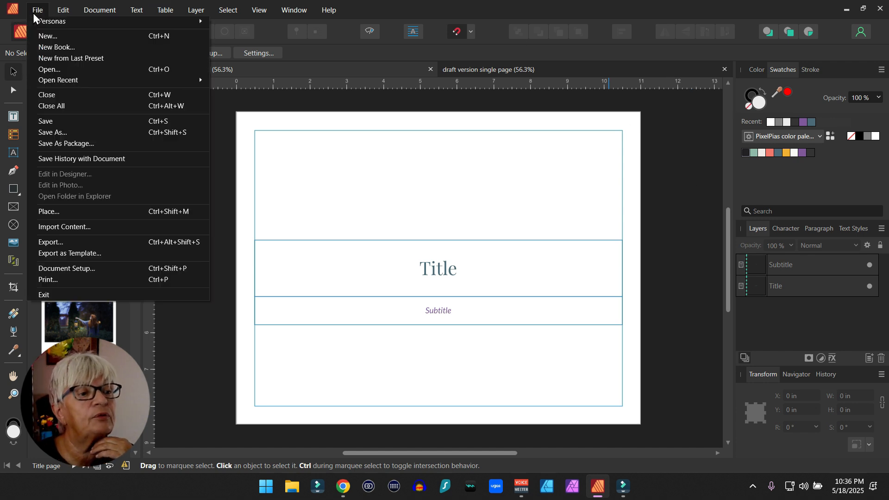
click(107, 254)
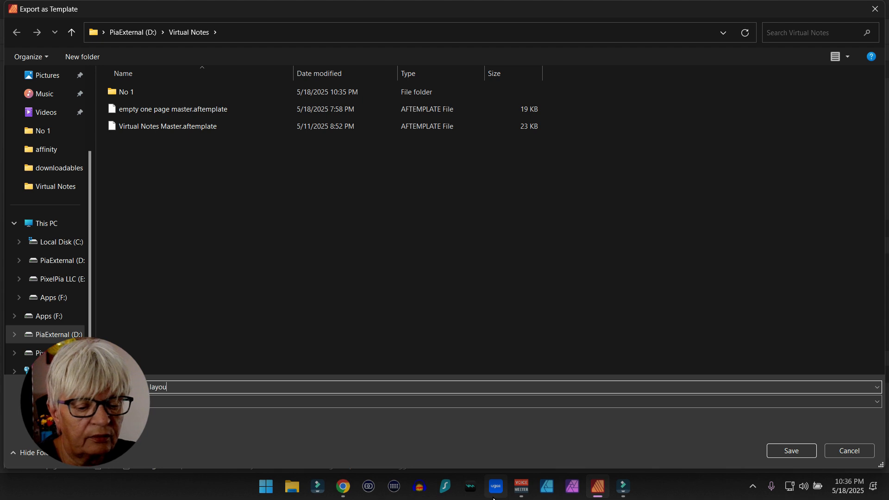
text(layout template)
key(Return)
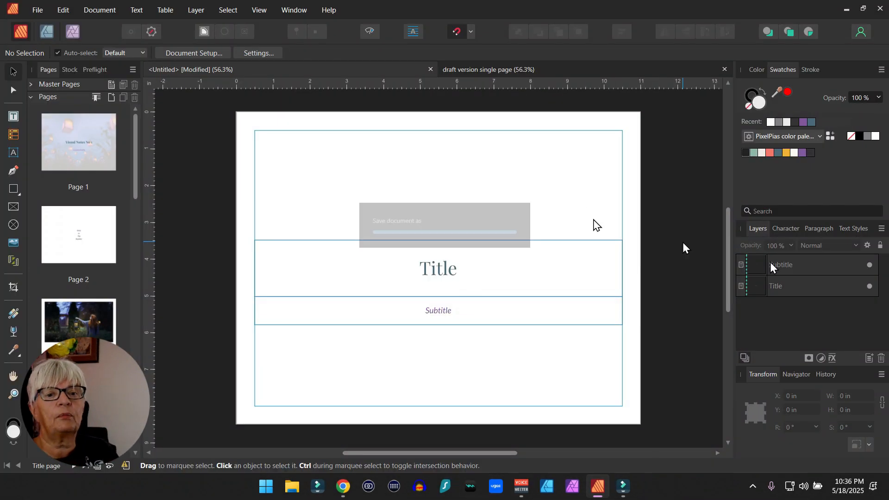
- Close the draft document and the untitled document without saving changes
click(725, 69)
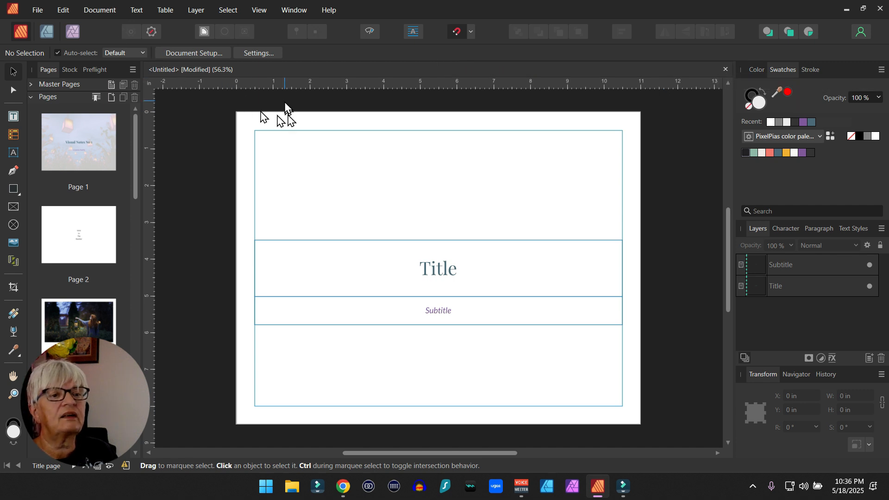
click(725, 68)
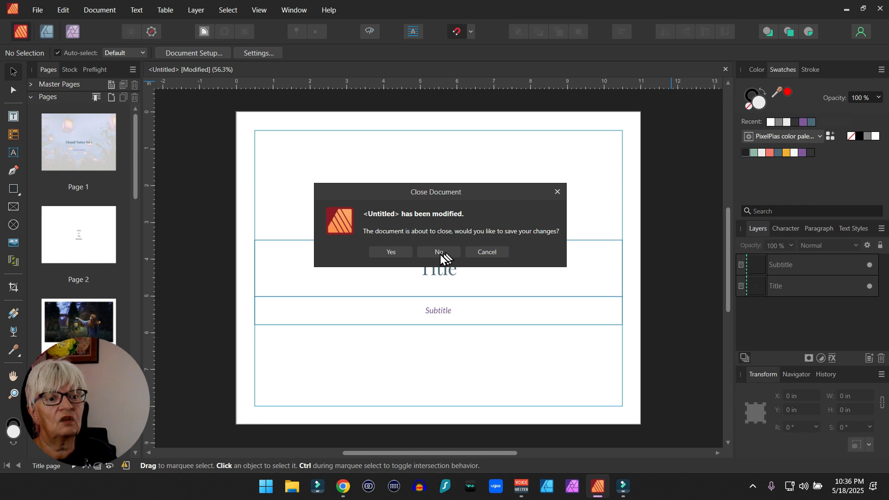
click(438, 252)
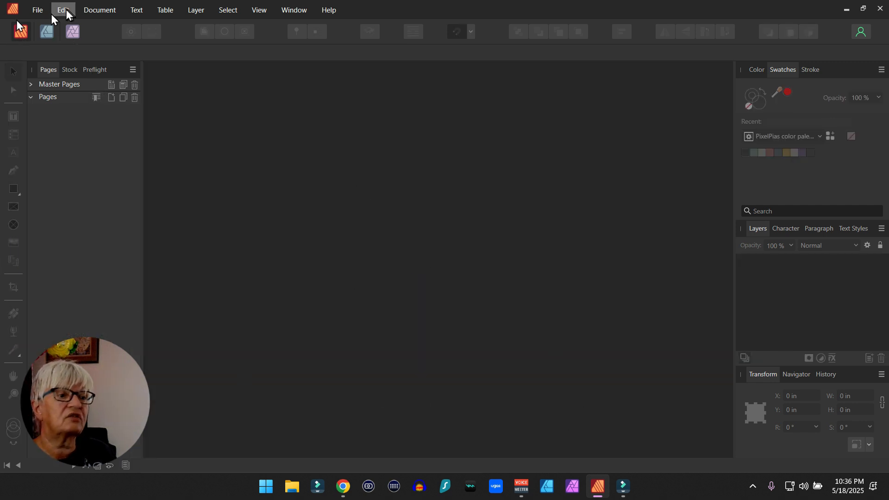
- Create a new document from the "Visual notes one page layout template" in the Virtual Notes template folder
click(39, 11)
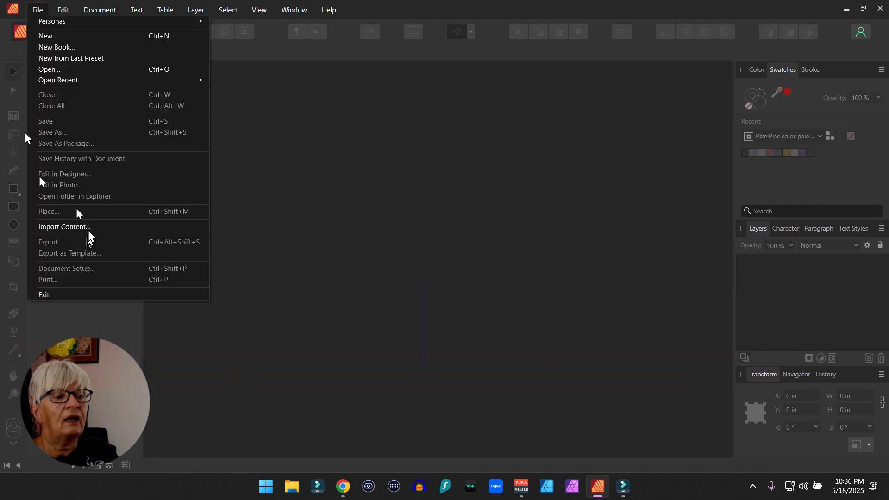
click(55, 37)
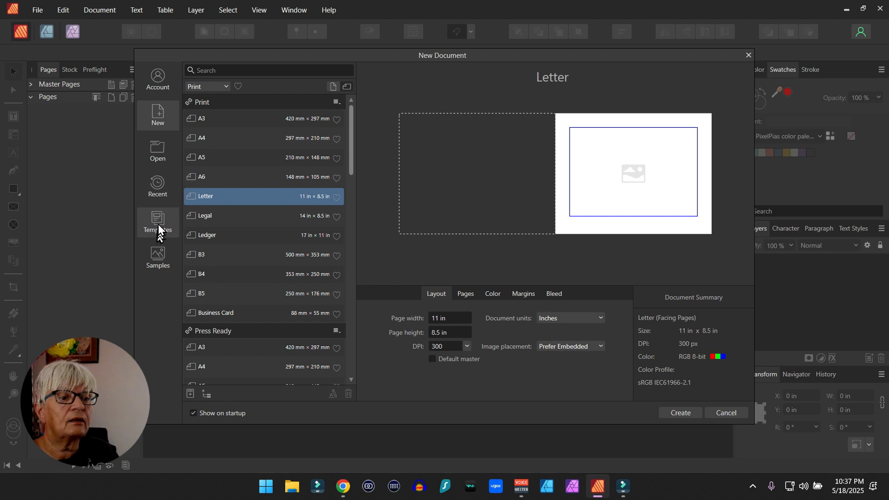
click(157, 224)
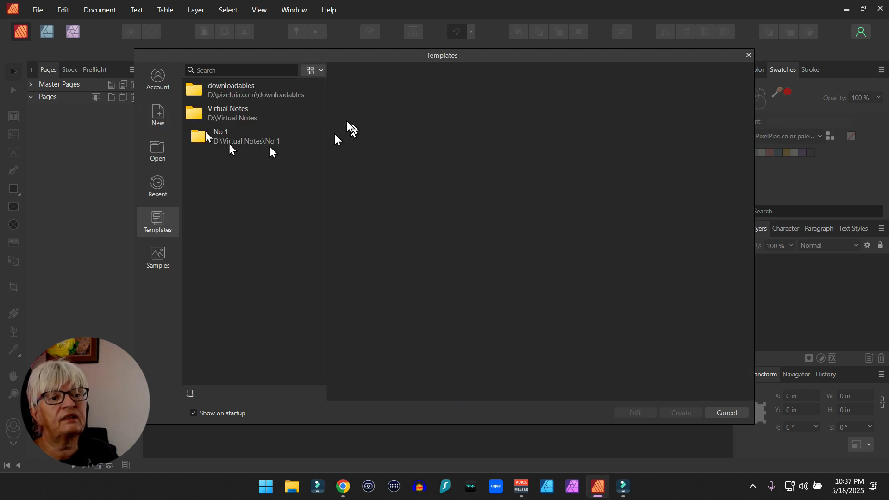
click(227, 113)
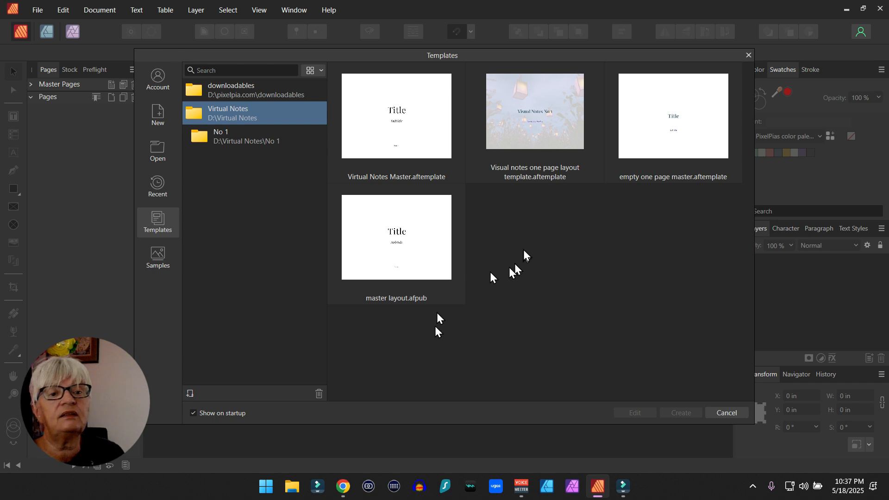
double_click(539, 137)
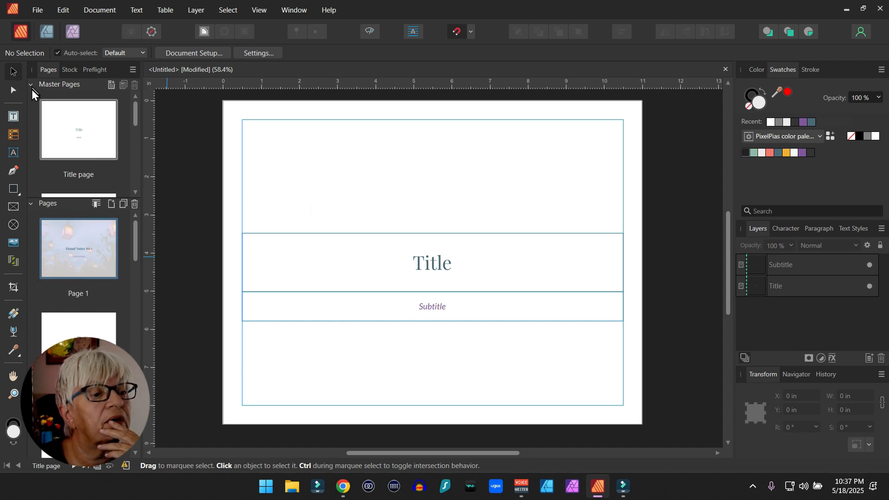
- Delete the background picture frame from page 1 and the woman-with-lantern image inside page 3's picture frame
click(32, 85)
click(90, 149)
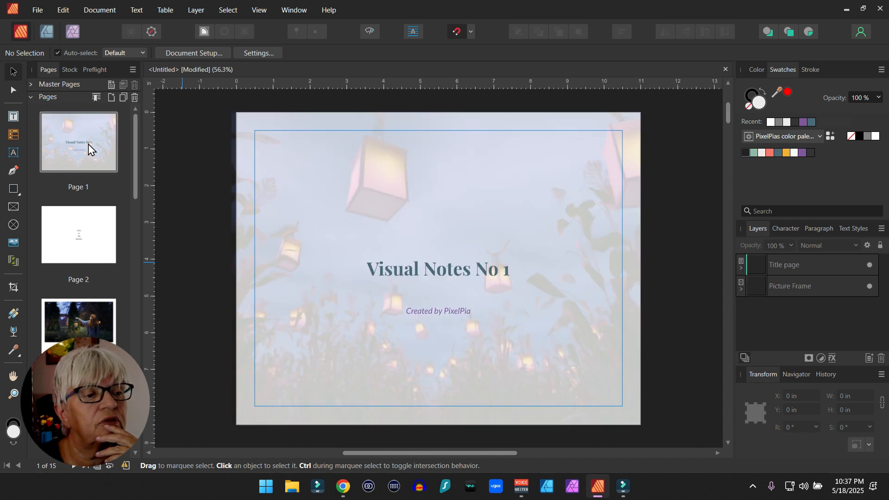
click(556, 203)
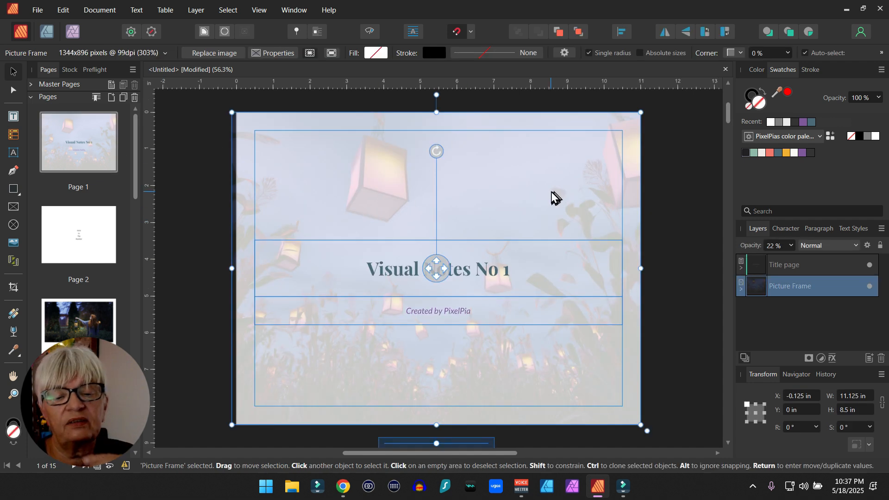
key(Delete)
click(810, 331)
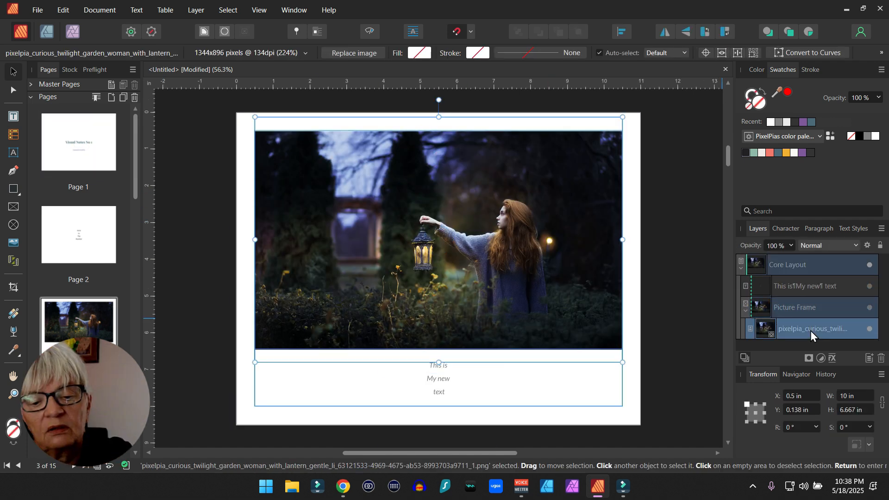
key(Delete)
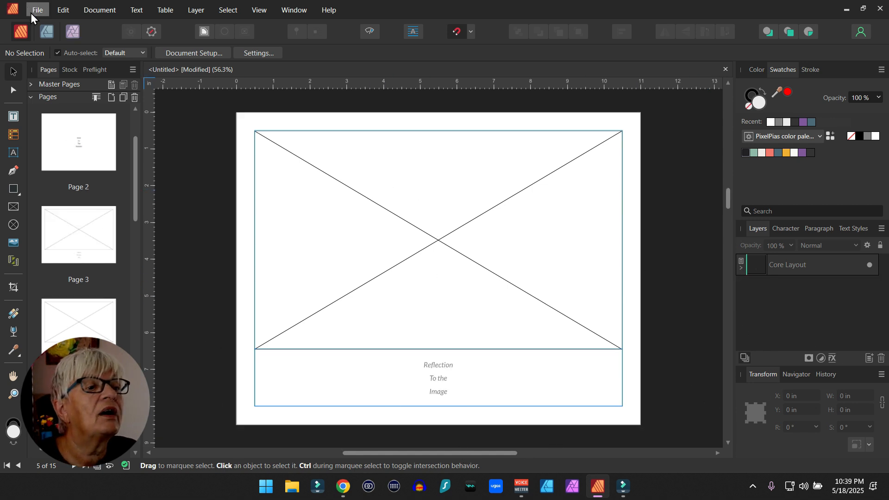
- Export the cleaned document as a template over "Visual notes one page layout template.aftemplate" and close the document
click(31, 13)
click(103, 257)
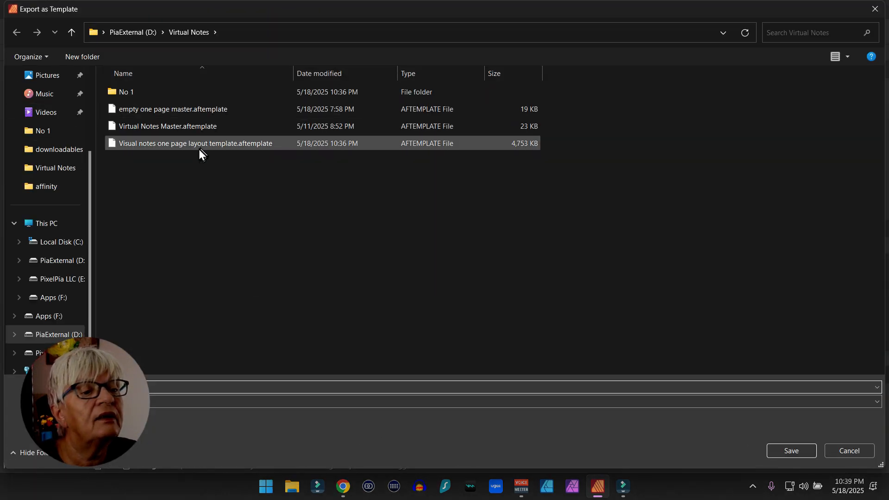
double_click(199, 148)
click(502, 291)
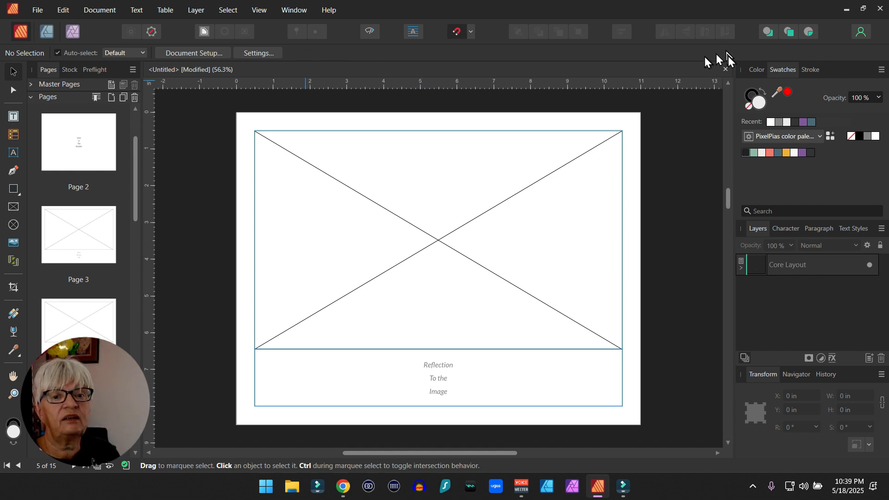
click(725, 69)
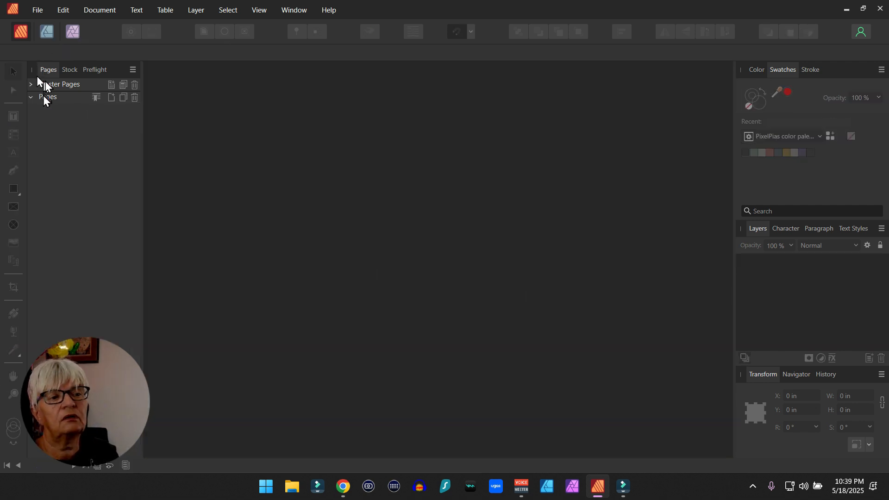
- Start a new document and look through the downloadables and Virtual Notes template folders
click(37, 10)
click(85, 37)
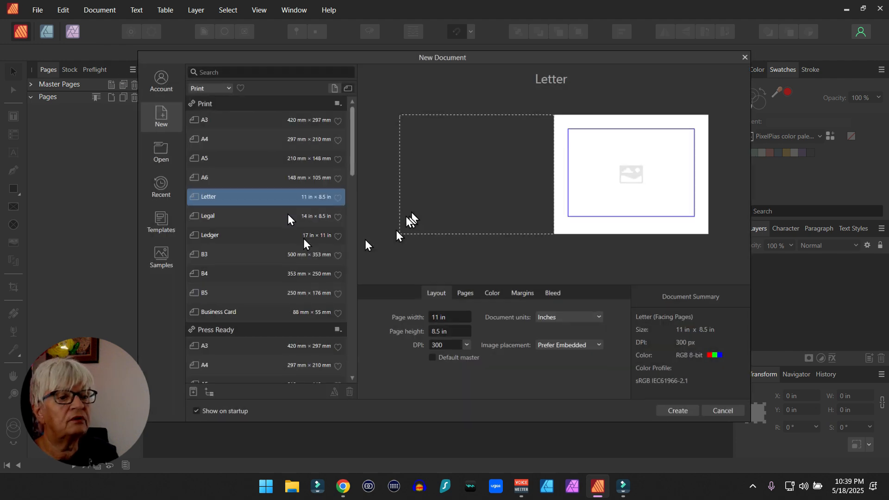
click(166, 221)
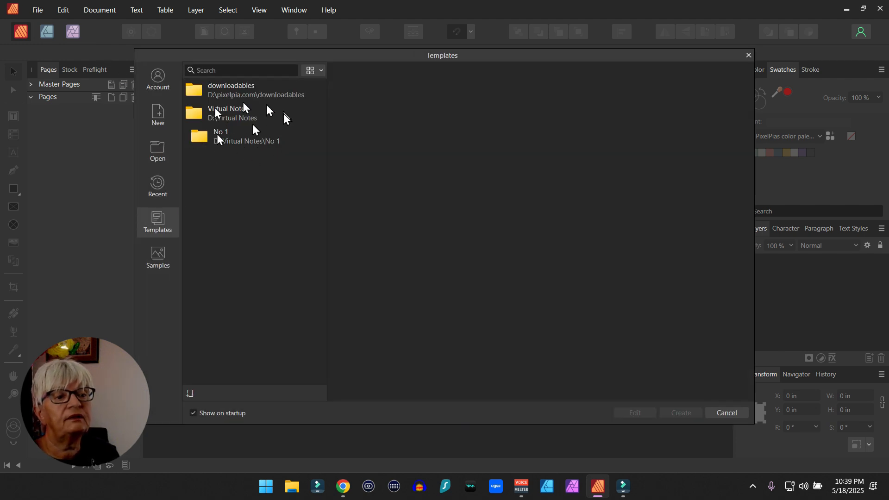
click(228, 115)
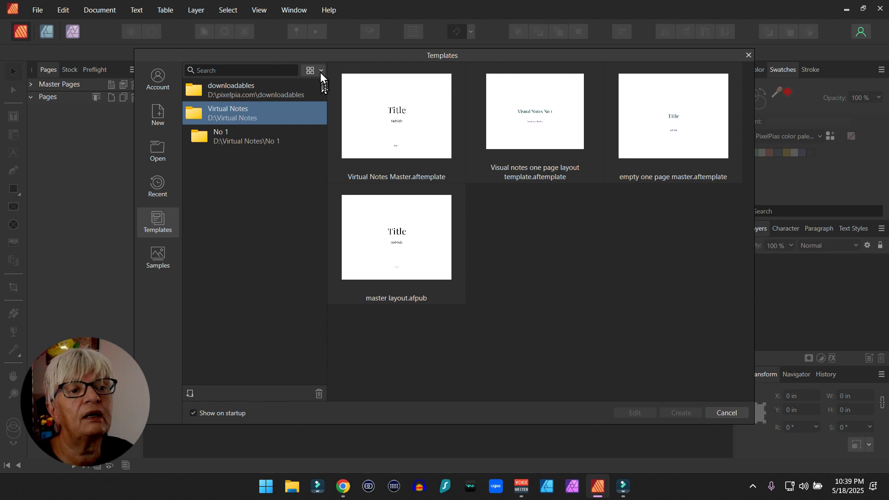
click(225, 90)
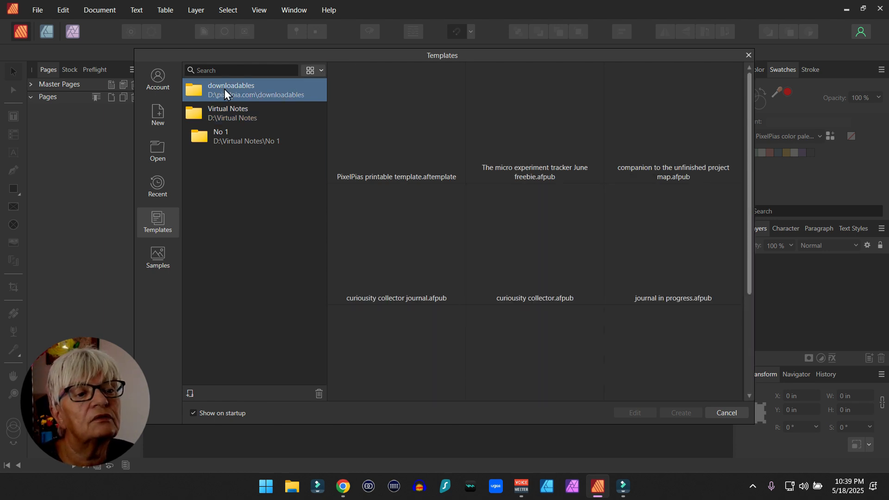
click(227, 115)
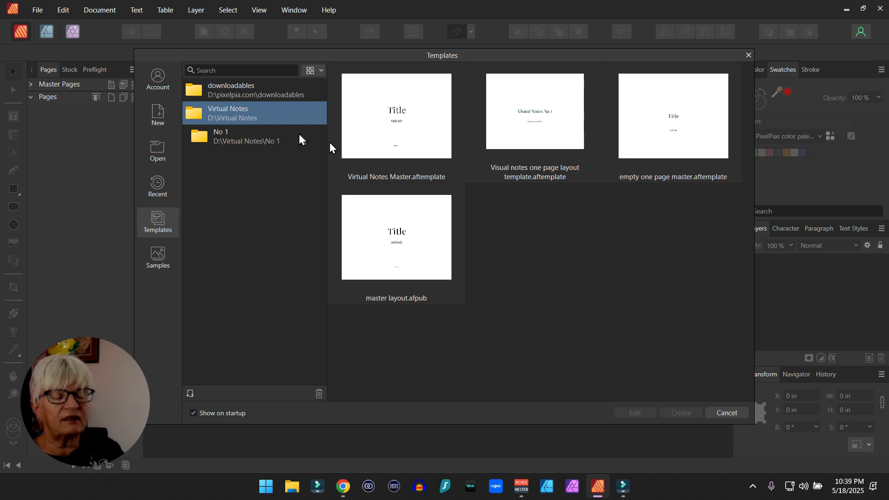
- View the dialog for adding a template folder without adding one, and create a document from "Visual notes one page layout template"
click(189, 394)
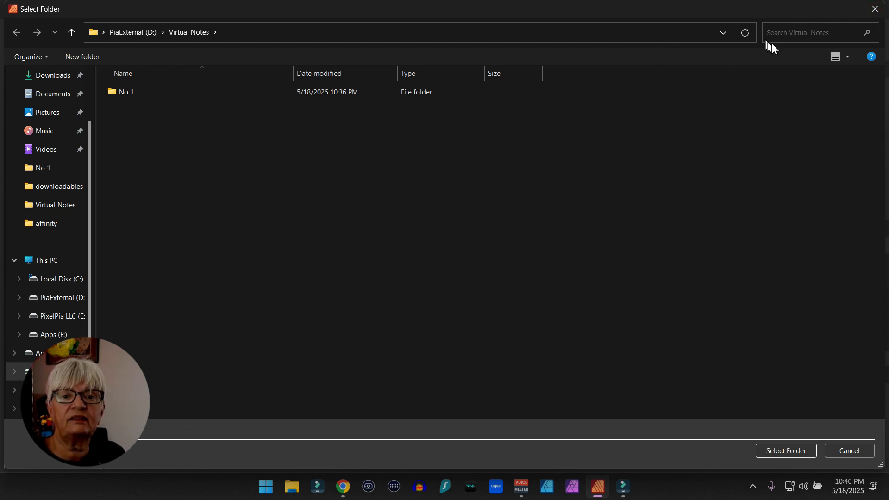
click(872, 9)
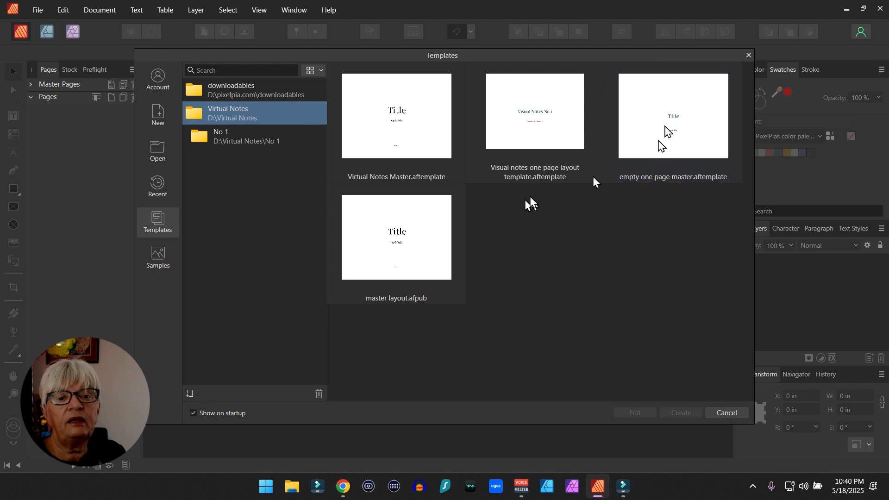
click(536, 127)
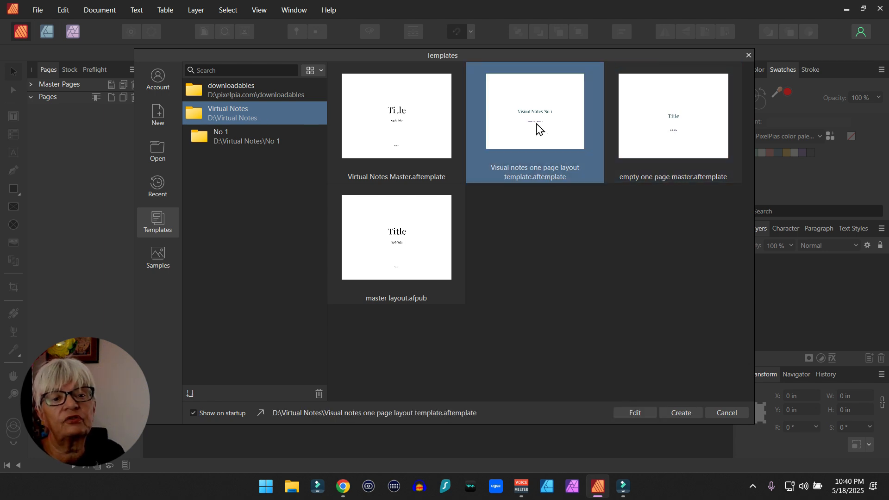
double_click(537, 128)
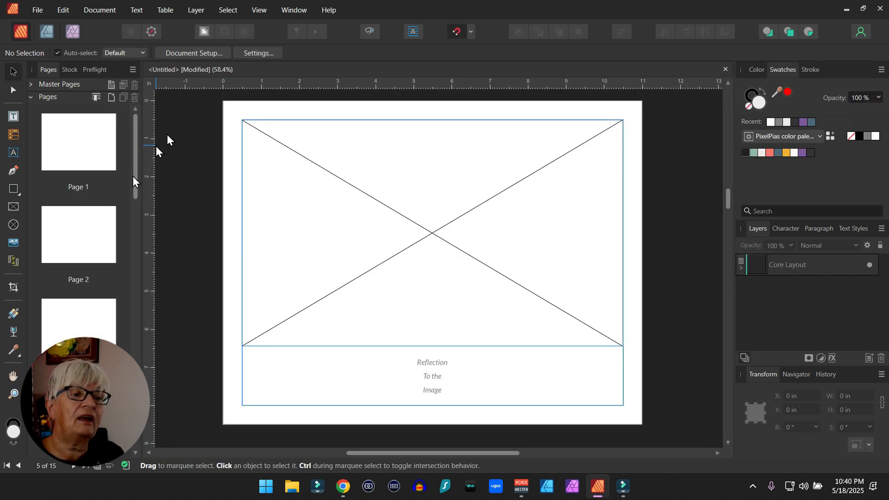
- Look through the new document's pages, open page 15 to examine the outro, and reveal the master pages
scroll(110, 158, down, 8)
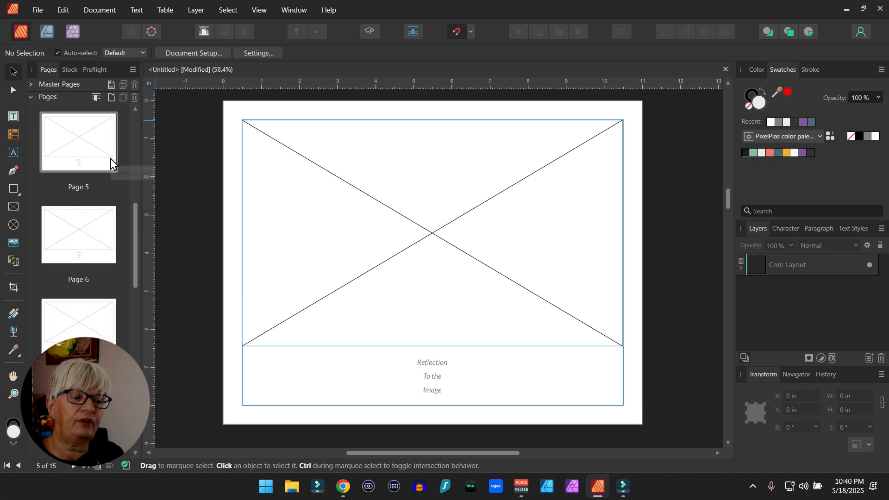
scroll(110, 158, down, 14)
scroll(120, 248, up, 6)
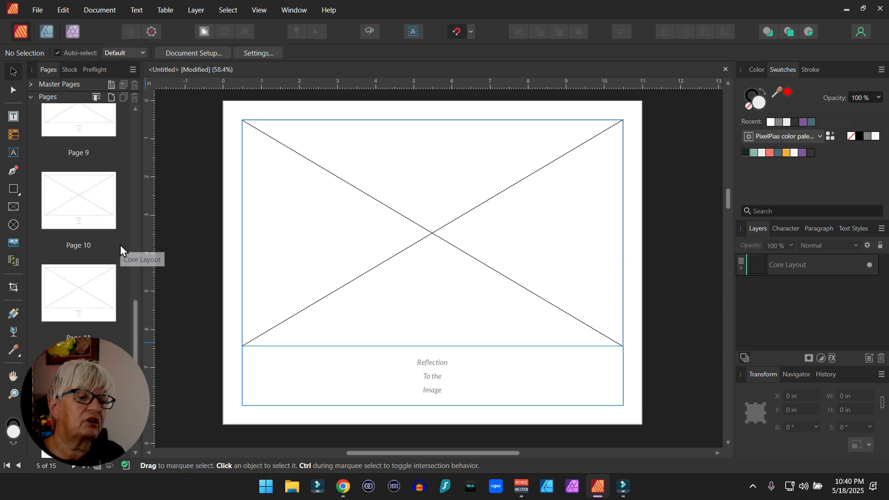
scroll(120, 246, down, 5)
double_click(79, 402)
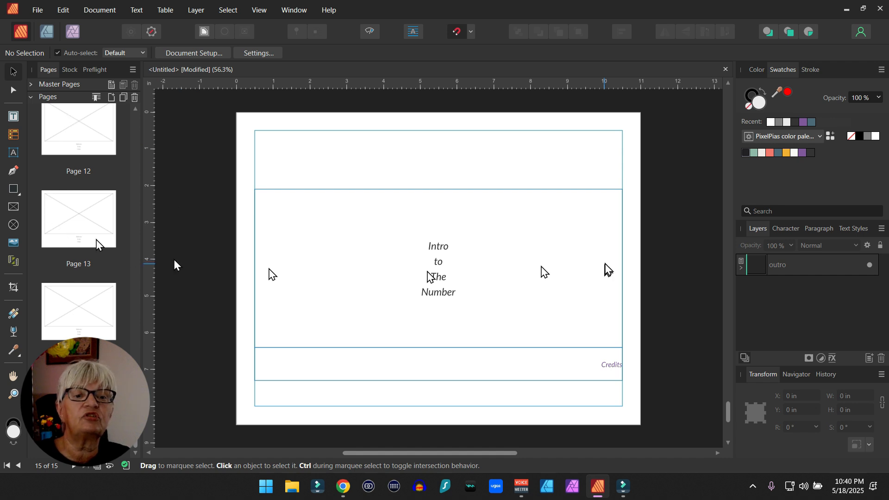
scroll(617, 279, up, 10)
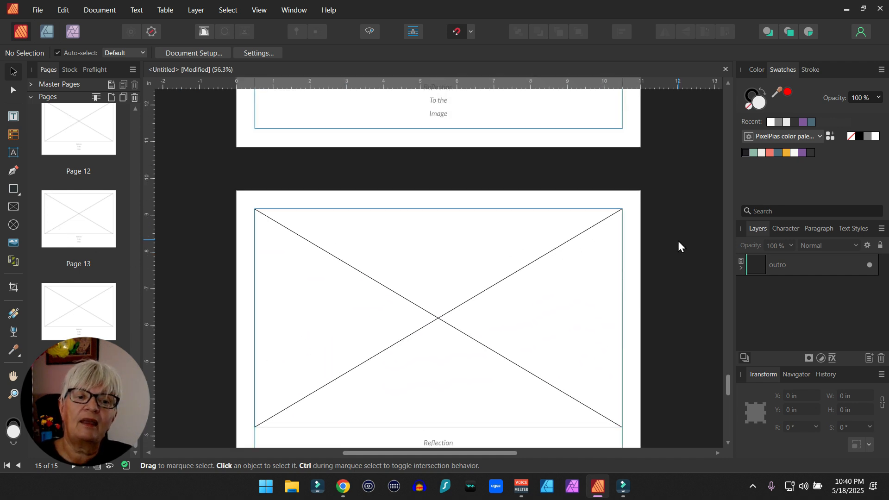
scroll(678, 240, up, 15)
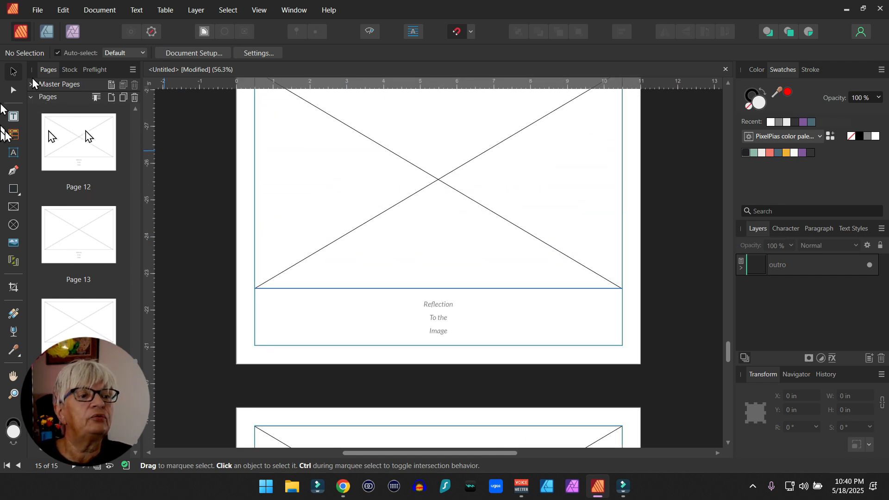
click(31, 84)
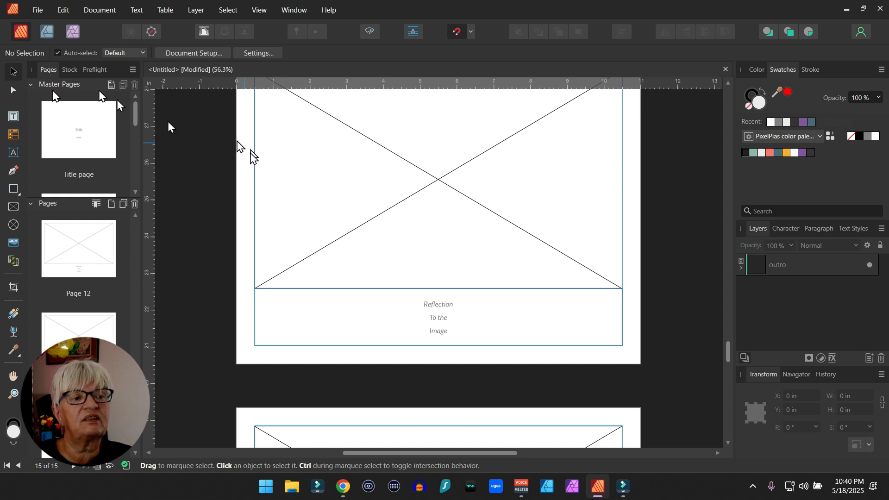